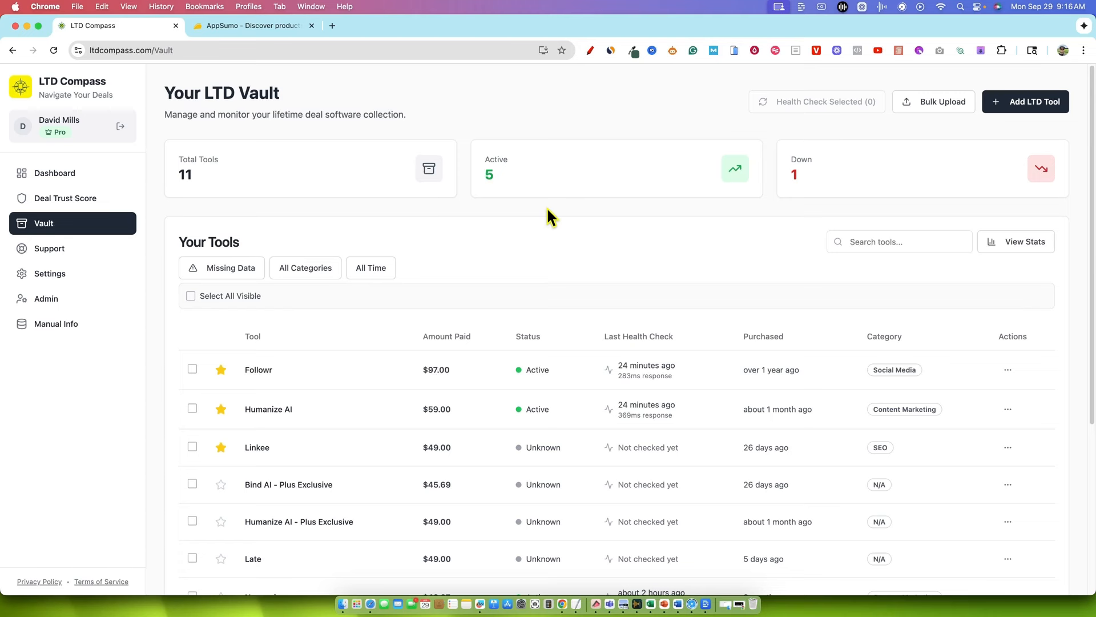
# Check the AppSumo home page and browse the recent community scans on LTD Compass's Deal Trust Score page
pyautogui.click(245, 25)
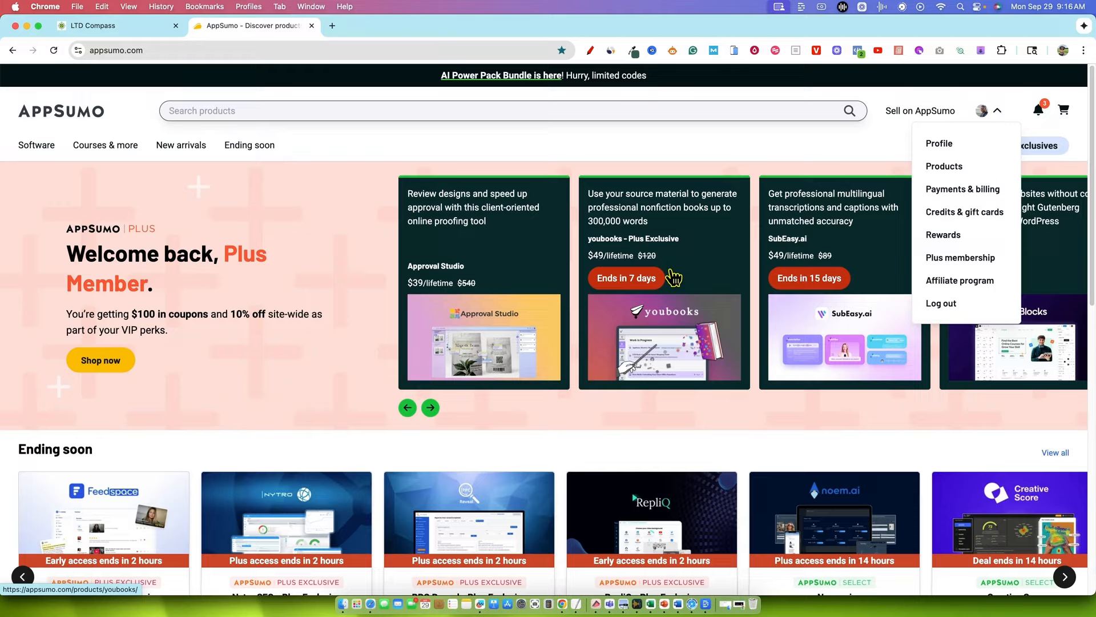
pyautogui.press('super+1')
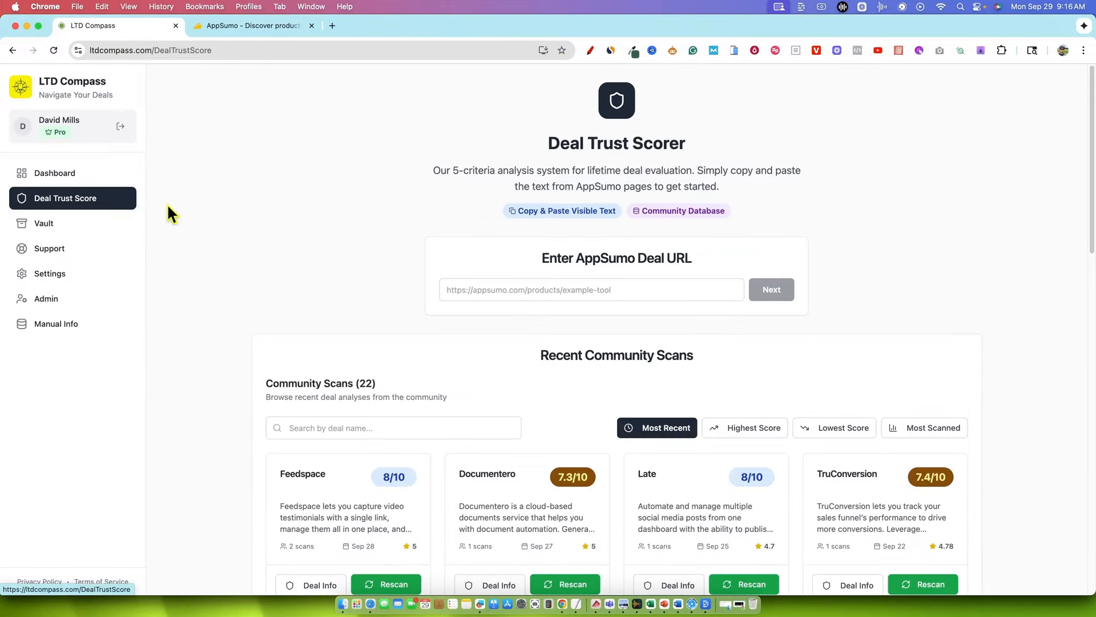
pyautogui.click(553, 291)
pyautogui.scroll(-9, 392, 380)
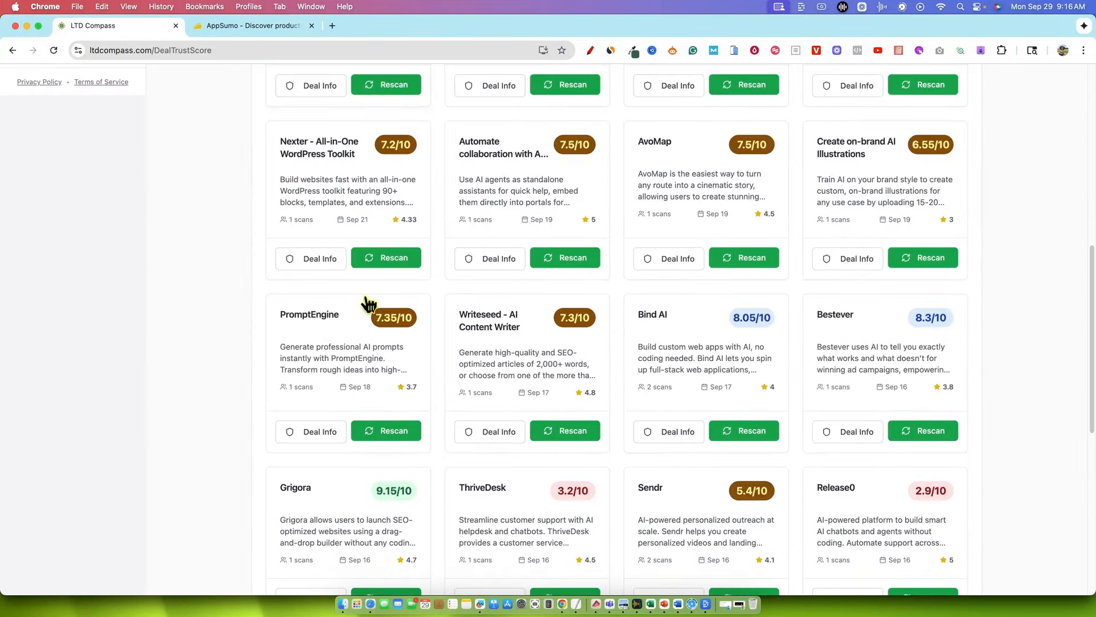
pyautogui.scroll(7, 445, 354)
pyautogui.scroll(-3, 431, 366)
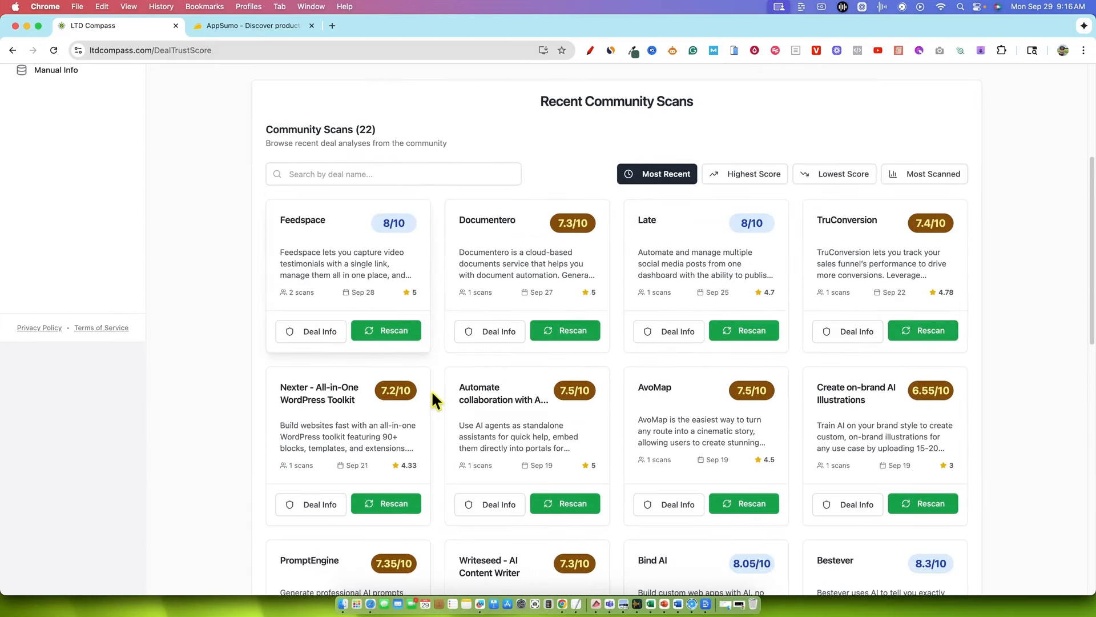
pyautogui.scroll(1, 387, 305)
pyautogui.scroll(4, 388, 306)
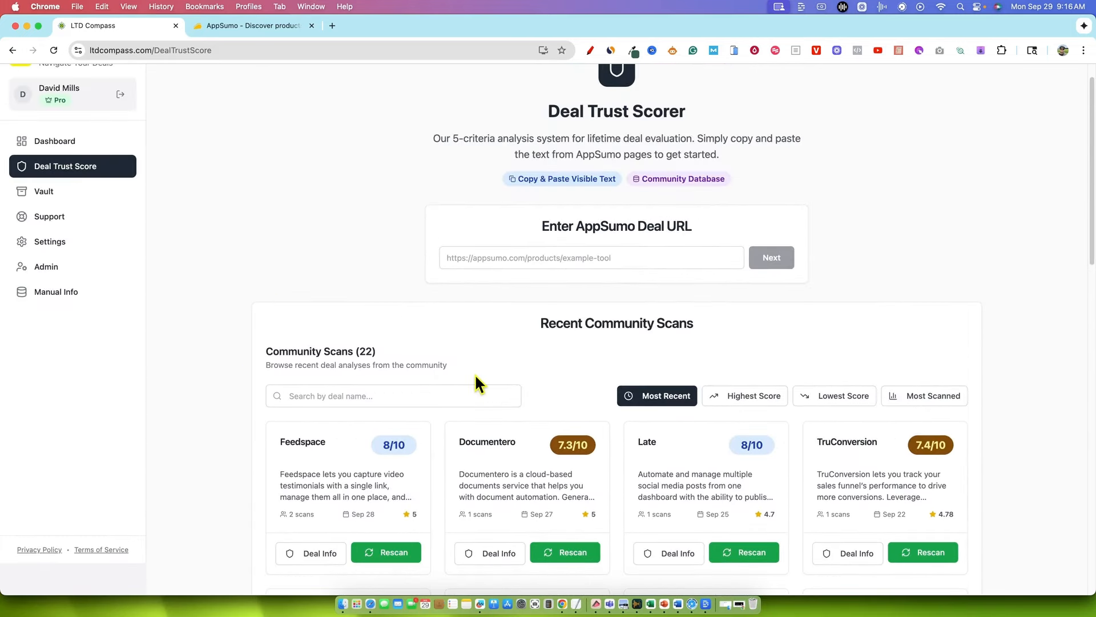
pyautogui.scroll(1, 251, 274)
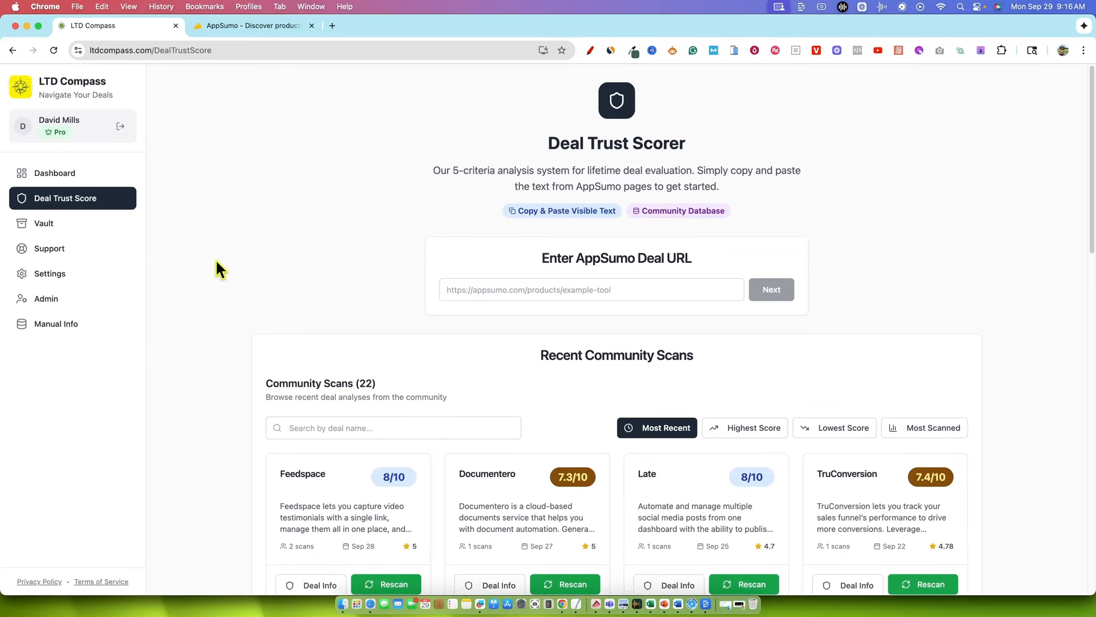
# Open the Vault and look through the list of lifetime deal tools
pyautogui.click(41, 229)
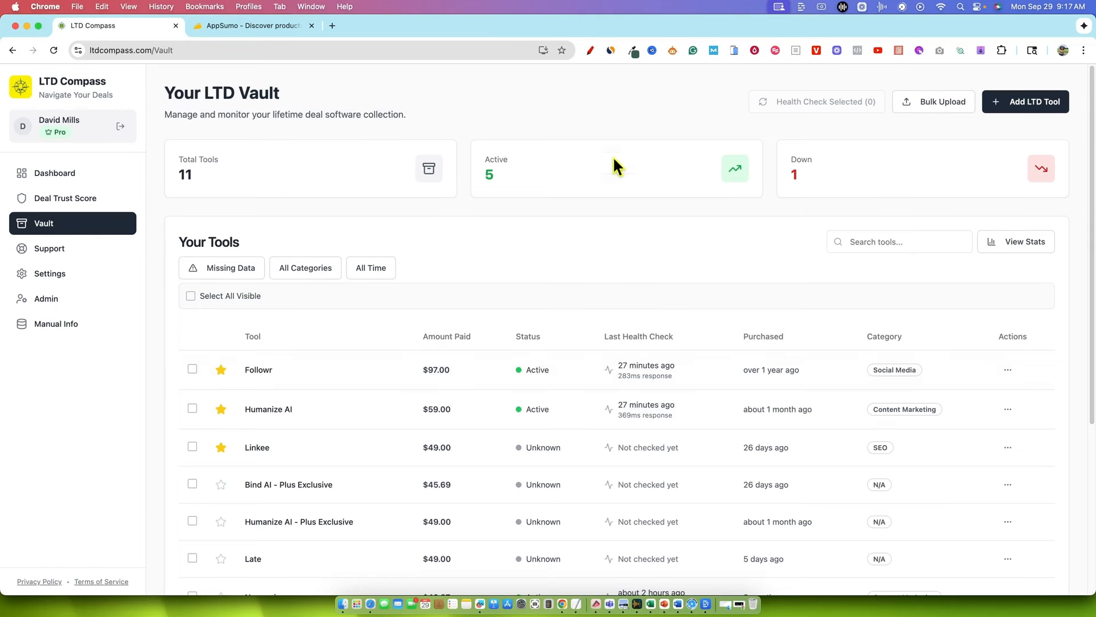
pyautogui.scroll(-5, 575, 281)
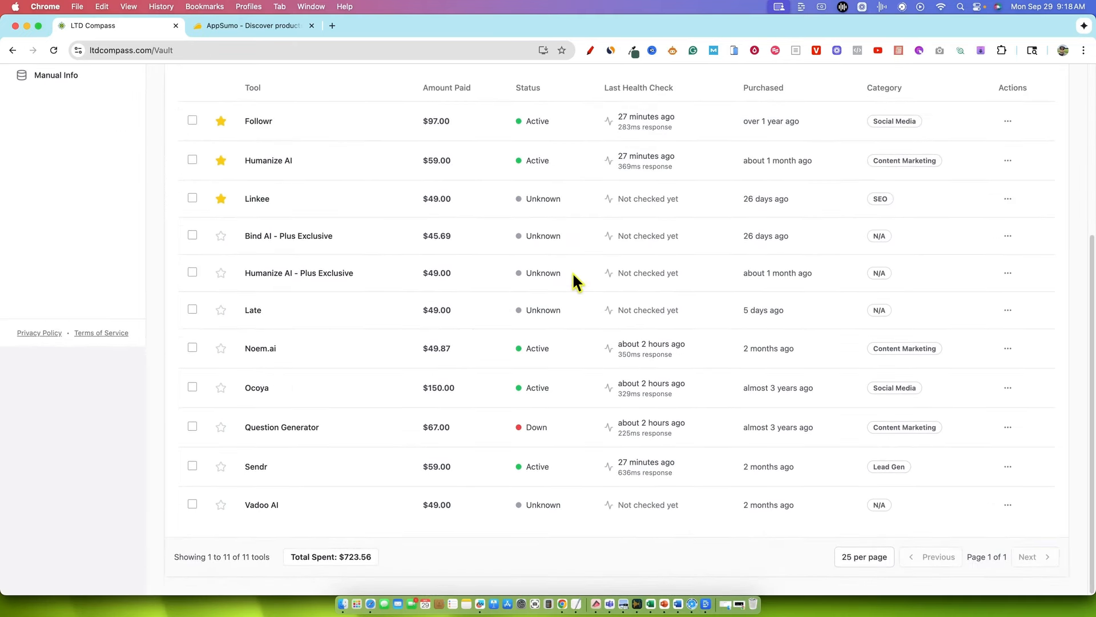
pyautogui.scroll(5, 668, 477)
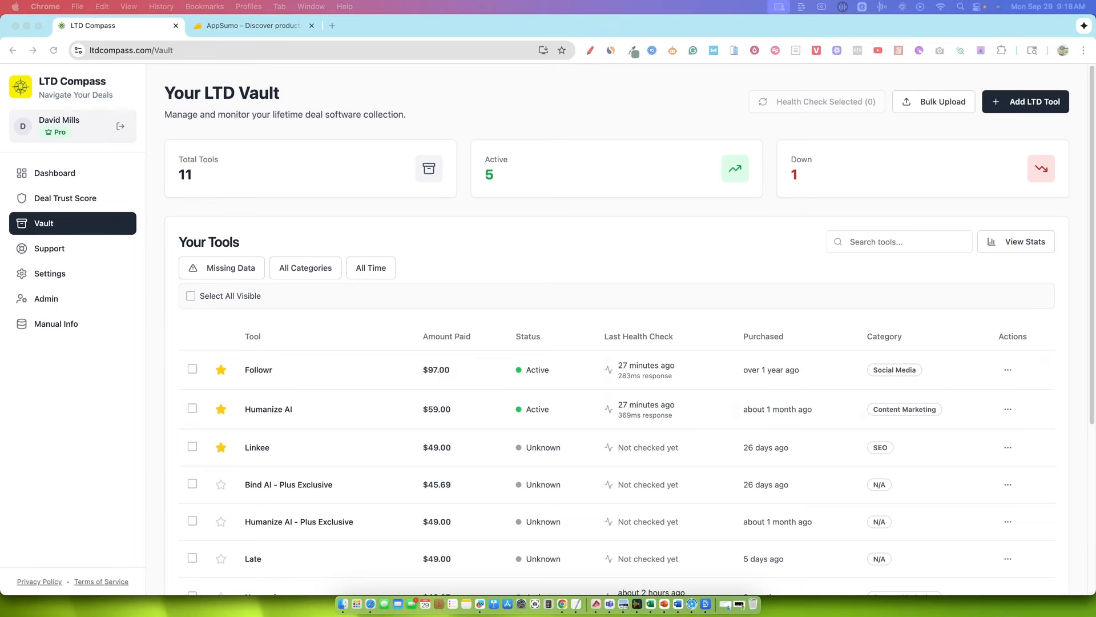
# Open the Vault's bulk upload form and read its CSV column and status requirements
pyautogui.click(538, 203)
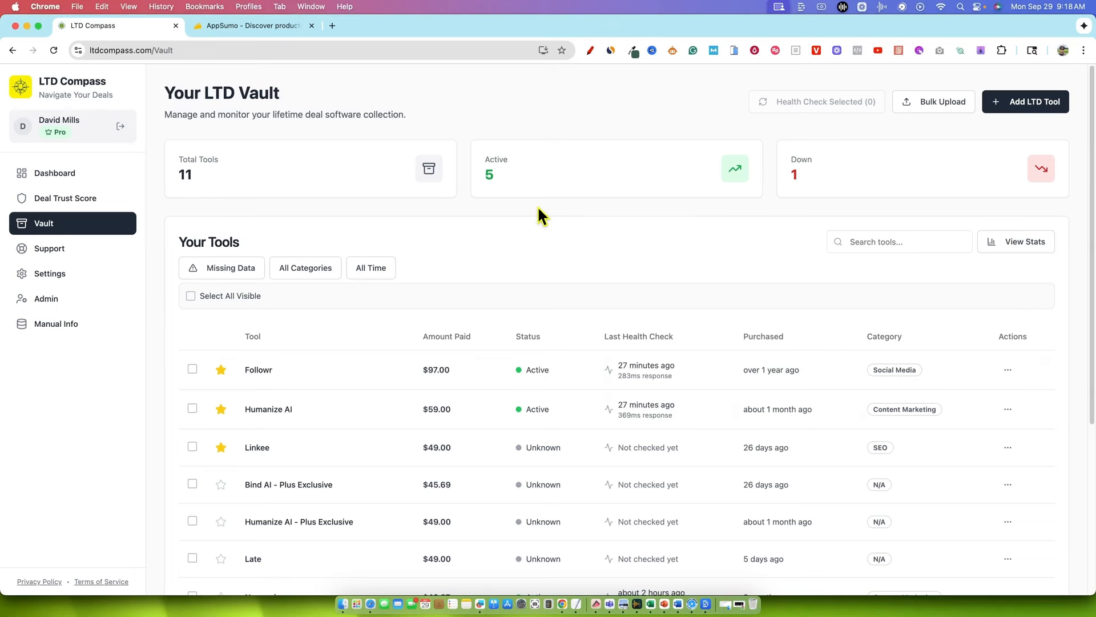
pyautogui.click(933, 109)
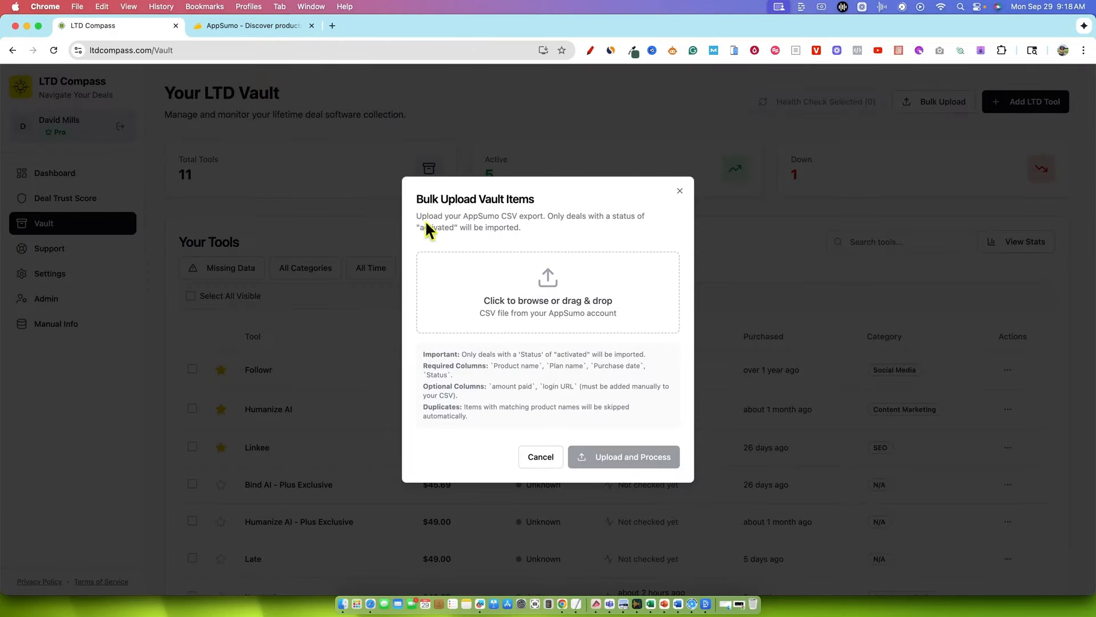
pyautogui.moveTo(416, 215); pyautogui.dragTo(640, 414)
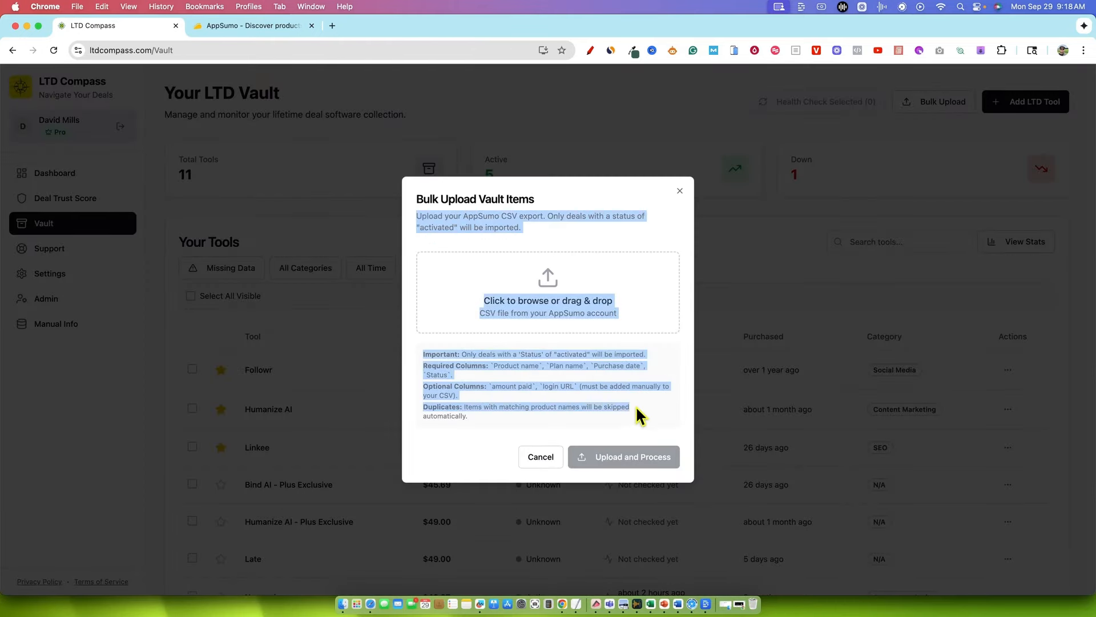
pyautogui.click(646, 344)
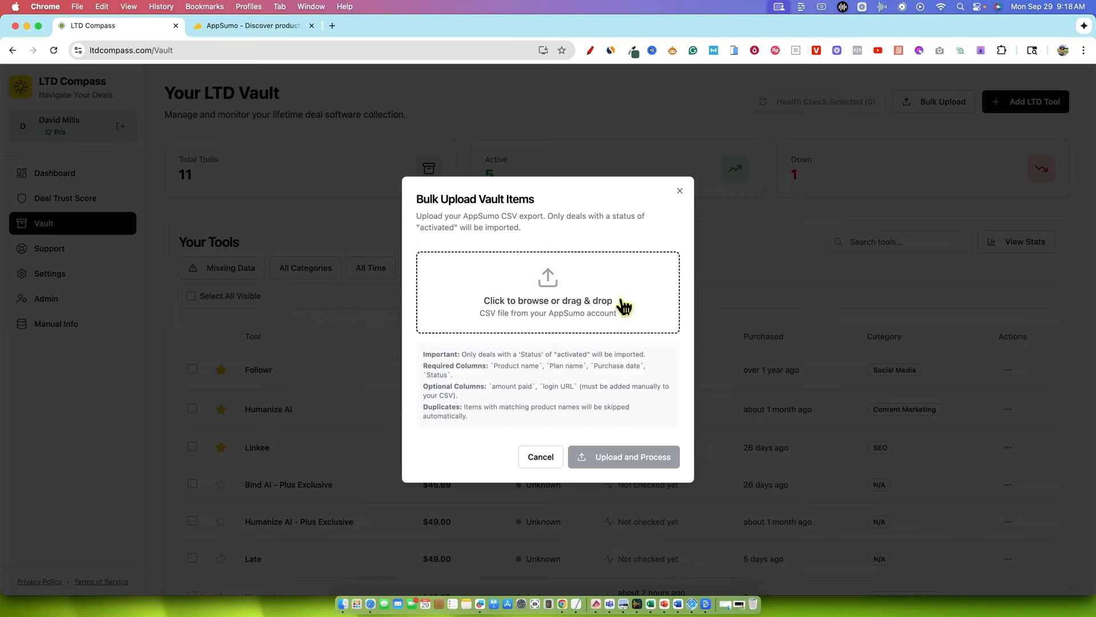
pyautogui.moveTo(422, 353); pyautogui.dragTo(607, 423)
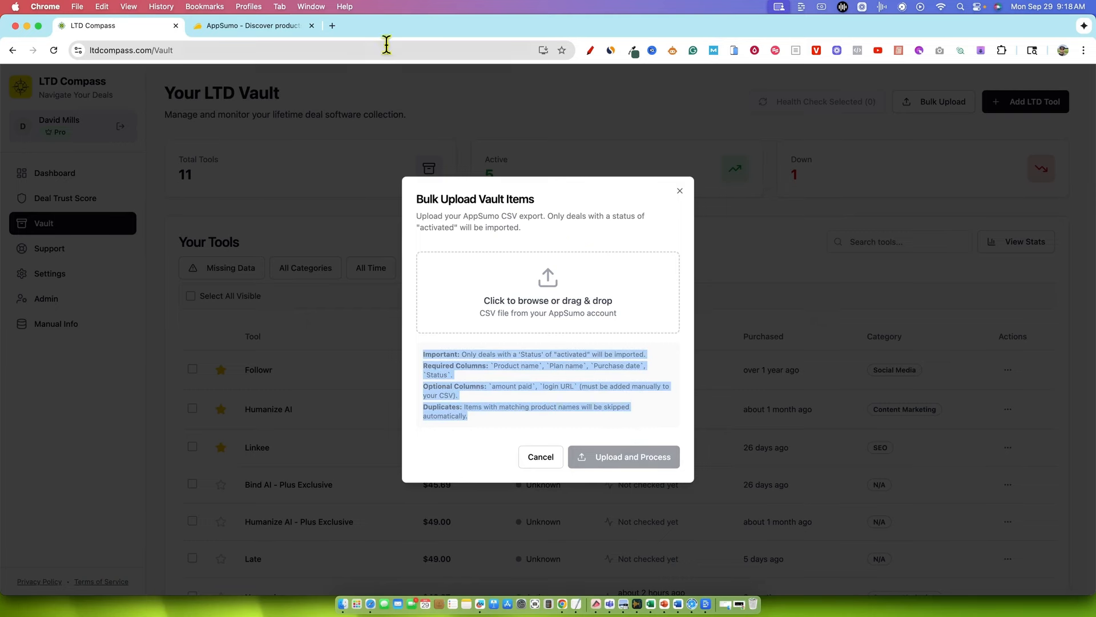
# Switch to AppSumo, go to the account's Products page and download the product list as CSV
pyautogui.click(285, 28)
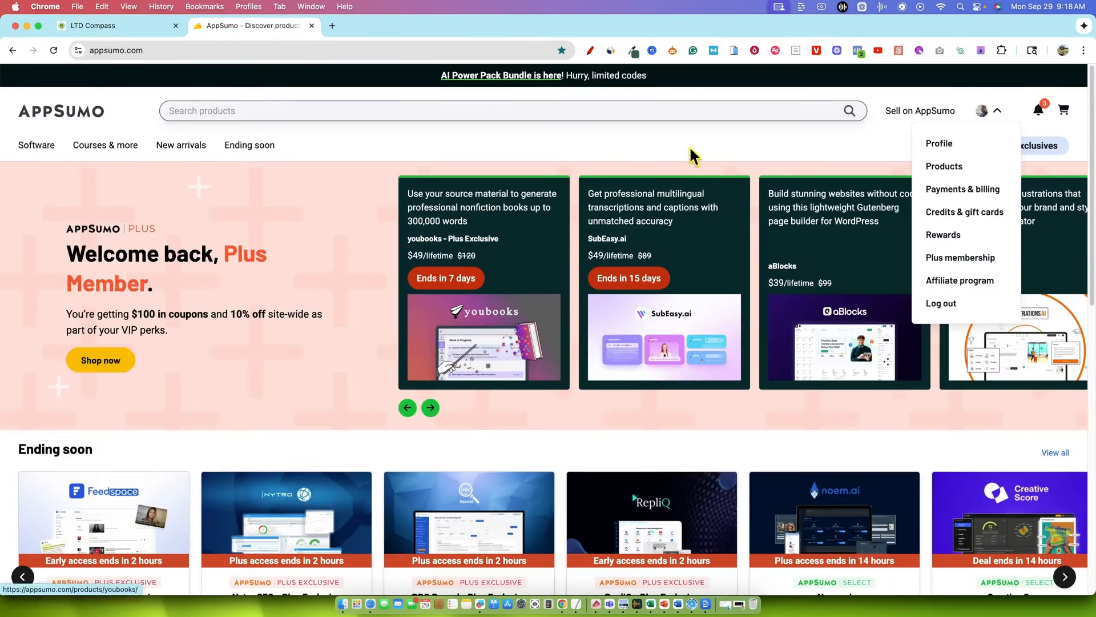
pyautogui.moveTo(997, 116)
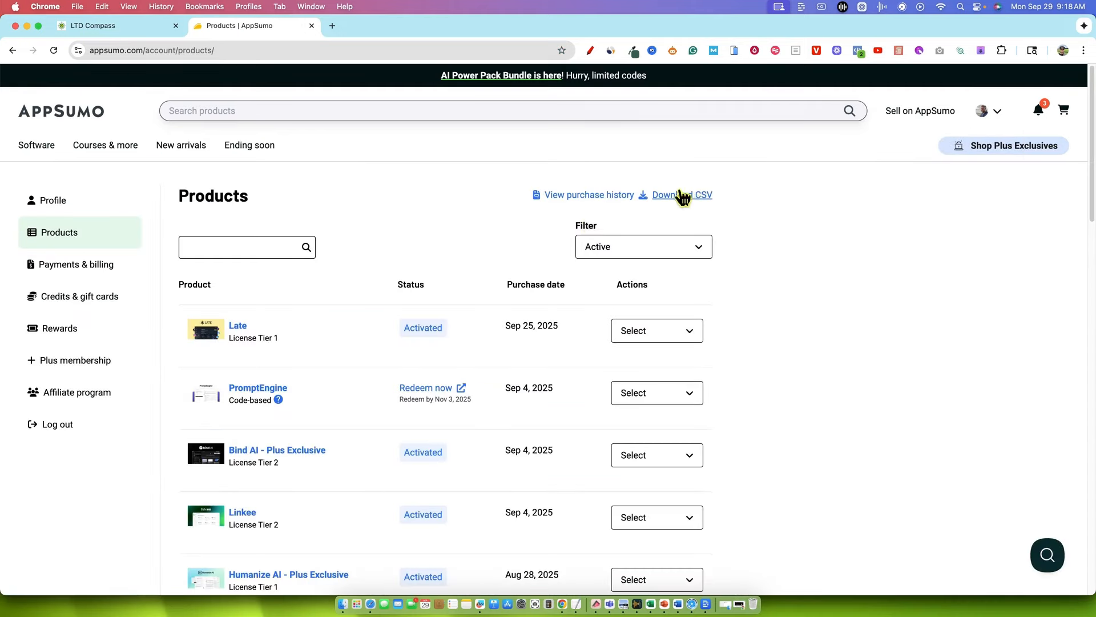
pyautogui.click(698, 196)
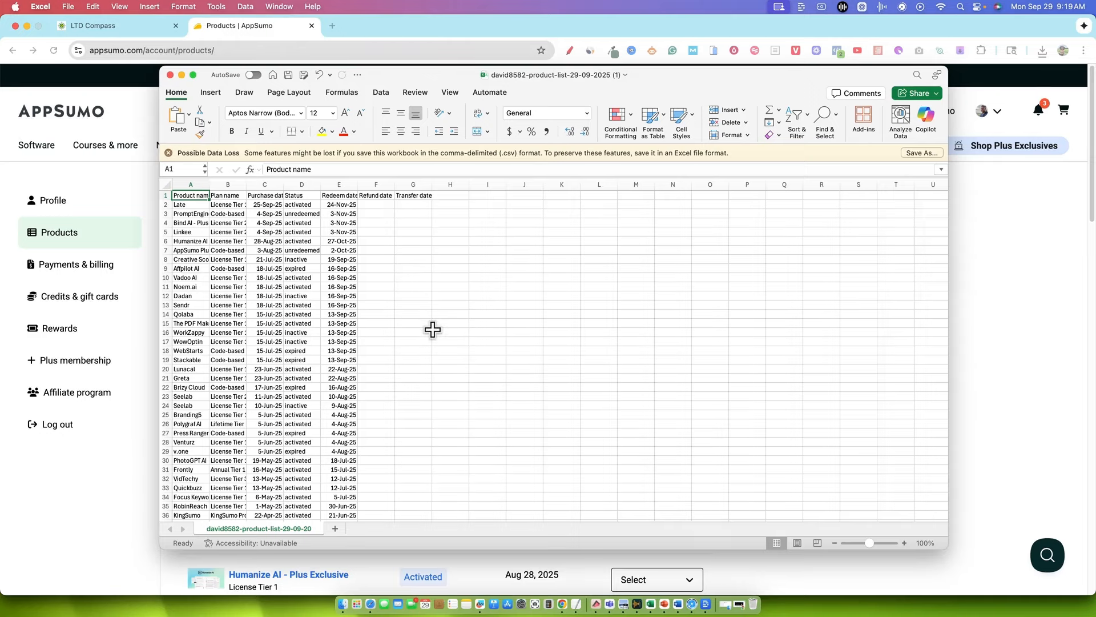
# Reposition the Excel window over the AppSumo page and look through the exported product list
pyautogui.moveTo(667, 86); pyautogui.dragTo(658, 370)
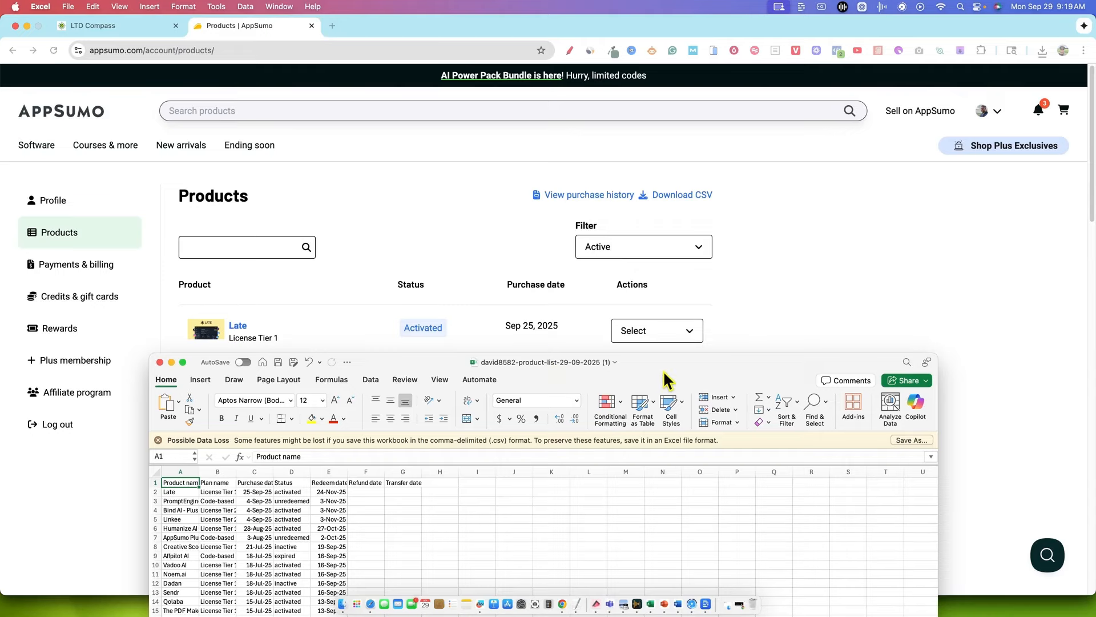
pyautogui.moveTo(663, 370); pyautogui.dragTo(644, 99)
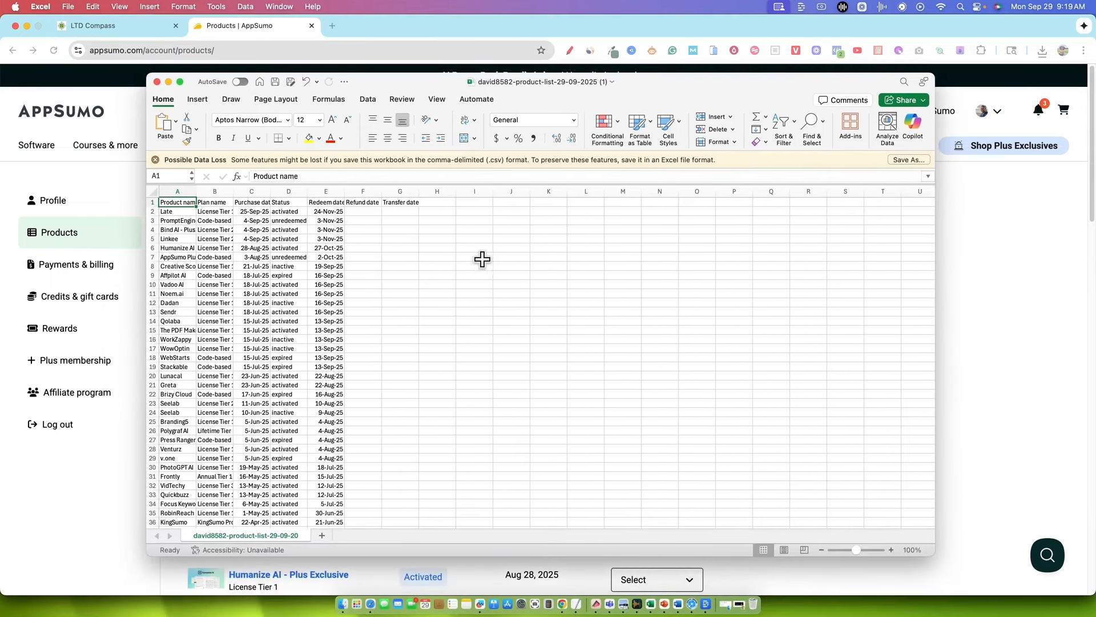
pyautogui.scroll(-3, 283, 365)
pyautogui.scroll(3, 282, 365)
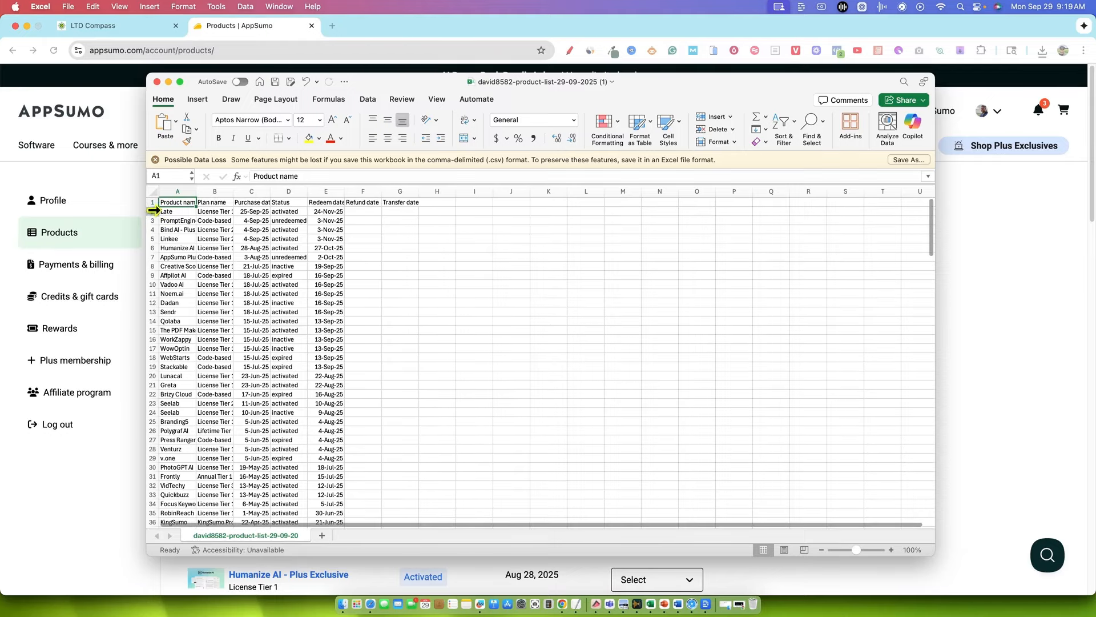
# Delete rows 2 through 182 from the exported product list, keeping the header and the oldest purchases
pyautogui.click(151, 210)
pyautogui.scroll(-20, 208, 379)
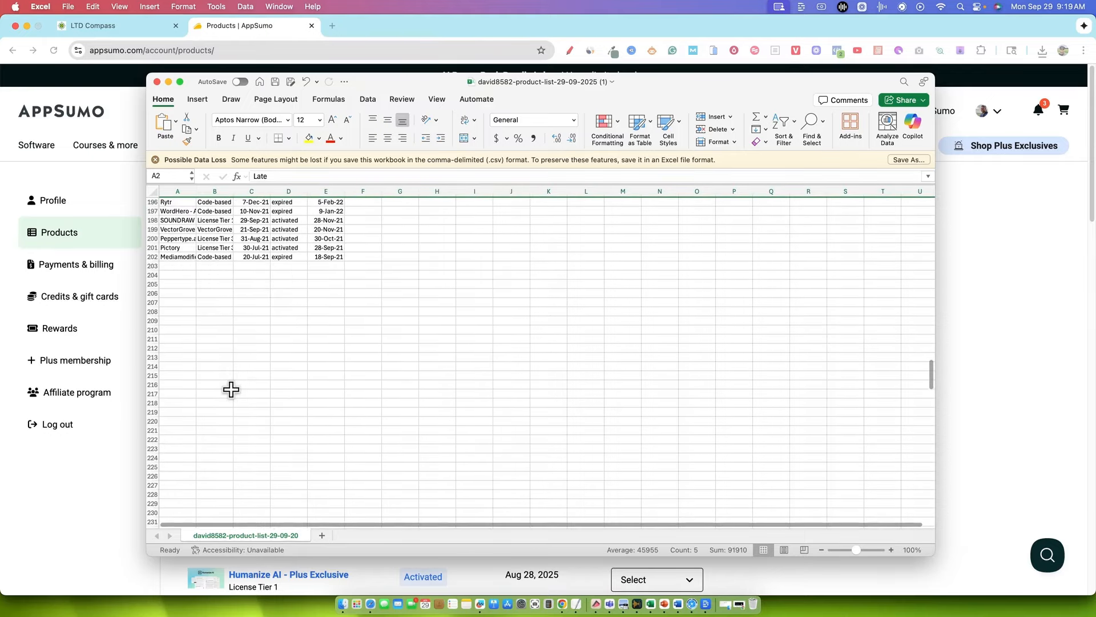
pyautogui.scroll(10, 284, 350)
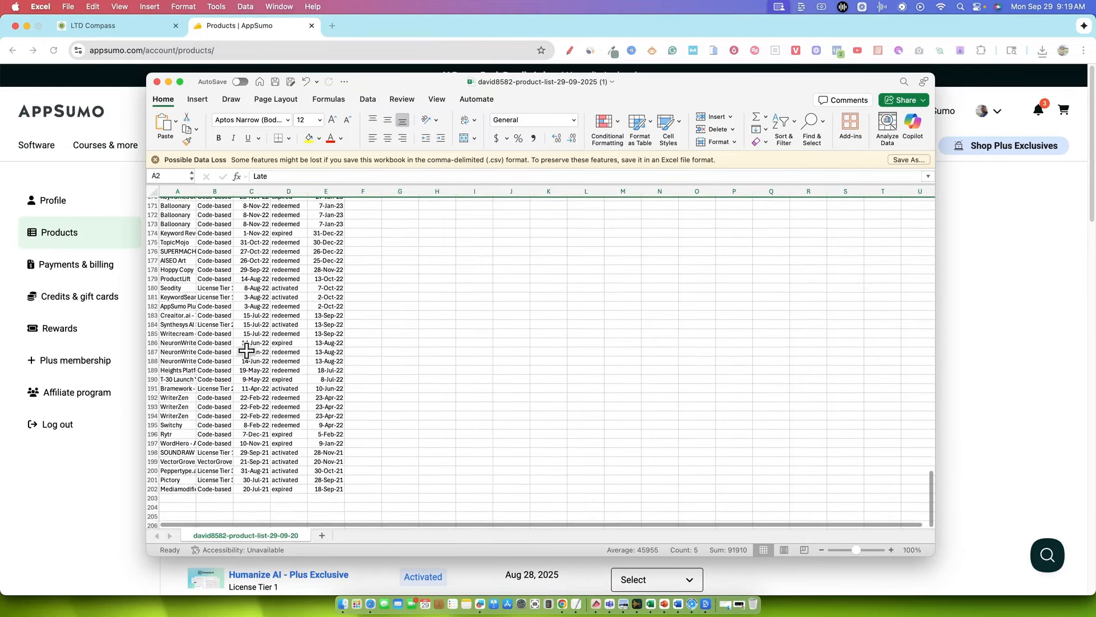
pyautogui.keyDown('shift'); pyautogui.click(149, 307); pyautogui.keyUp('shift')
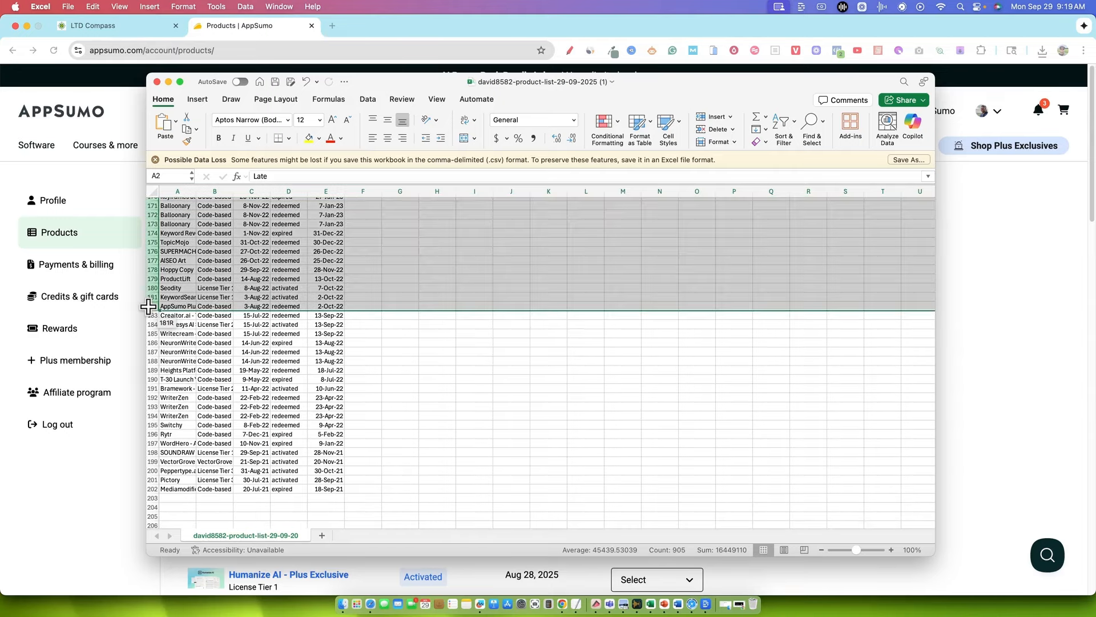
pyautogui.rightClick(148, 306)
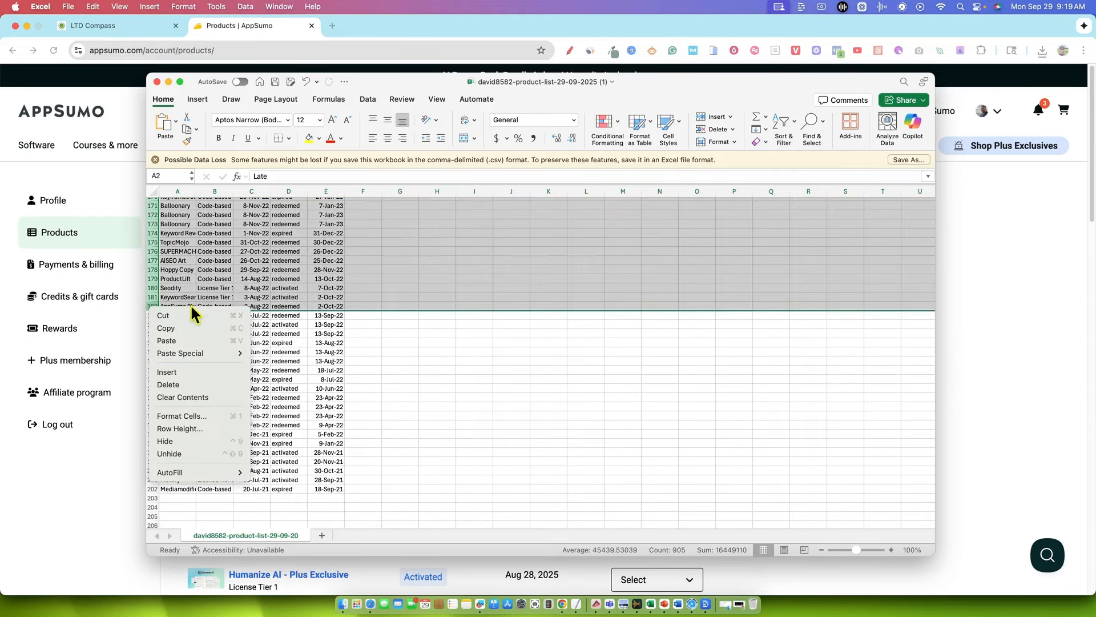
pyautogui.click(205, 383)
pyautogui.click(429, 295)
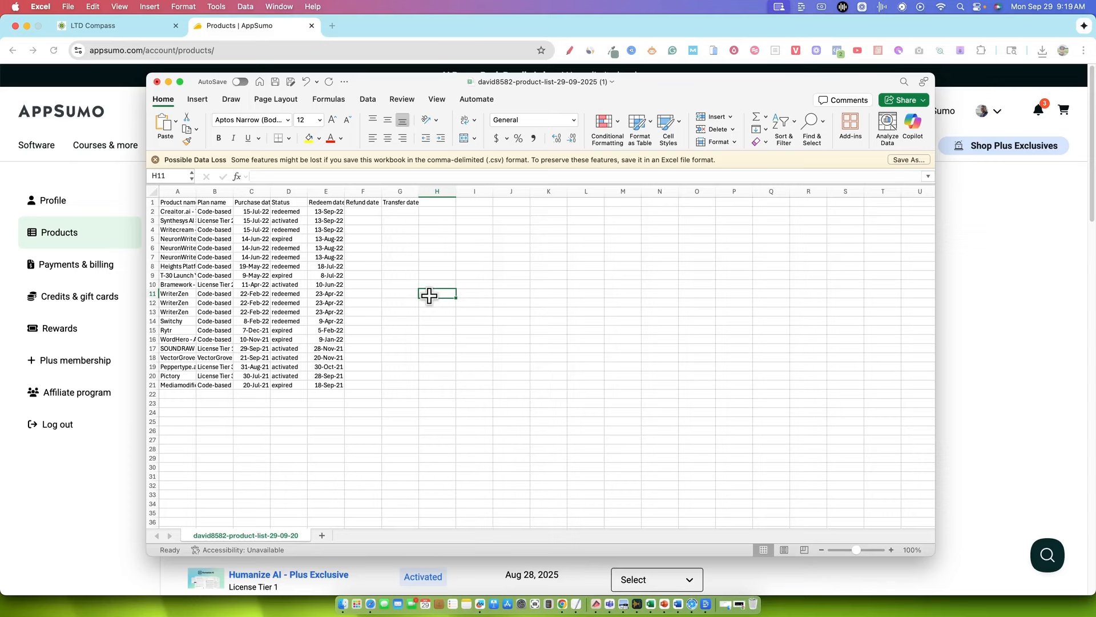
pyautogui.click(437, 341)
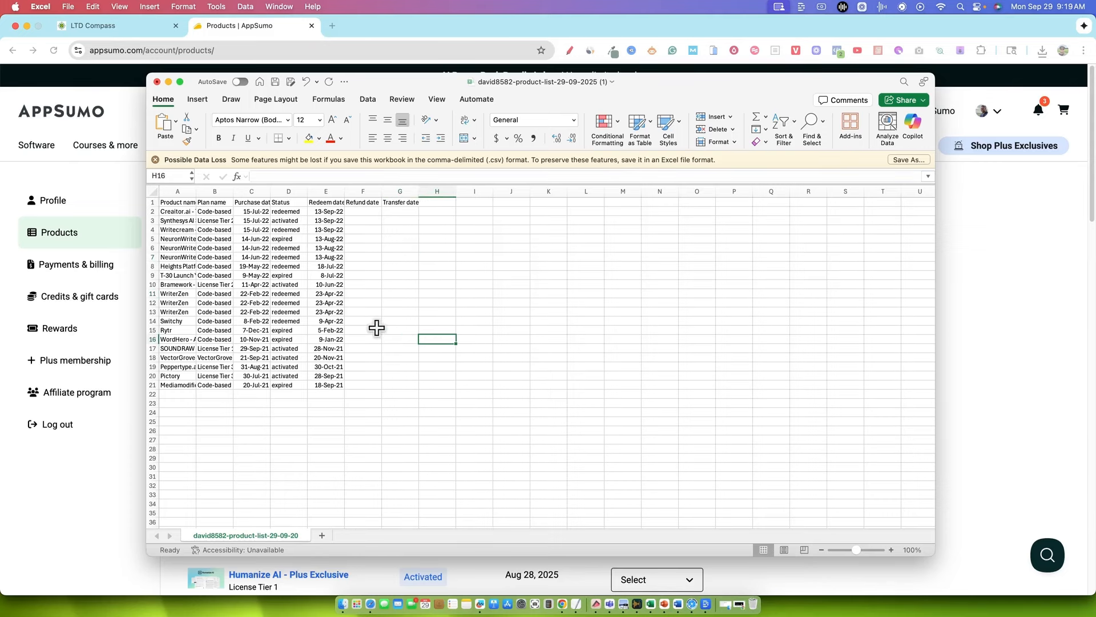
# Examine the Refund date and Transfer date columns and the redeemed, expired and activated entries in the Status column
pyautogui.moveTo(363, 202); pyautogui.dragTo(401, 247)
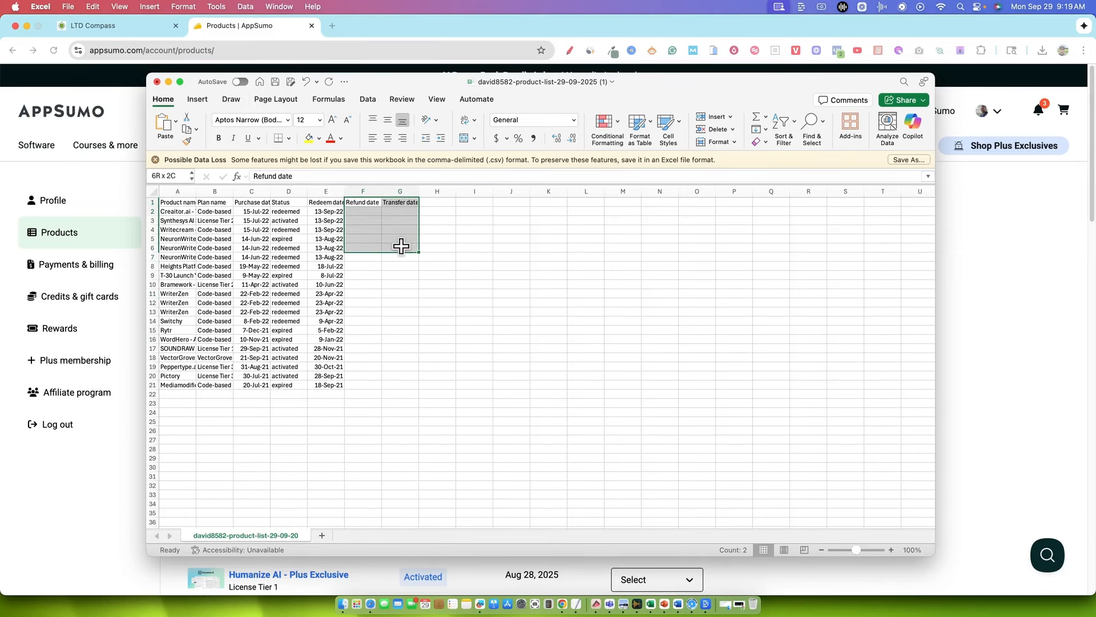
pyautogui.click(434, 212)
pyautogui.click(295, 212)
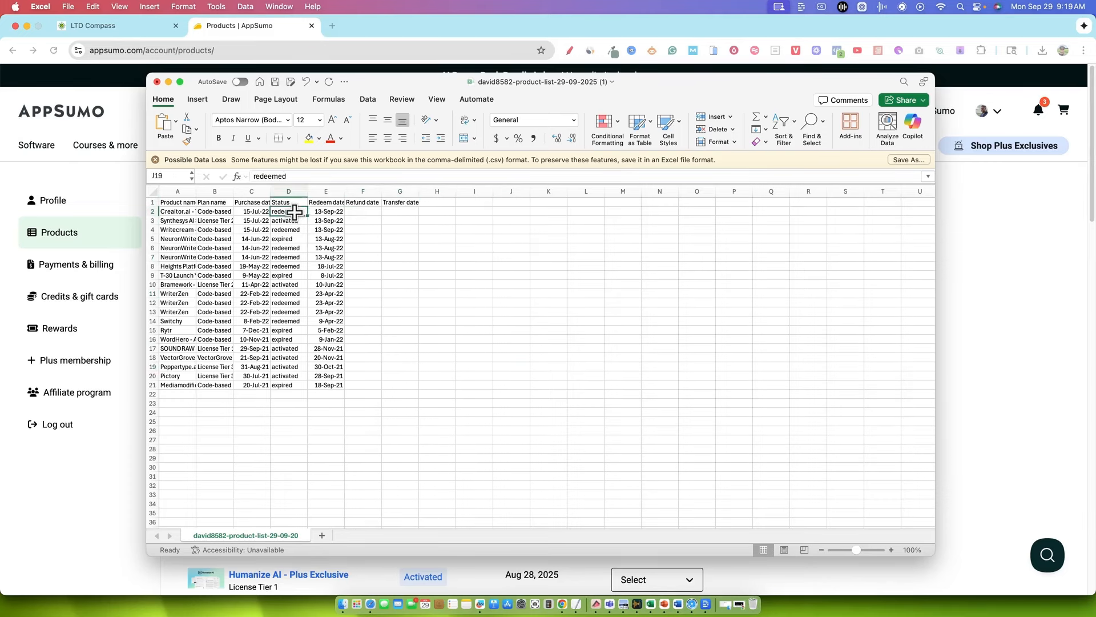
pyautogui.moveTo(295, 212); pyautogui.dragTo(291, 394)
pyautogui.moveTo(398, 321); pyautogui.dragTo(409, 358)
pyautogui.click(424, 347)
pyautogui.moveTo(290, 349); pyautogui.dragTo(292, 354)
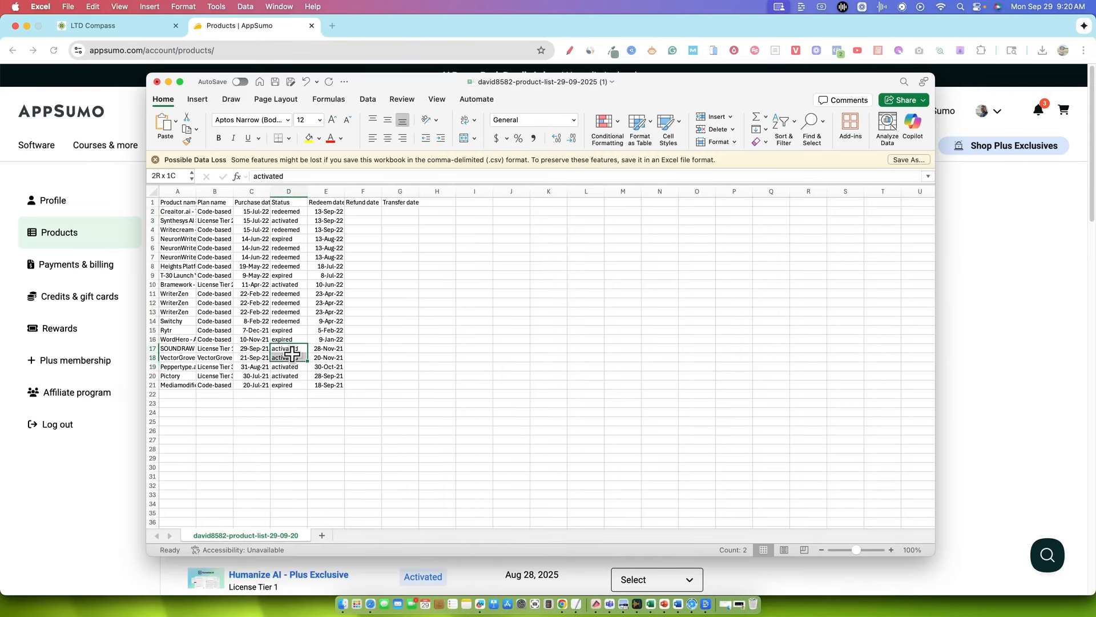
pyautogui.click(437, 329)
pyautogui.click(295, 294)
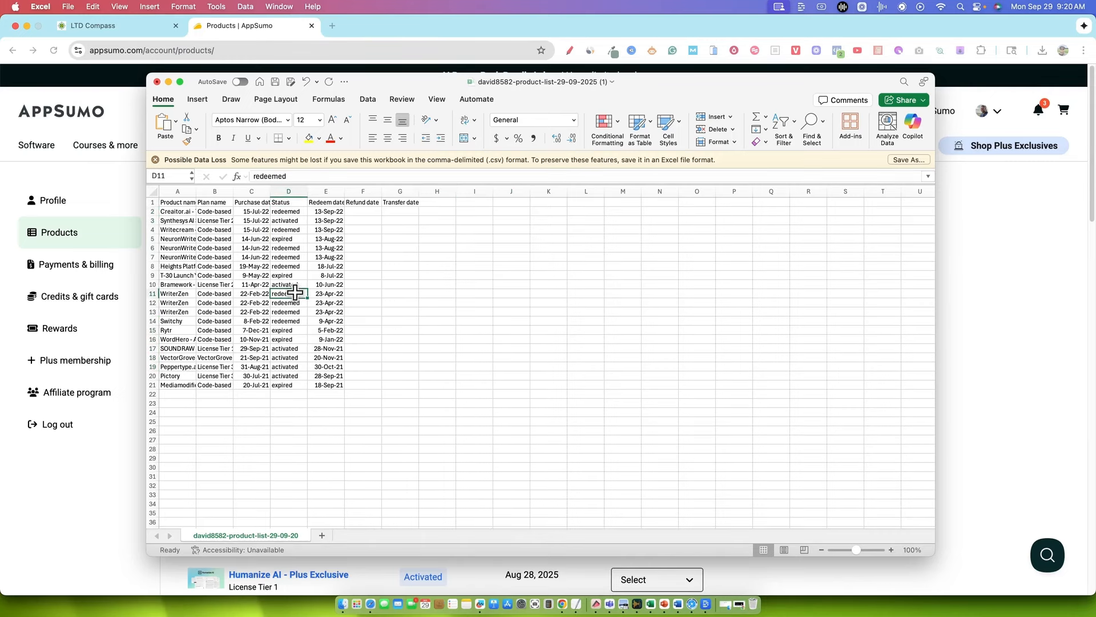
pyautogui.click(287, 248)
pyautogui.click(289, 240)
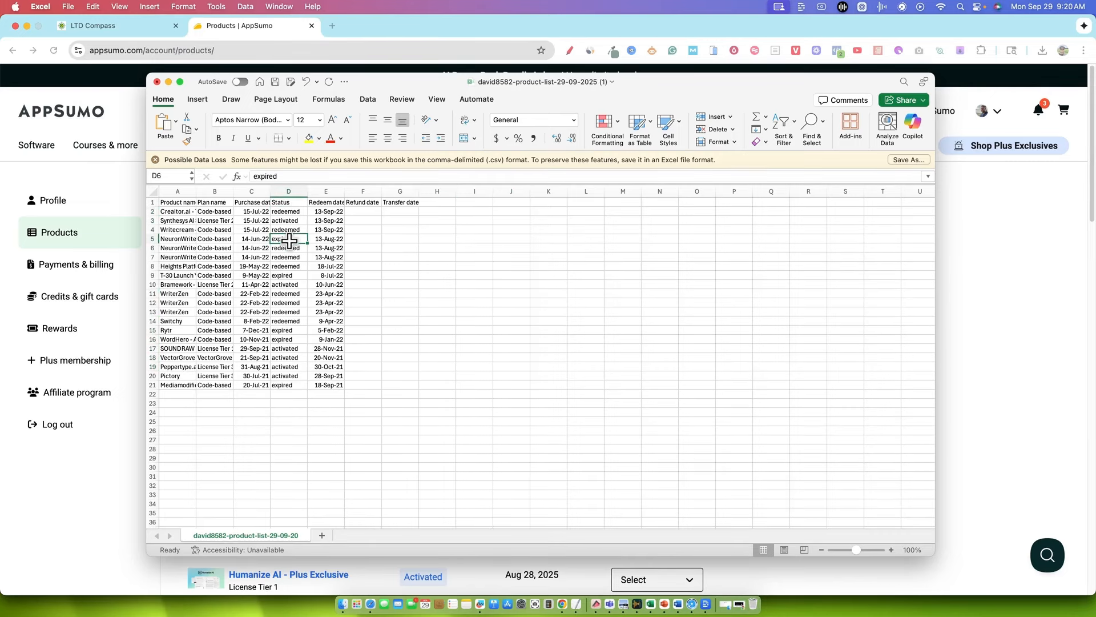
pyautogui.moveTo(288, 212); pyautogui.dragTo(286, 381)
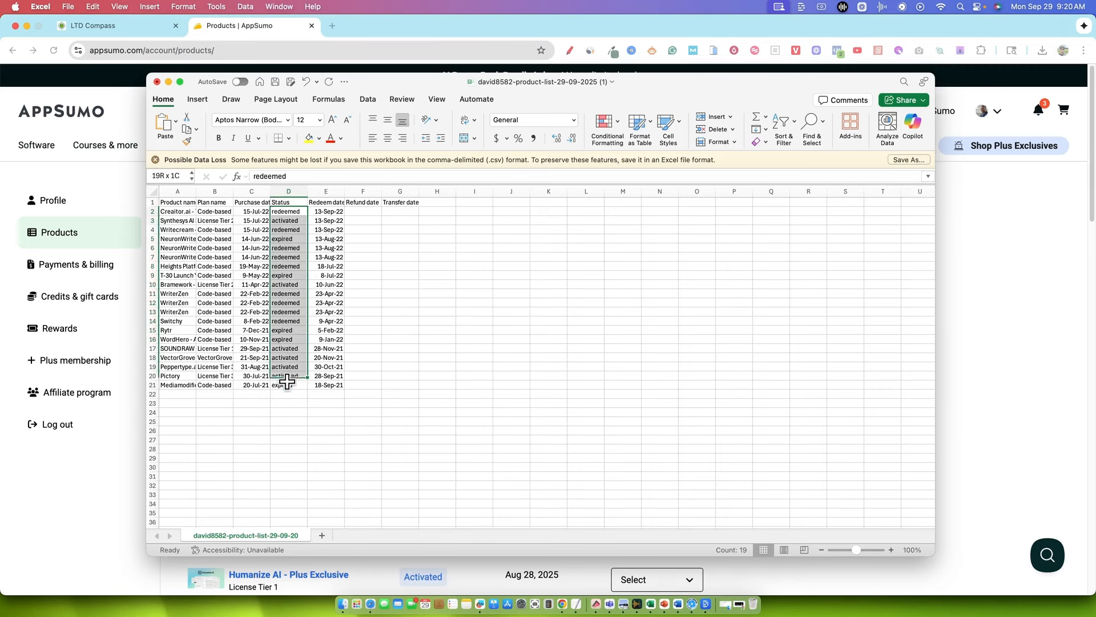
pyautogui.click(407, 368)
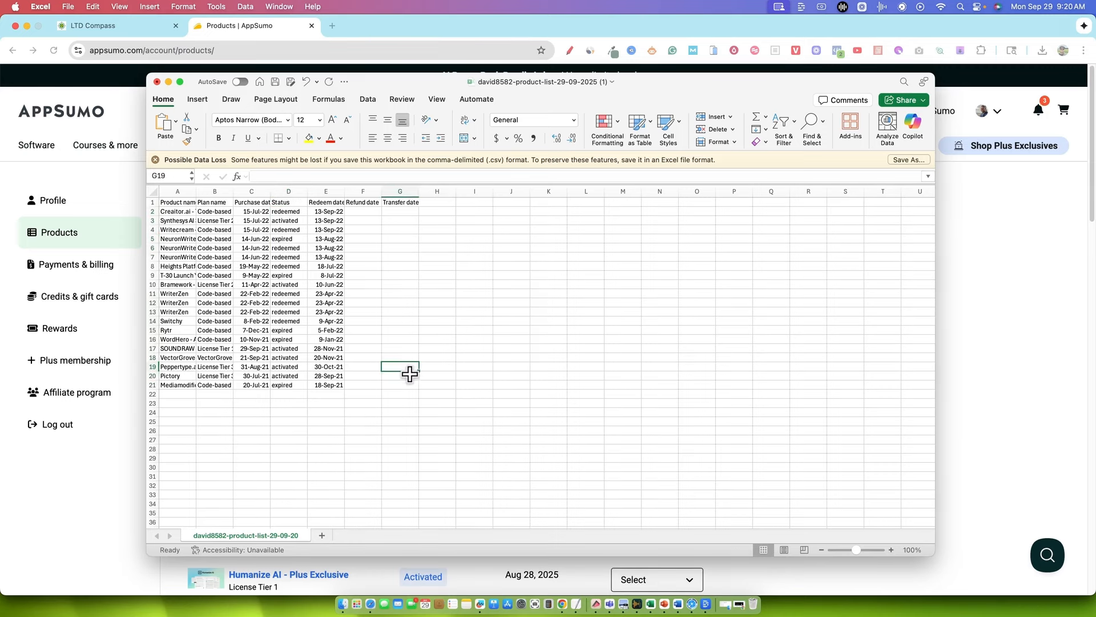
pyautogui.click(286, 376)
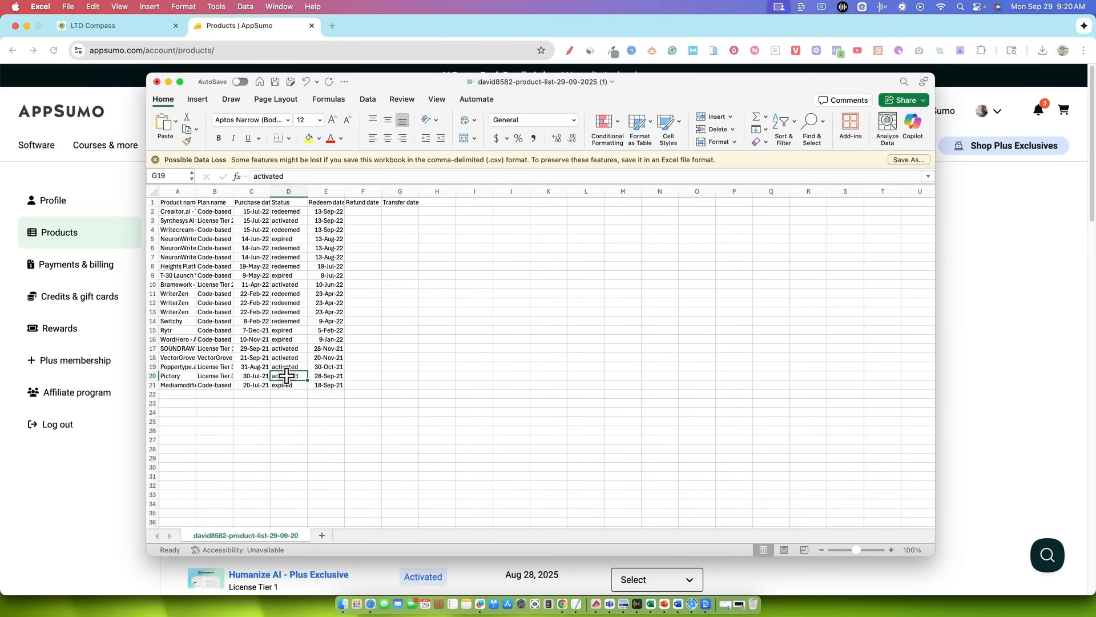
pyautogui.moveTo(287, 376); pyautogui.dragTo(287, 349)
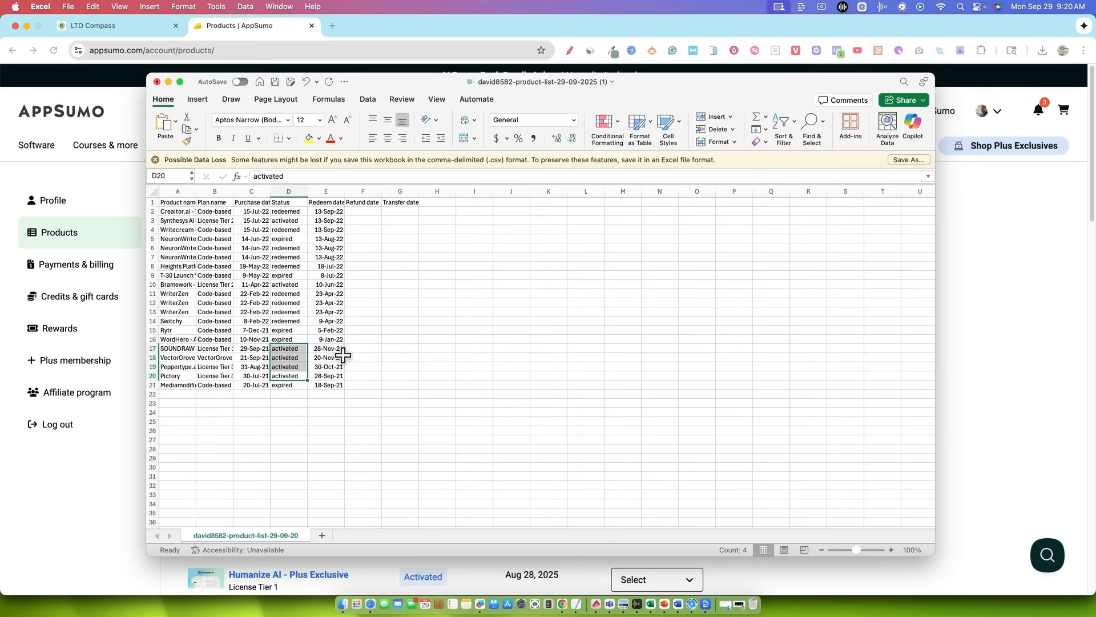
# Examine the Status entries for all products in rows 2 to 21, including the Mediamodifier row
pyautogui.moveTo(205, 387); pyautogui.dragTo(320, 390)
pyautogui.moveTo(459, 389); pyautogui.dragTo(459, 392)
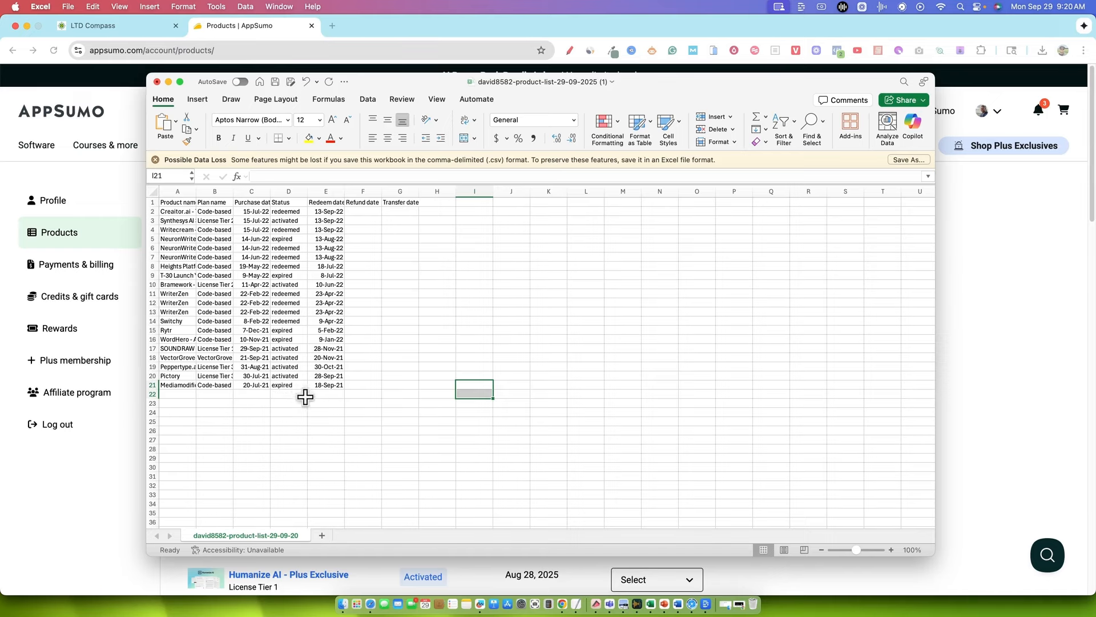
pyautogui.click(291, 385)
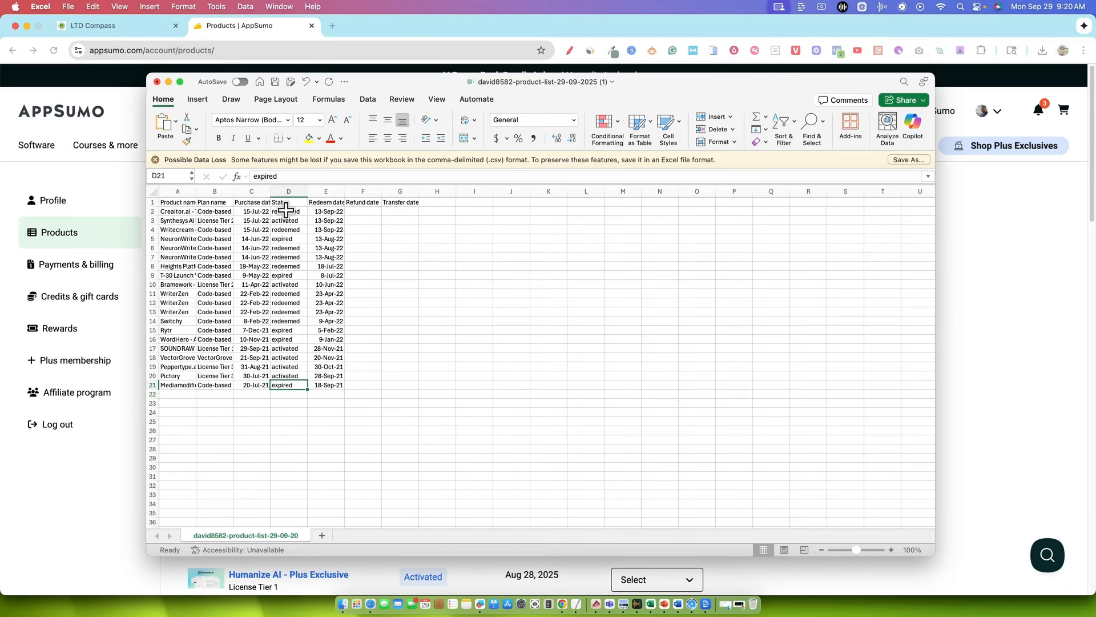
pyautogui.moveTo(284, 212); pyautogui.dragTo(278, 407)
pyautogui.click(470, 363)
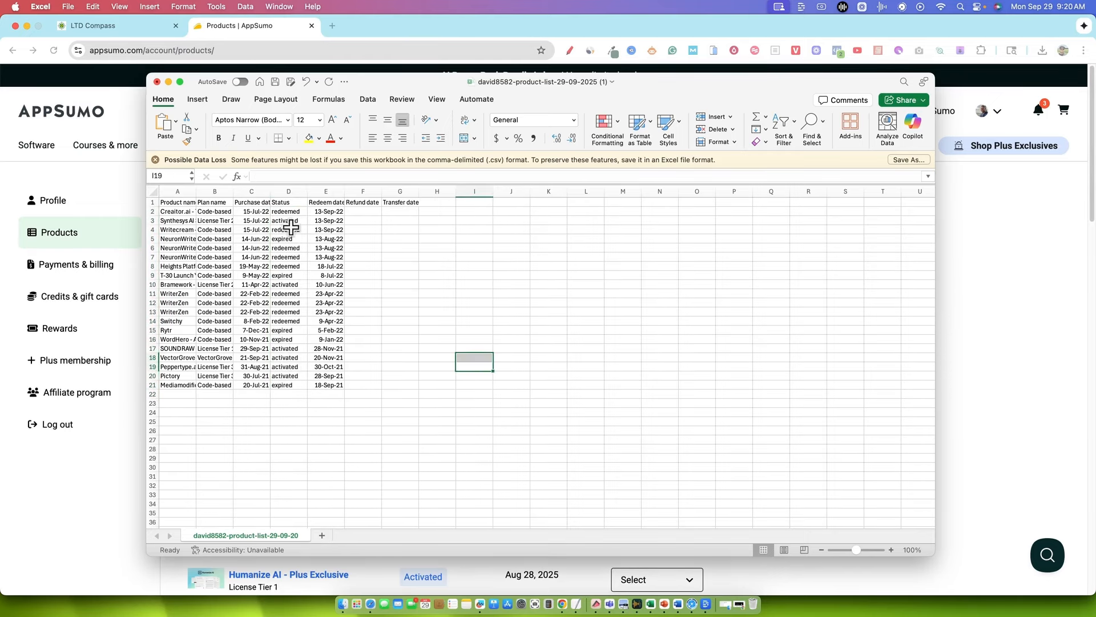
pyautogui.moveTo(287, 215); pyautogui.dragTo(306, 396)
pyautogui.click(471, 349)
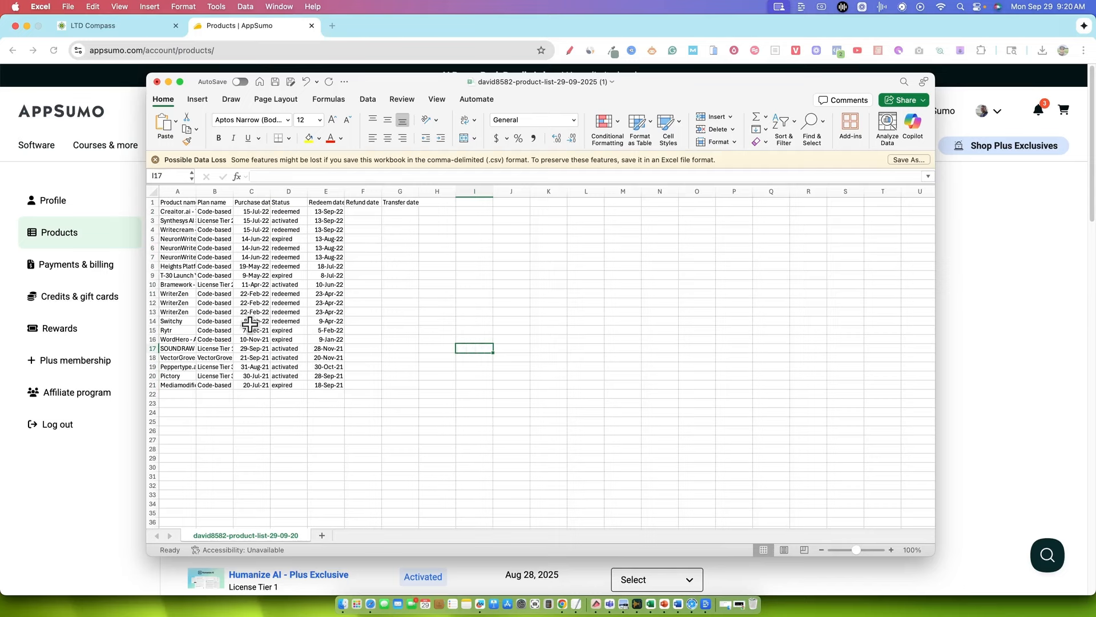
pyautogui.click(396, 269)
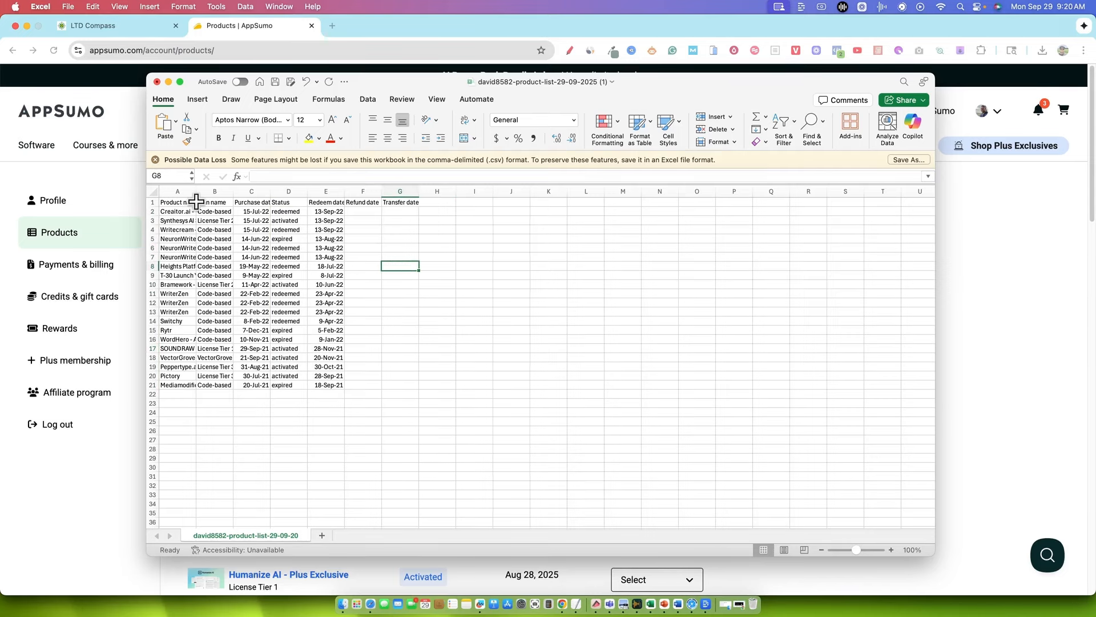
pyautogui.moveTo(275, 211); pyautogui.dragTo(288, 386)
pyautogui.click(436, 330)
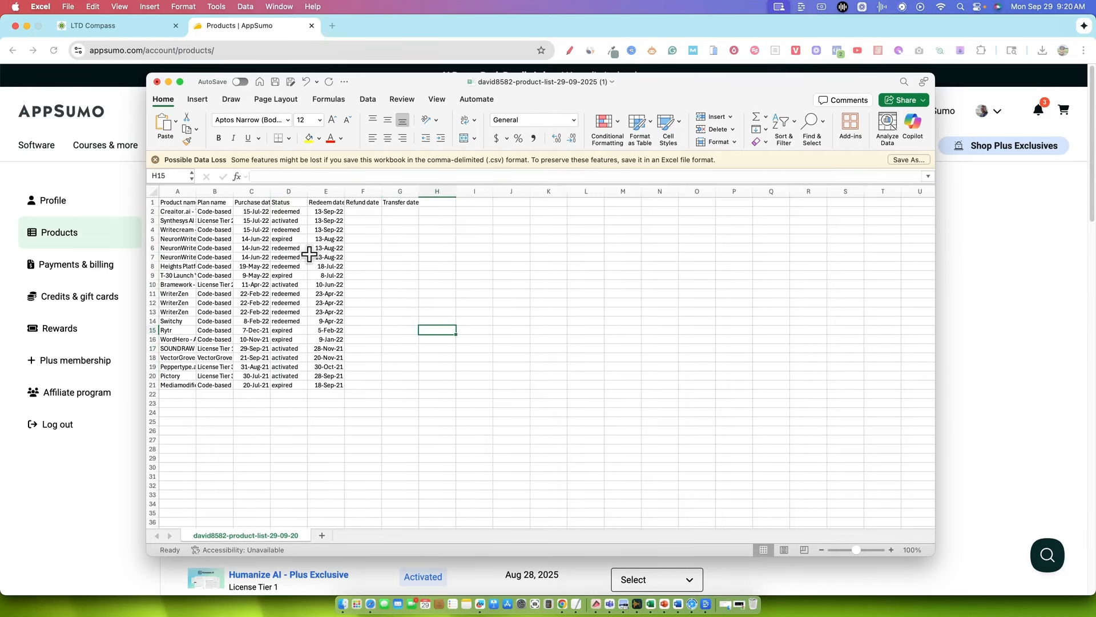
pyautogui.moveTo(289, 213); pyautogui.dragTo(296, 421)
pyautogui.click(423, 341)
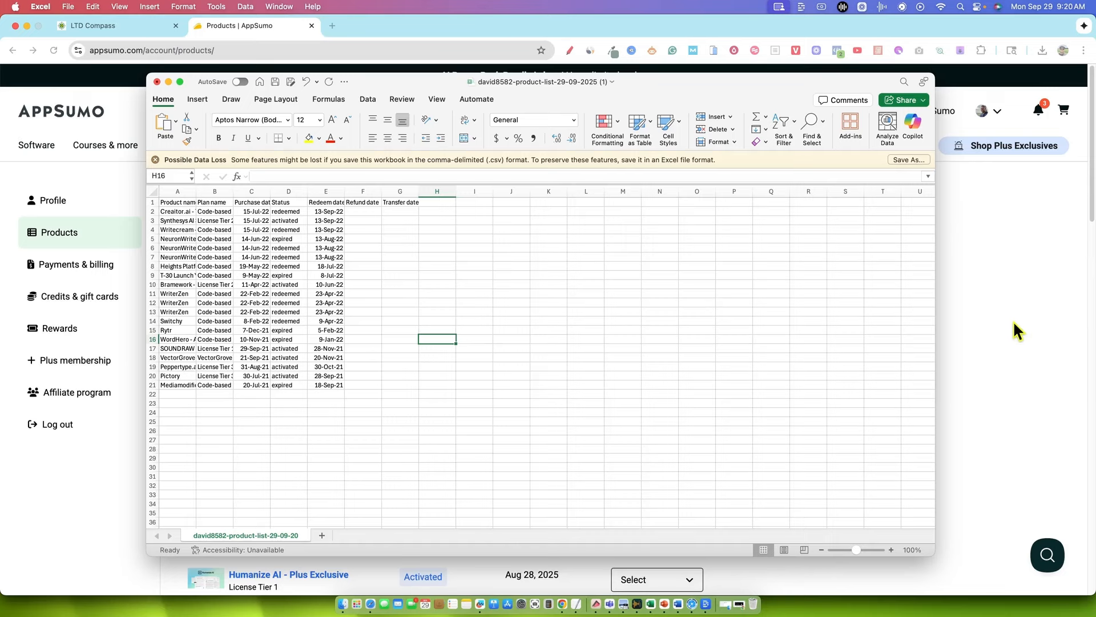
# Add the column headers "amount paid" in H1 and "login url" in I1
pyautogui.click(439, 203)
pyautogui.write('amount paid')
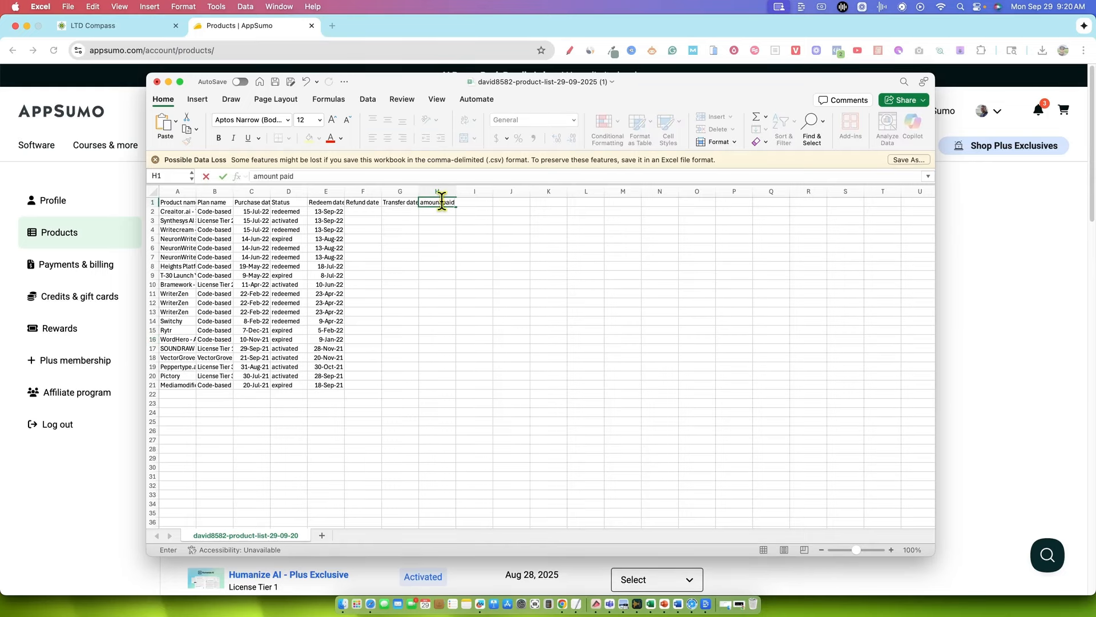
pyautogui.press('Tab')
pyautogui.write('lo')
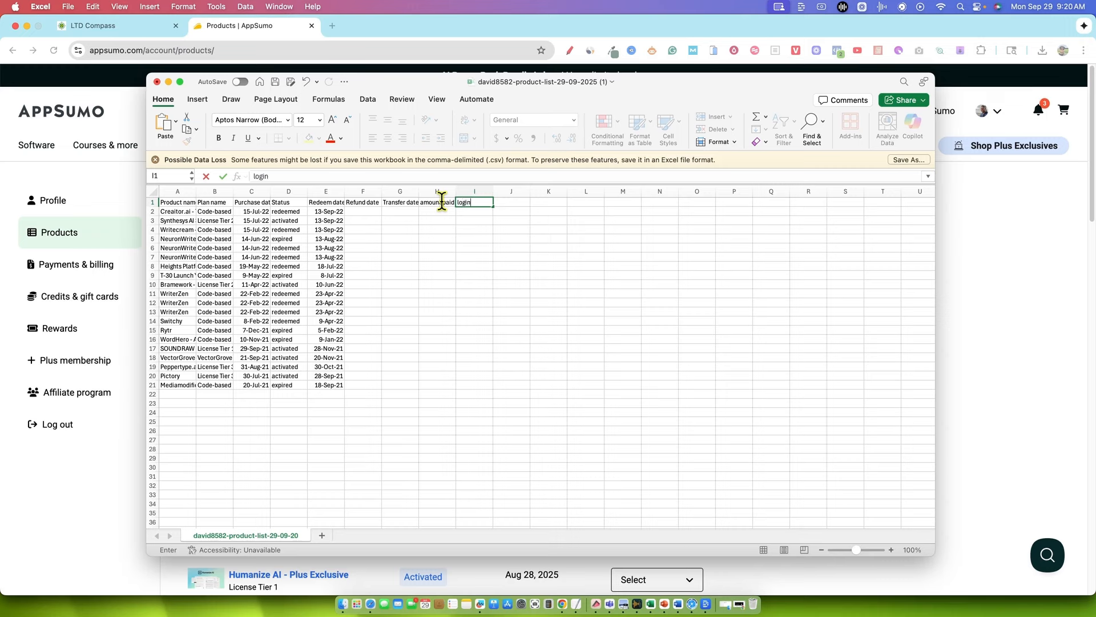
pyautogui.click(503, 284)
# Review the empty cells under the amount paid and login url headers alongside the product rows
pyautogui.moveTo(435, 213); pyautogui.dragTo(490, 423)
pyautogui.click(494, 229)
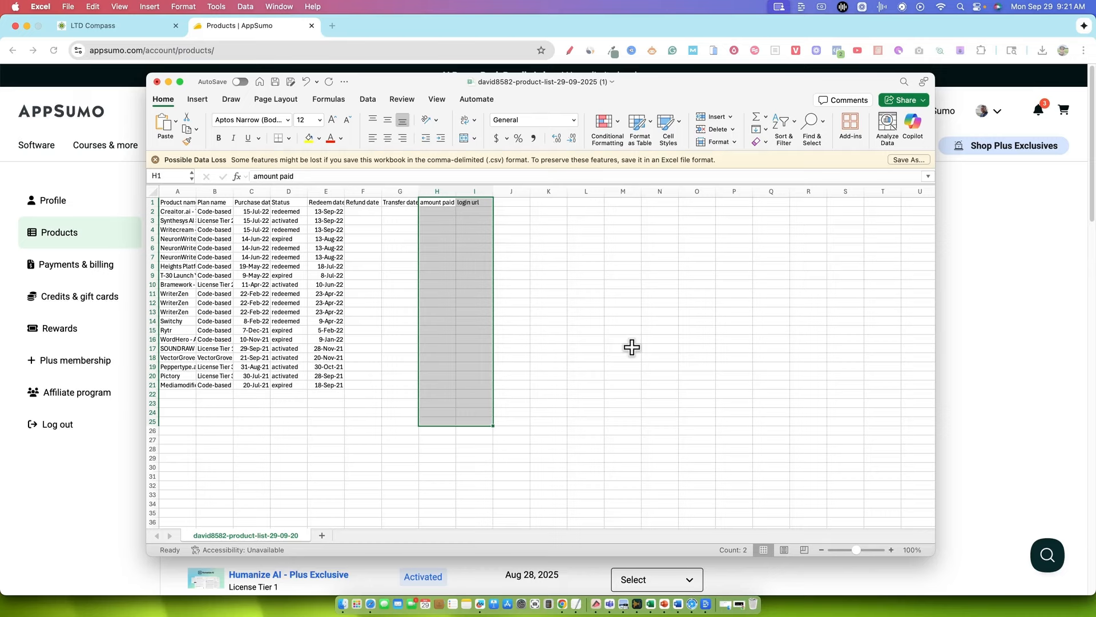
pyautogui.click(625, 295)
pyautogui.moveTo(475, 202); pyautogui.dragTo(474, 409)
pyautogui.click(581, 357)
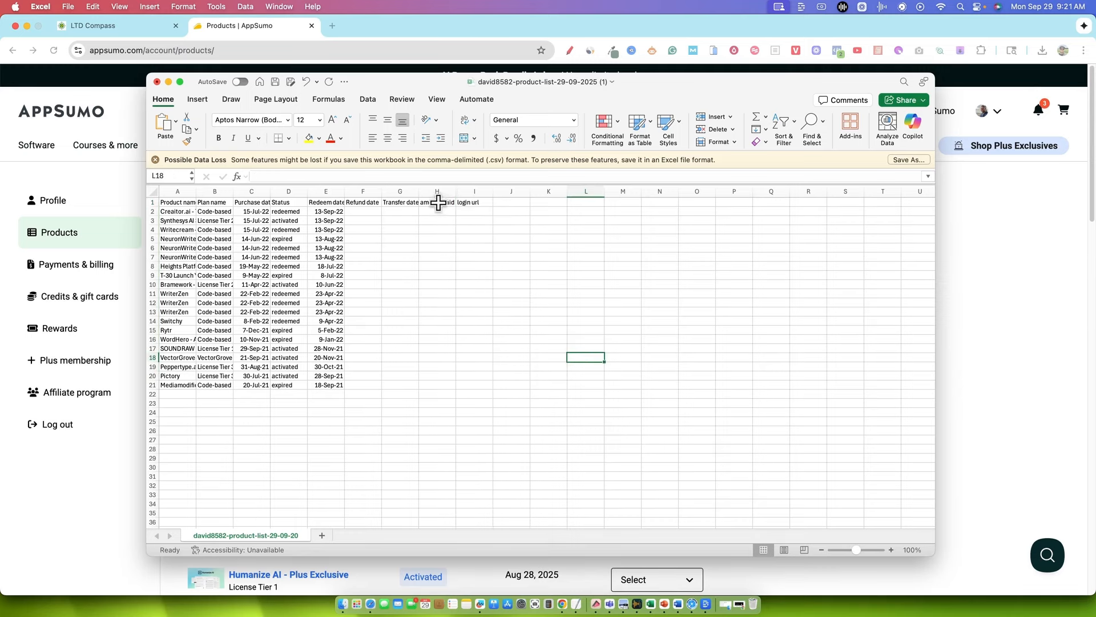
pyautogui.moveTo(437, 202); pyautogui.dragTo(428, 402)
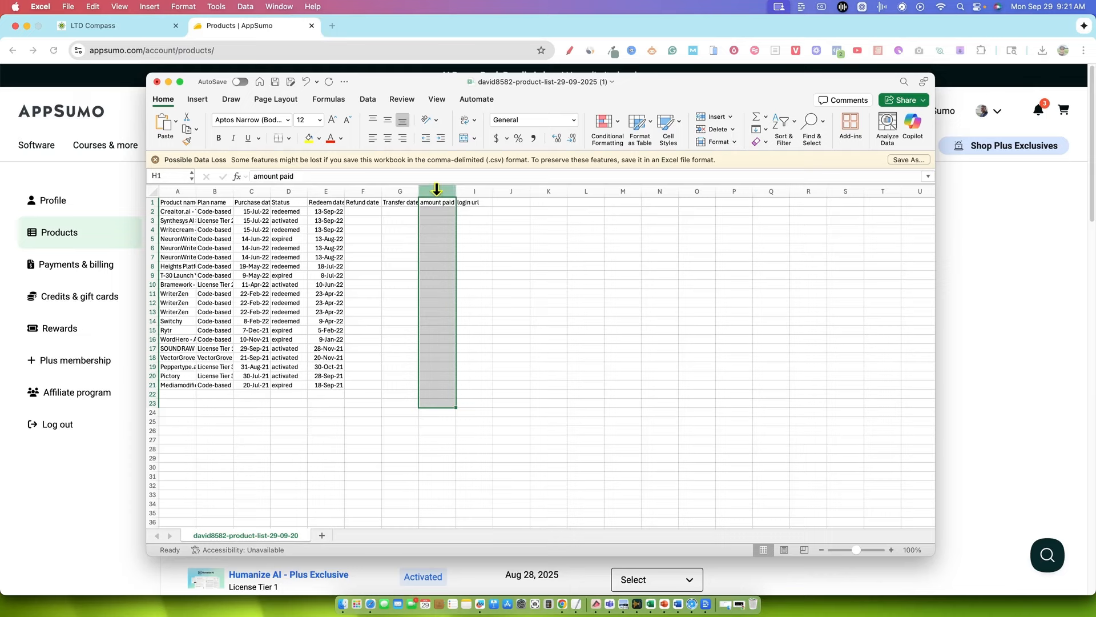
pyautogui.click(507, 269)
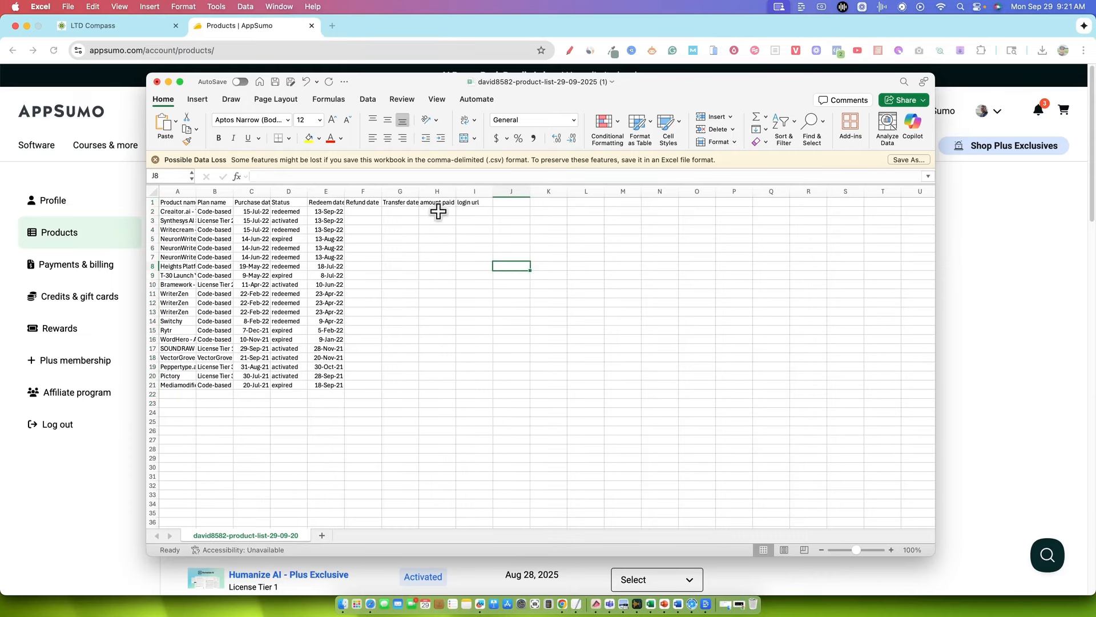
pyautogui.moveTo(438, 213); pyautogui.dragTo(437, 400)
pyautogui.click(508, 331)
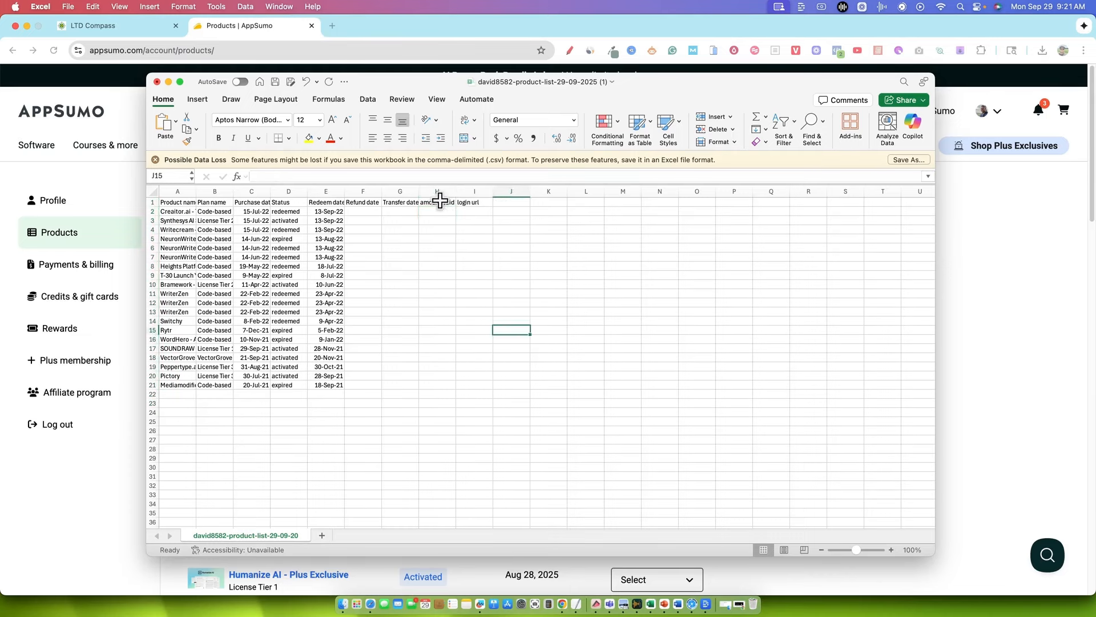
pyautogui.moveTo(439, 202); pyautogui.dragTo(480, 384)
pyautogui.click(511, 348)
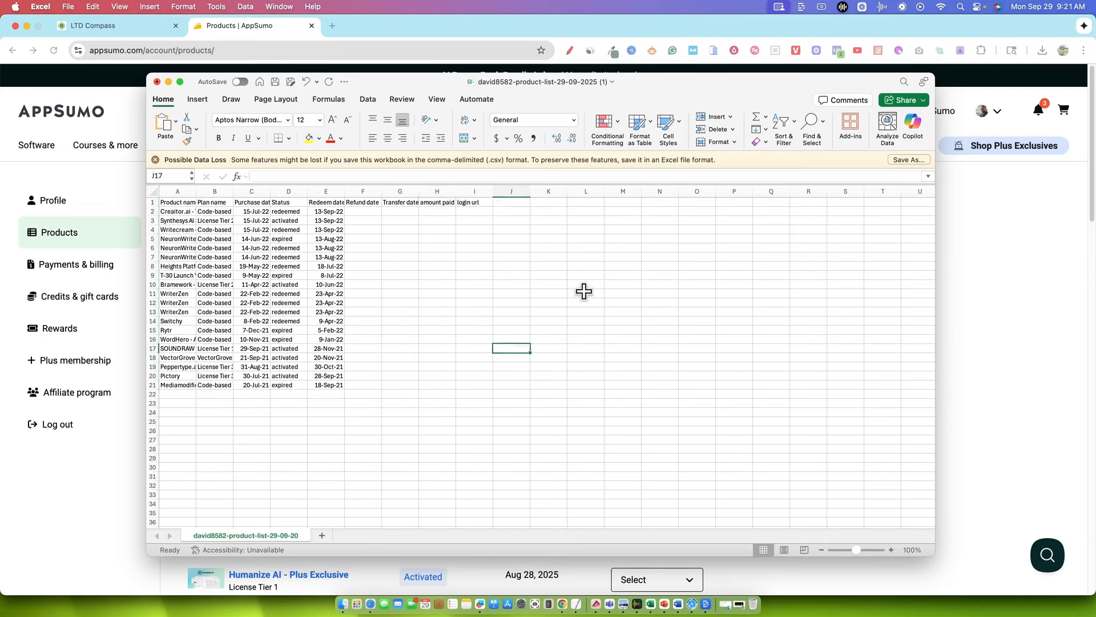
pyautogui.click(582, 291)
# Enter 55 as the amount paid in H2 and fill it down to row 21
pyautogui.click(437, 211)
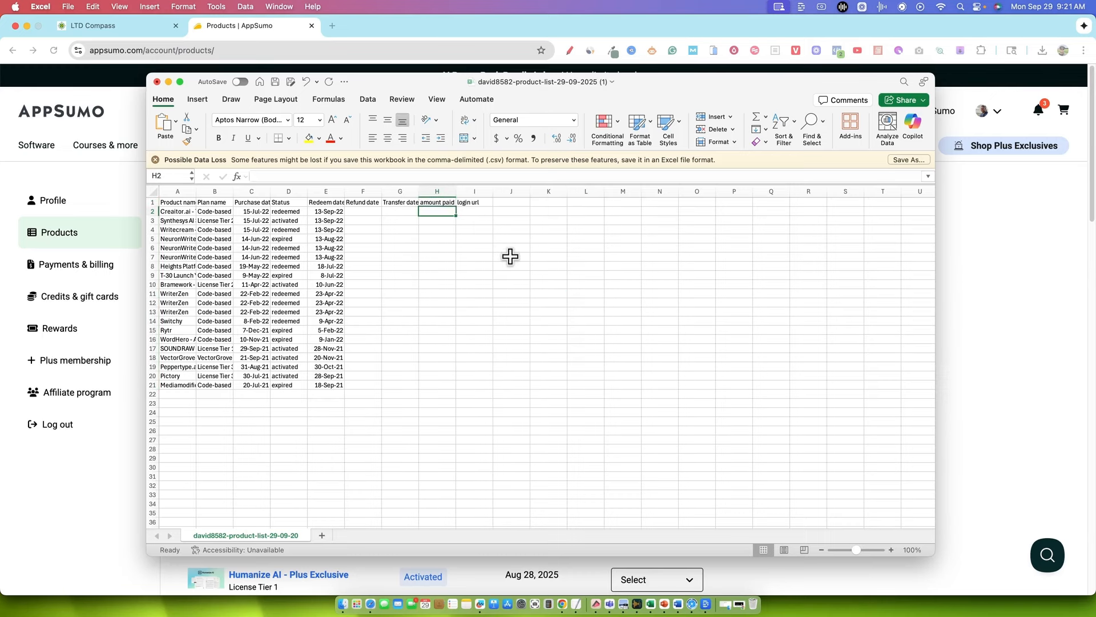
pyautogui.write('55')
pyautogui.click(430, 276)
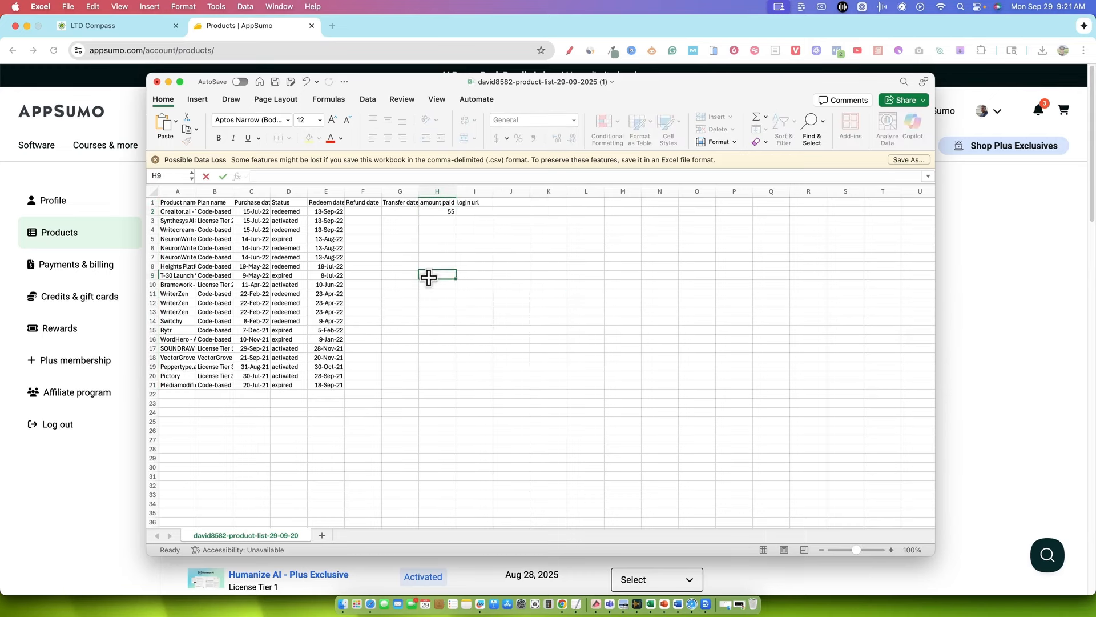
pyautogui.click(448, 212)
pyautogui.doubleClick(457, 216)
pyautogui.click(521, 360)
pyautogui.click(480, 213)
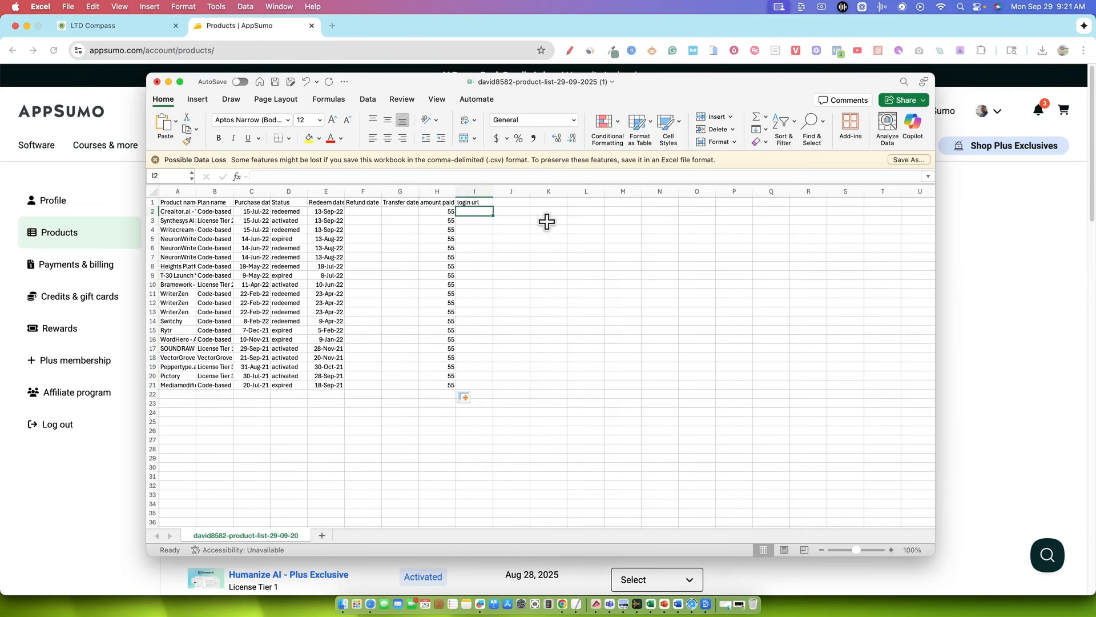
pyautogui.write('htt')
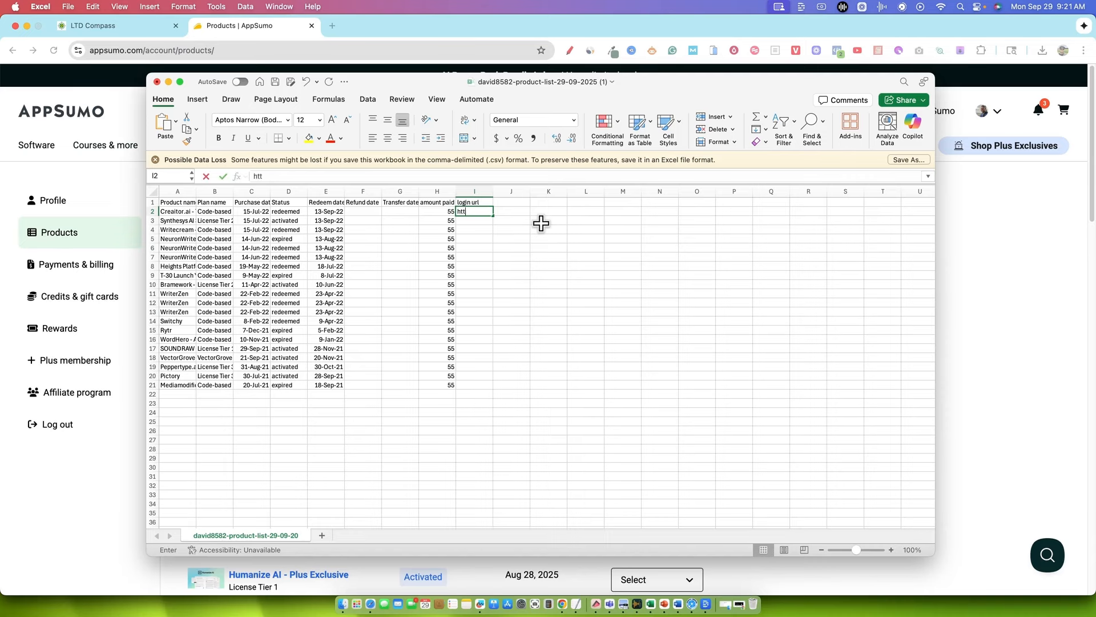
pyautogui.write('ps://learnwirepro.com')
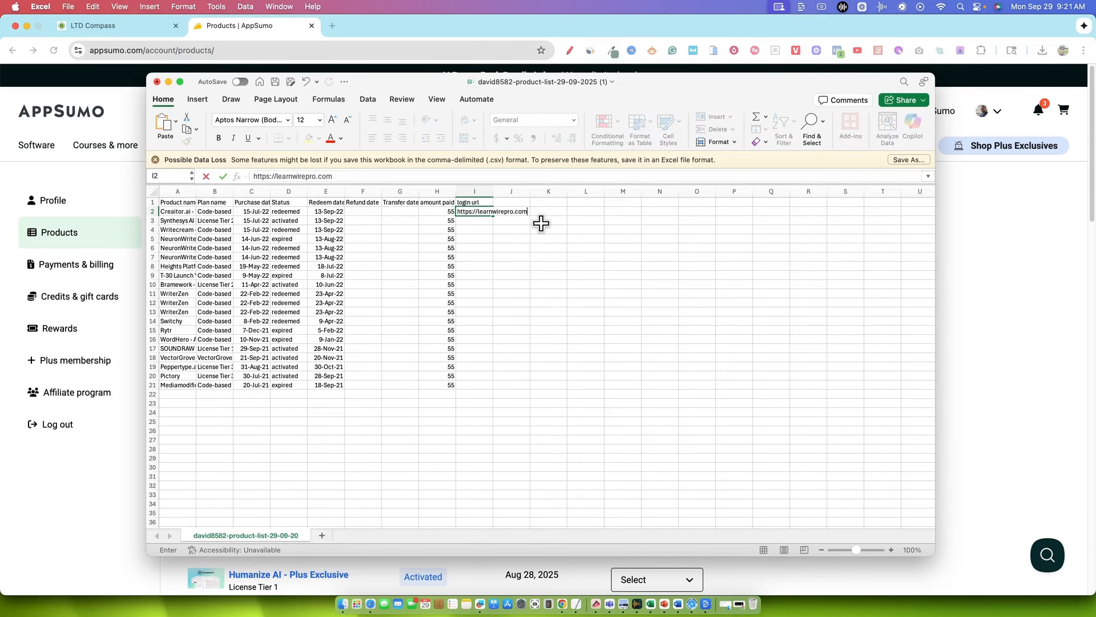
pyautogui.click(547, 239)
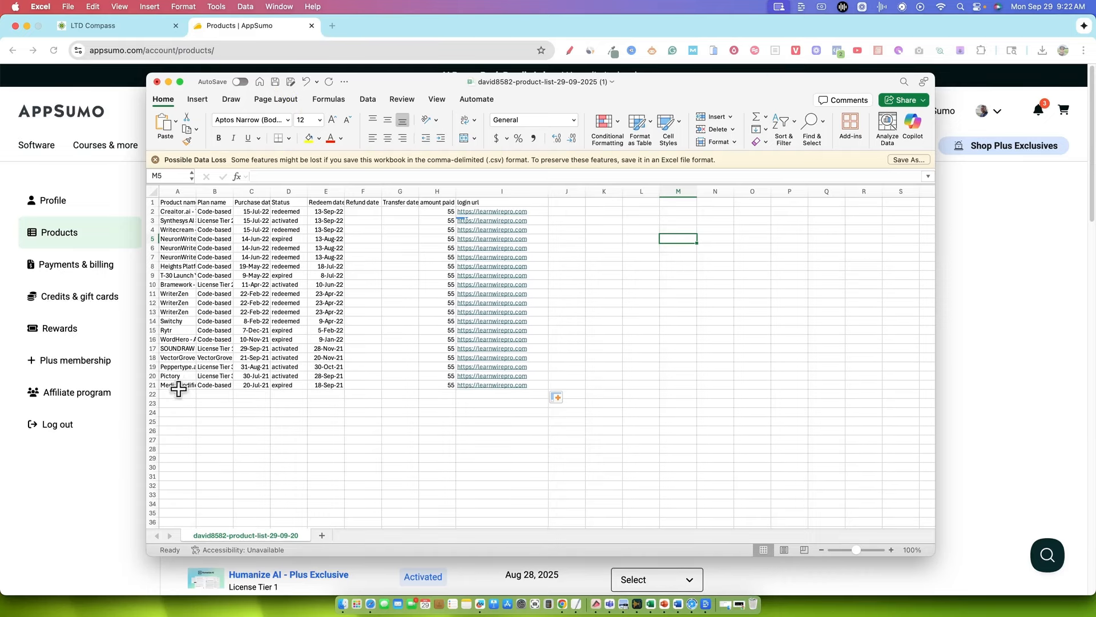
# Examine the repeated WriterZen entries in rows 11 to 13 and the NeuronWriter entries in rows 5 to 7
pyautogui.moveTo(175, 294); pyautogui.dragTo(563, 311)
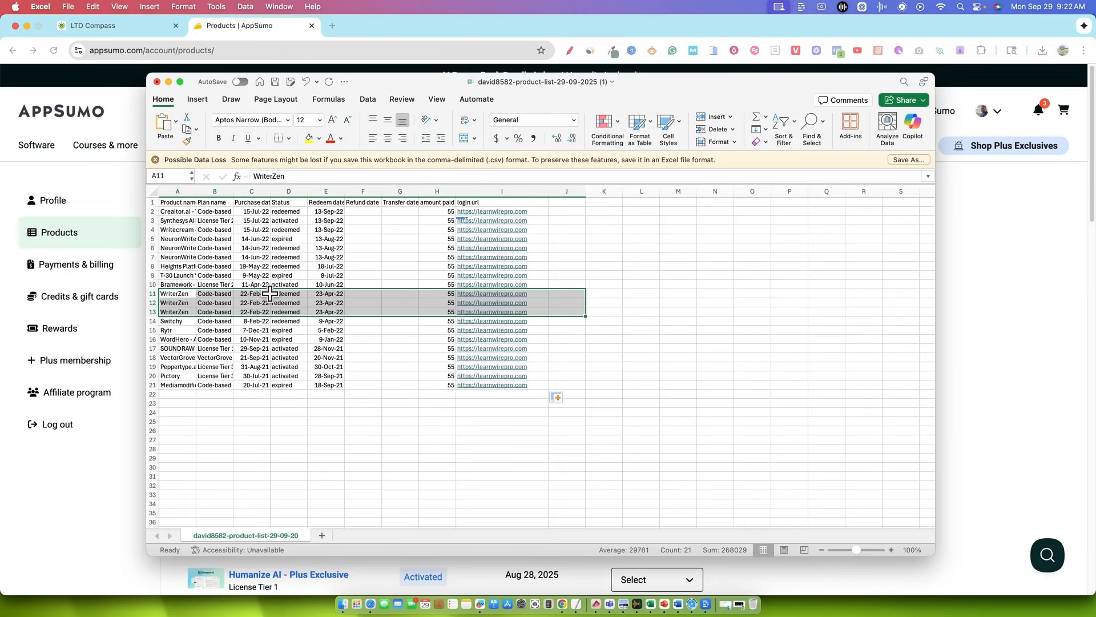
pyautogui.click(180, 294)
pyautogui.moveTo(181, 293); pyautogui.dragTo(533, 294)
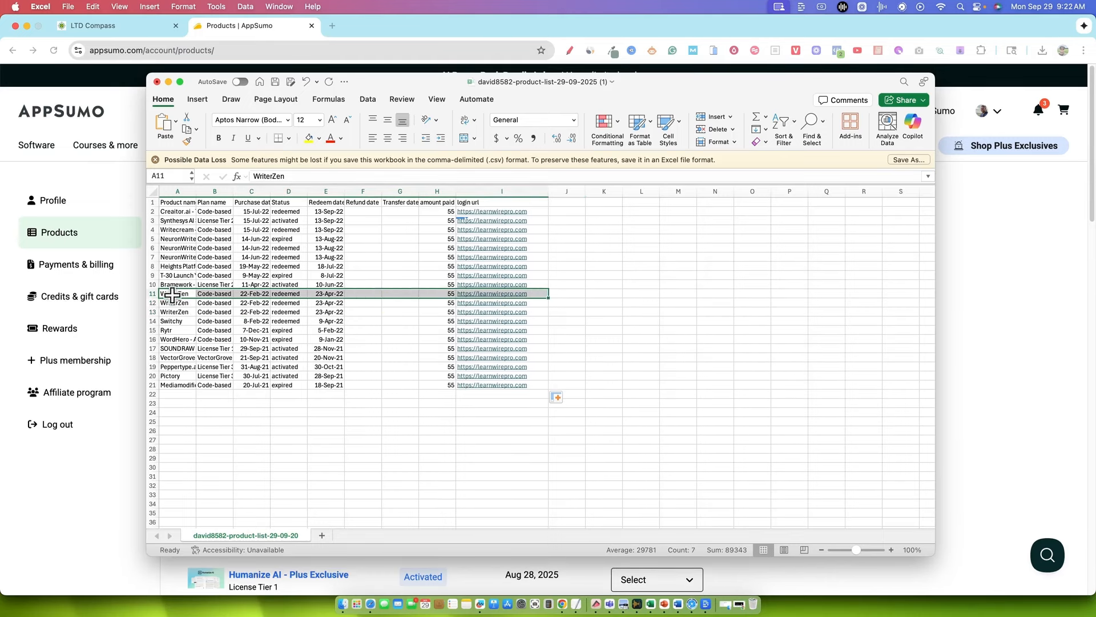
pyautogui.moveTo(172, 294); pyautogui.dragTo(175, 328)
pyautogui.click(230, 295)
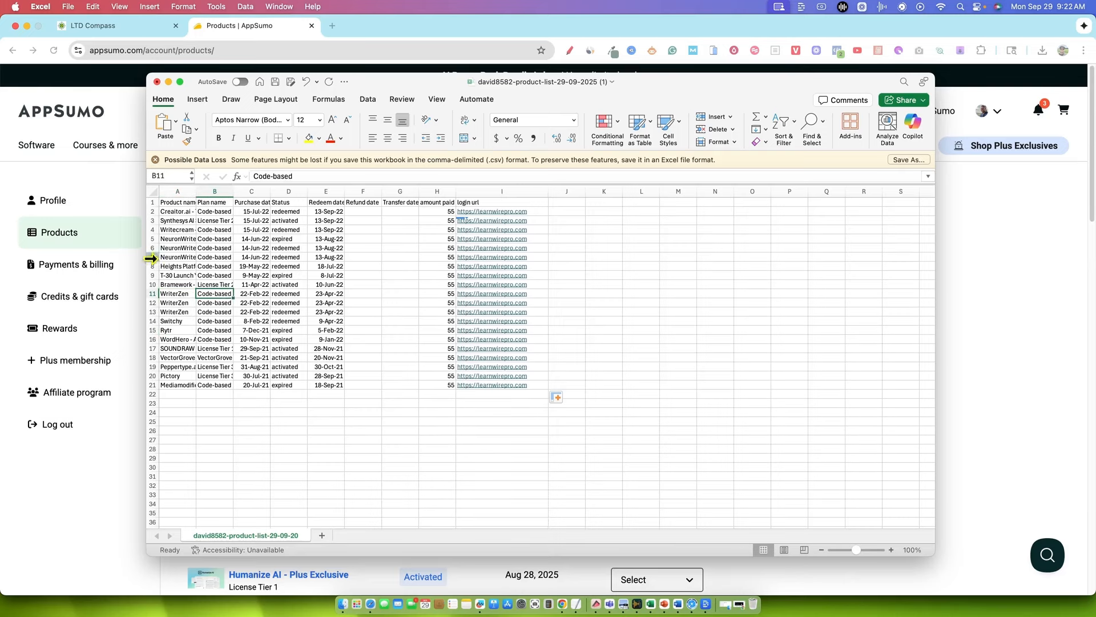
pyautogui.moveTo(177, 239); pyautogui.dragTo(350, 264)
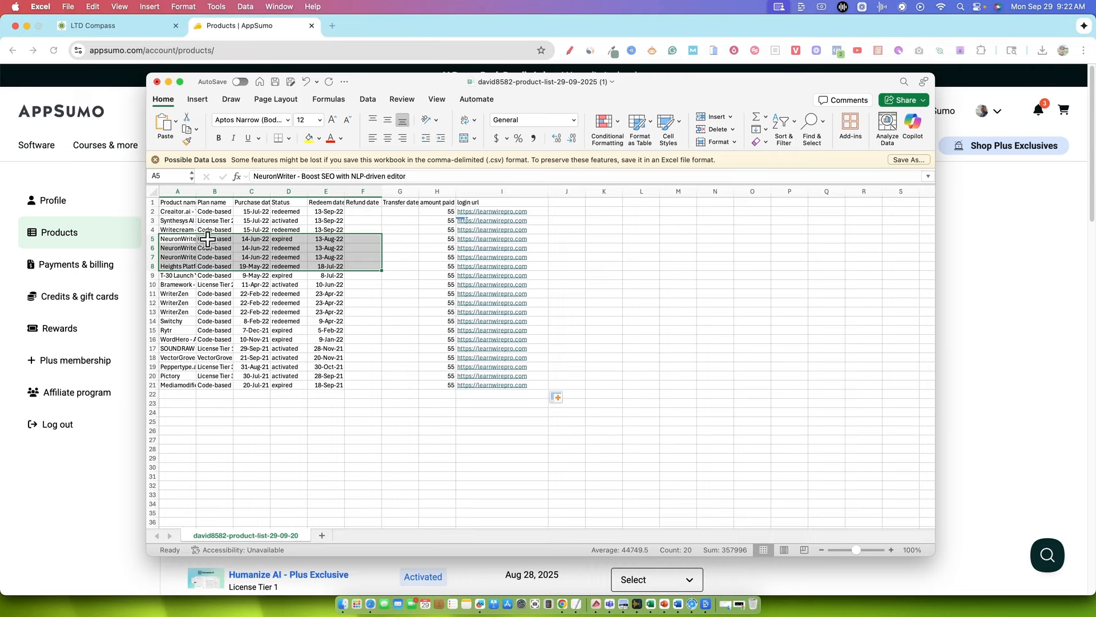
# Widen the Plan name column and review its code-based and license tier entries
pyautogui.moveTo(215, 203); pyautogui.dragTo(217, 386)
pyautogui.moveTo(232, 188); pyautogui.dragTo(259, 189)
pyautogui.moveTo(215, 247); pyautogui.dragTo(219, 361)
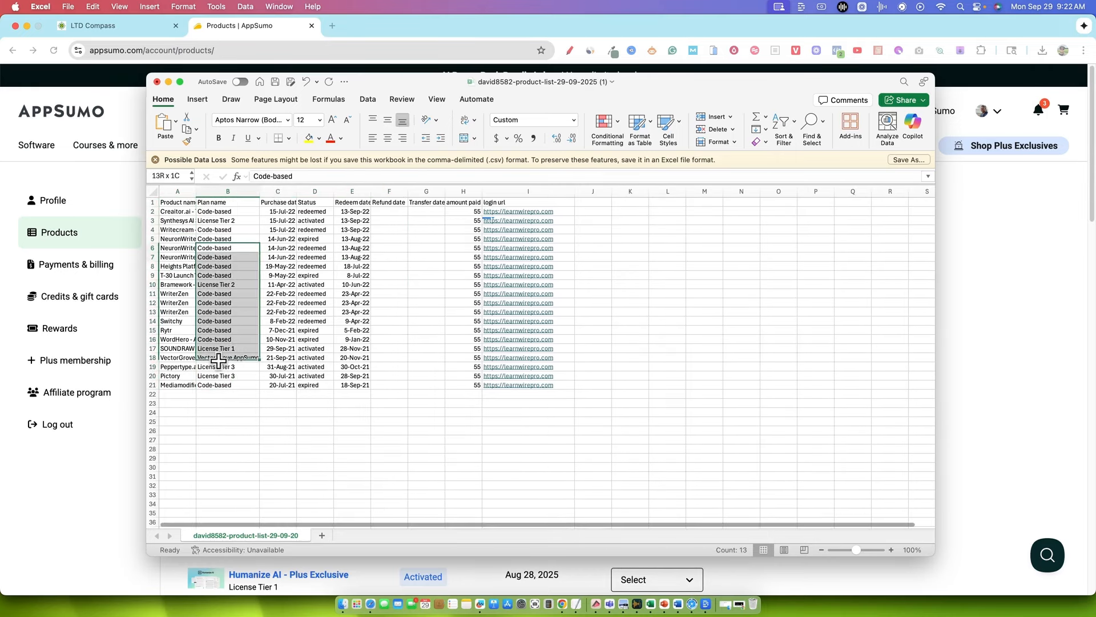
pyautogui.click(230, 273)
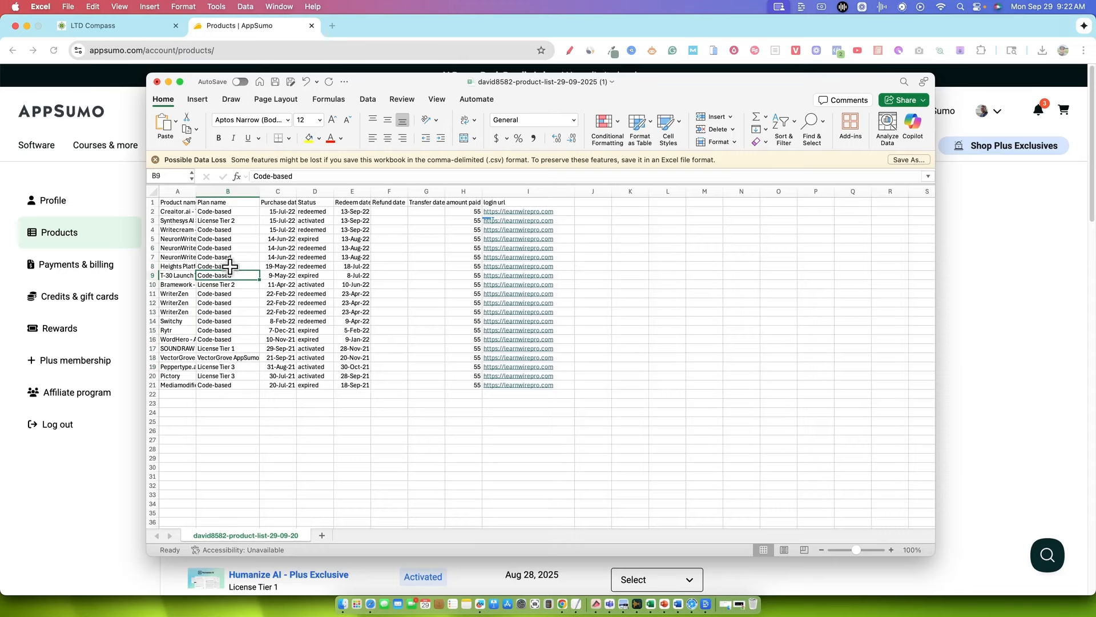
pyautogui.moveTo(215, 230); pyautogui.dragTo(169, 269)
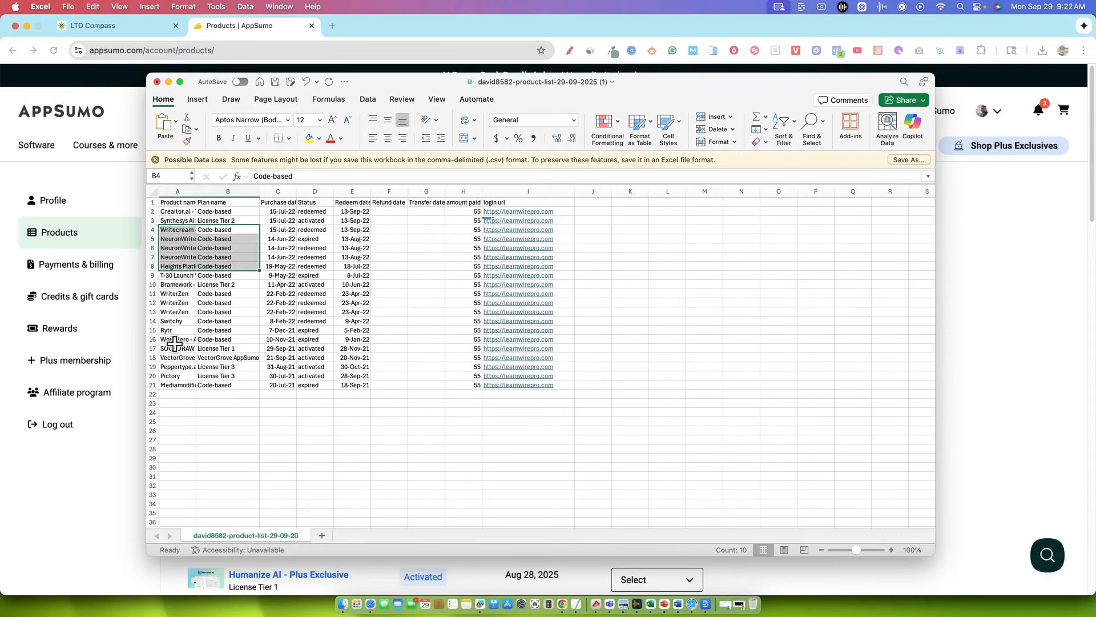
# Save the edited product list CSV and close its Excel window
pyautogui.click(705, 284)
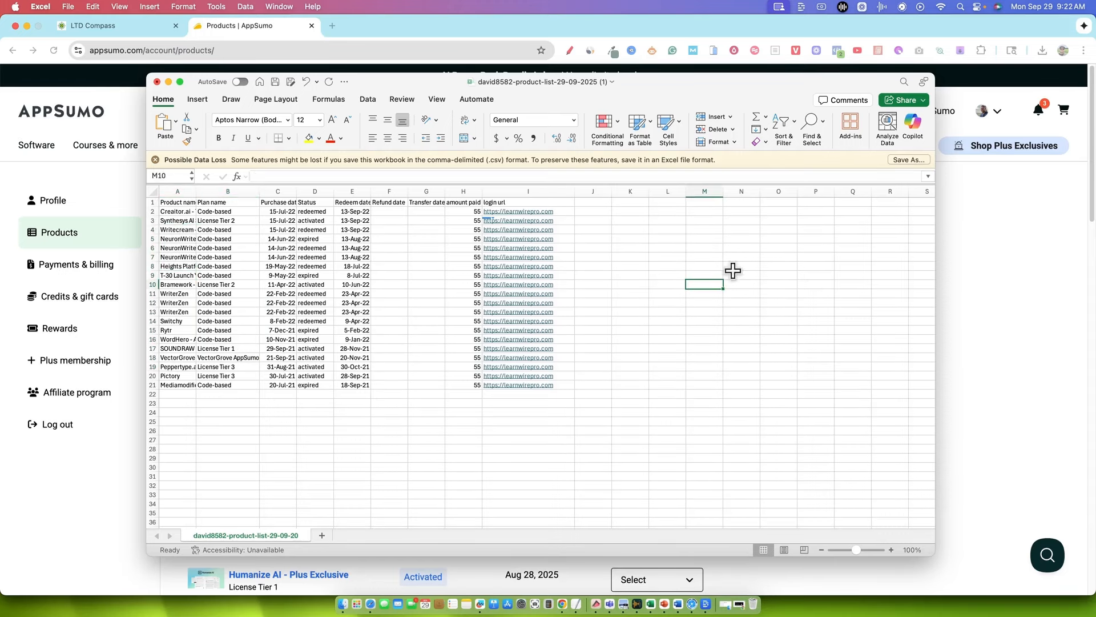
pyautogui.click(276, 83)
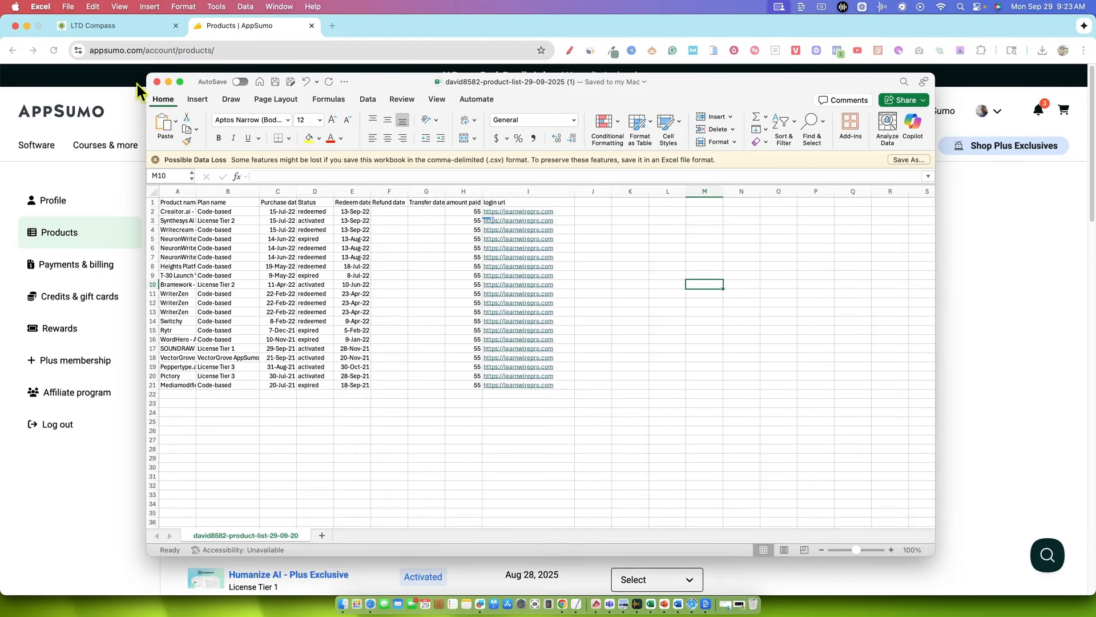
pyautogui.click(156, 82)
# Switch to LTD Compass, close and reopen the Vault's Bulk Upload dialog, and review its import rules
pyautogui.click(110, 27)
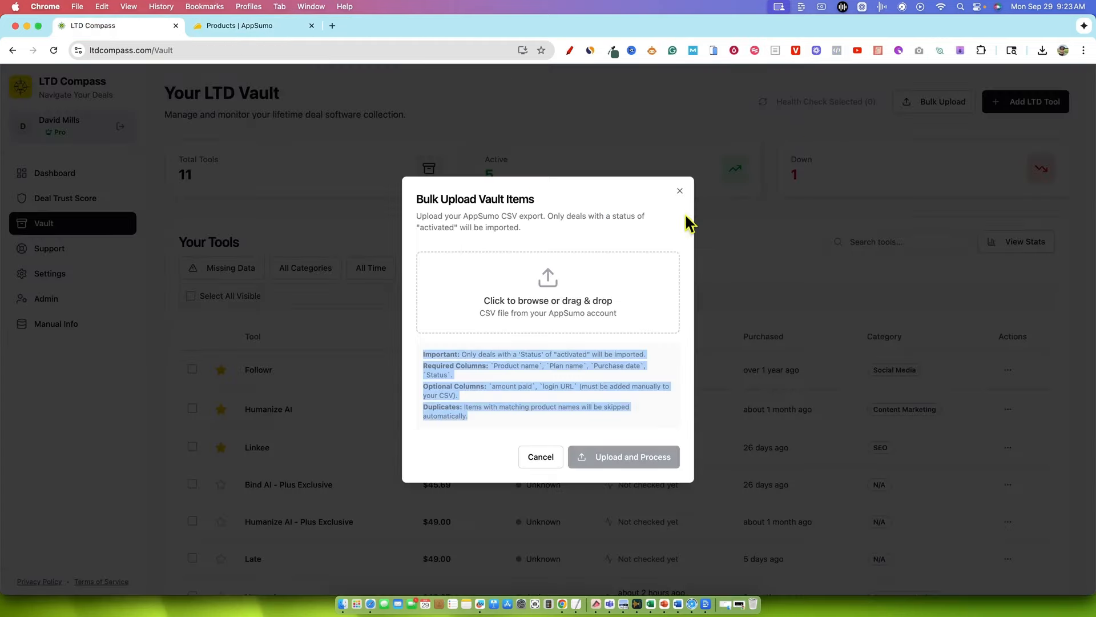
pyautogui.click(680, 191)
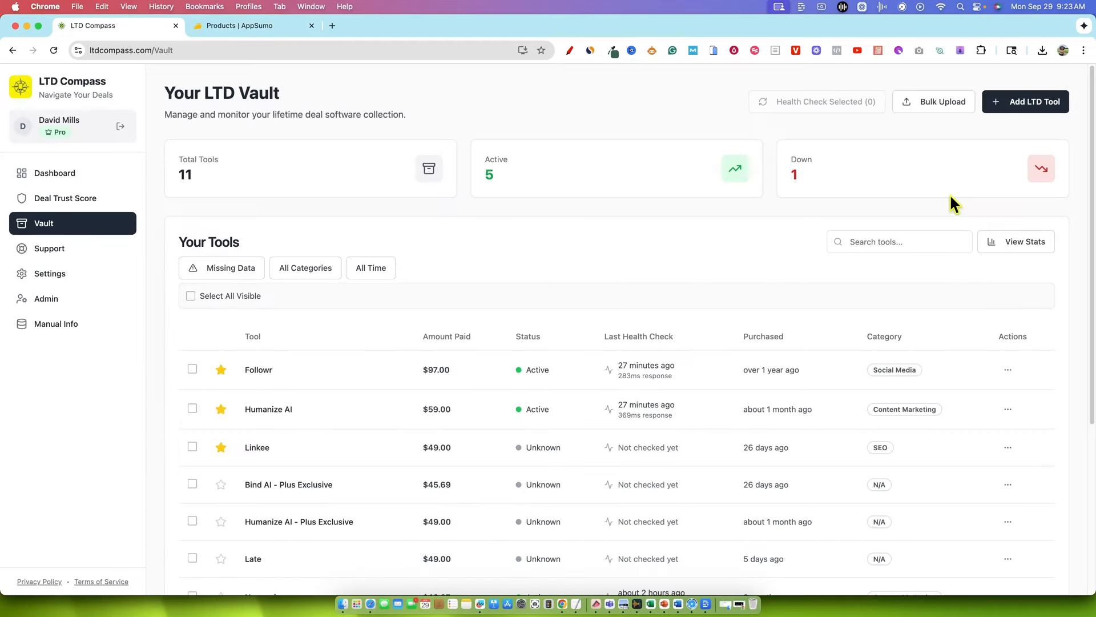
pyautogui.click(942, 103)
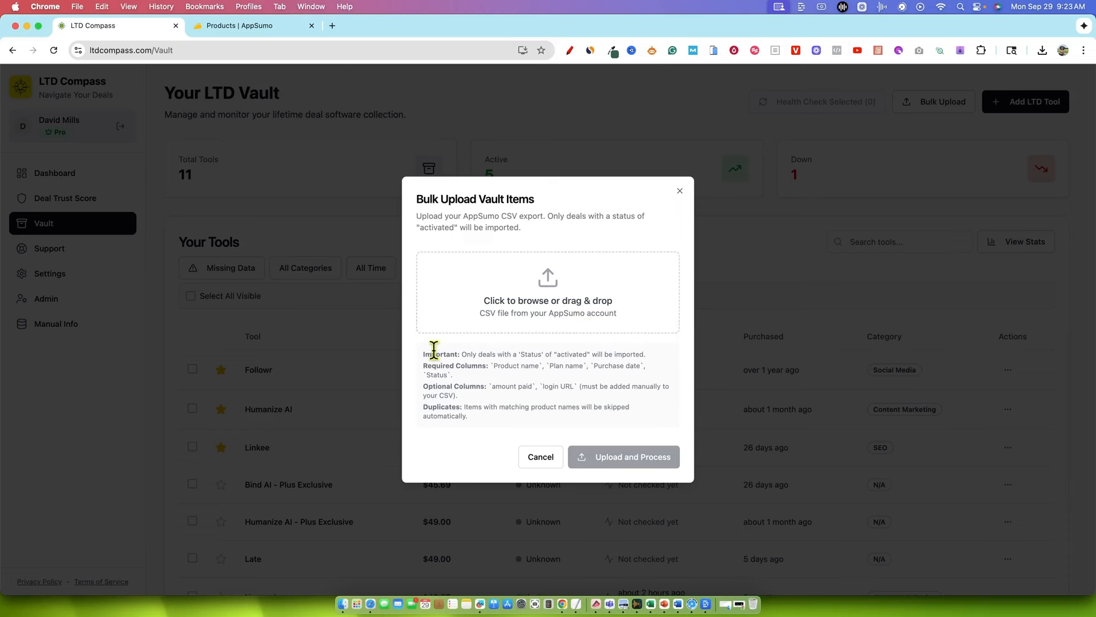
pyautogui.moveTo(432, 354); pyautogui.dragTo(563, 416)
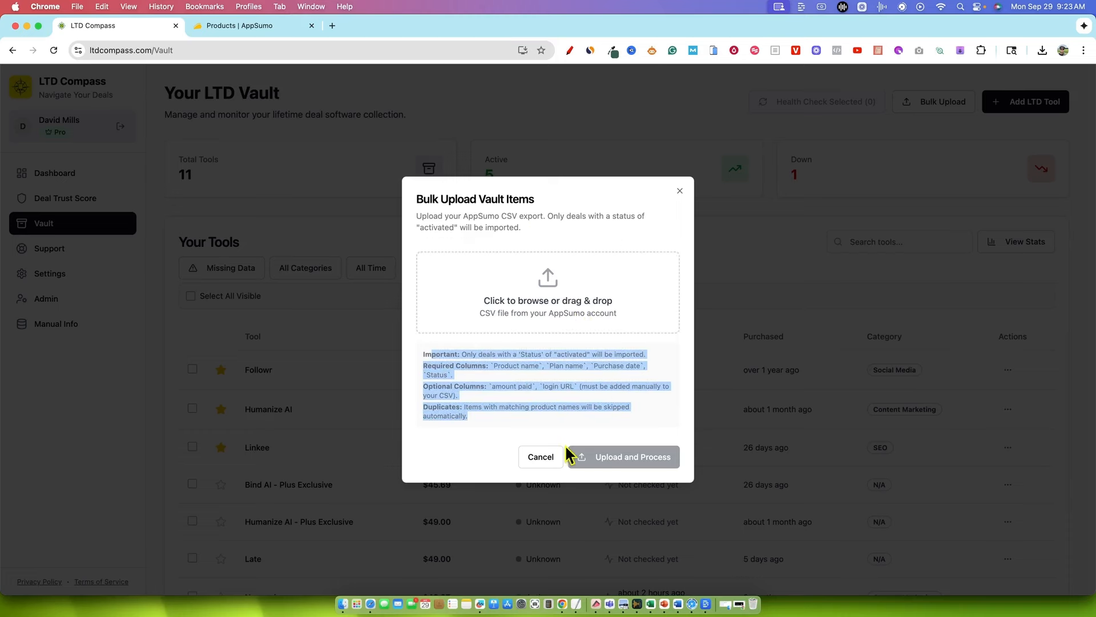
pyautogui.click(637, 368)
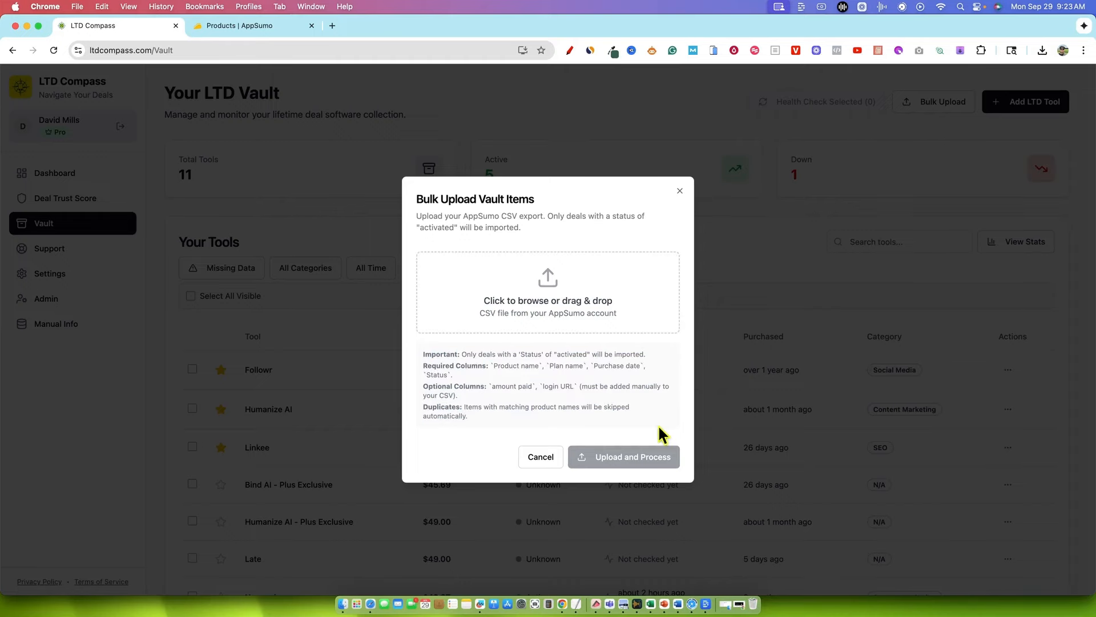
# Choose the edited product list CSV, ending in (1), from Downloads, then upload and process it and close the completed import
pyautogui.click(587, 311)
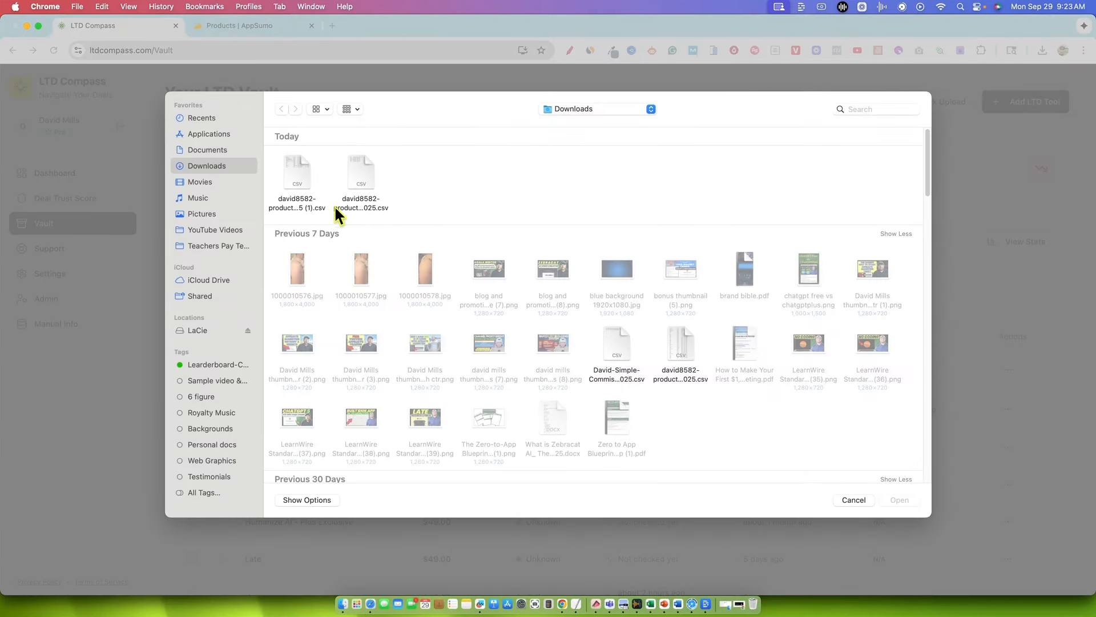
pyautogui.click(303, 170)
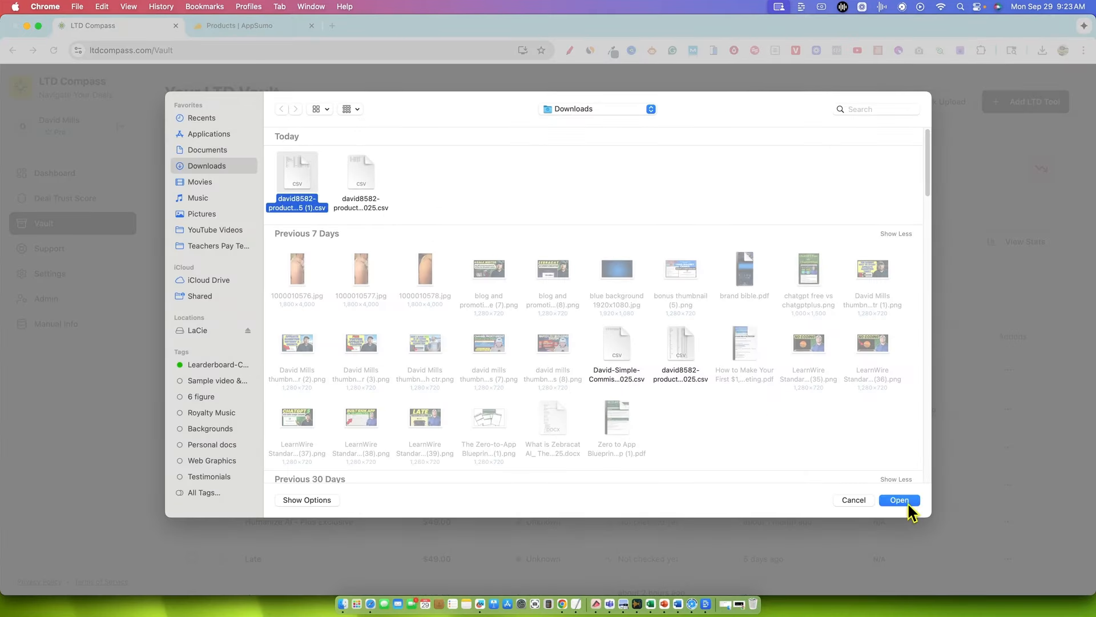
pyautogui.click(908, 503)
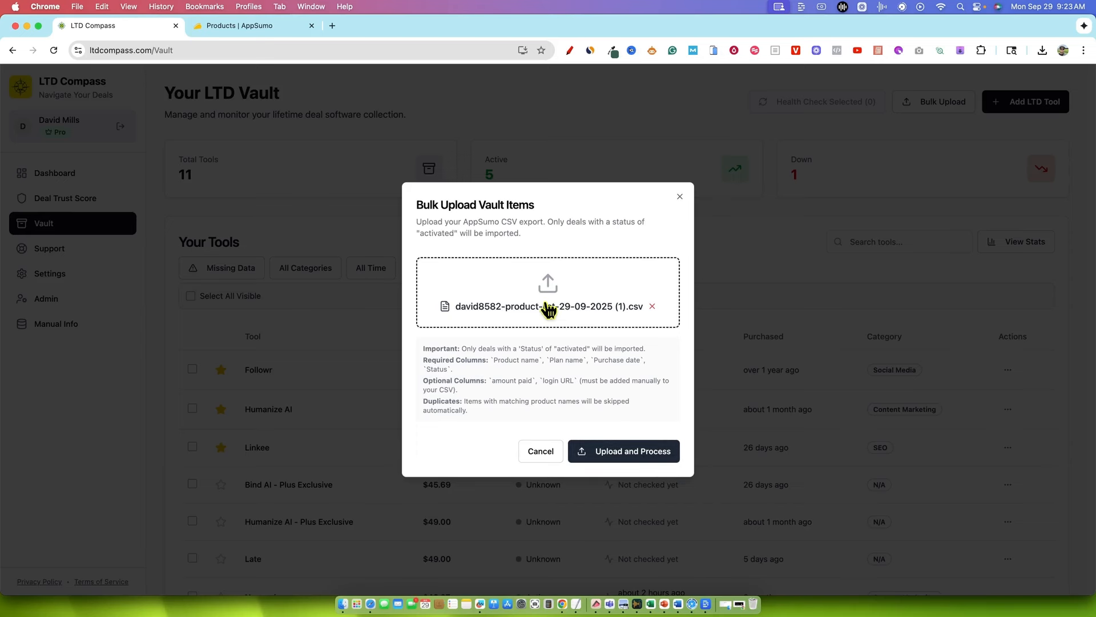
pyautogui.click(635, 458)
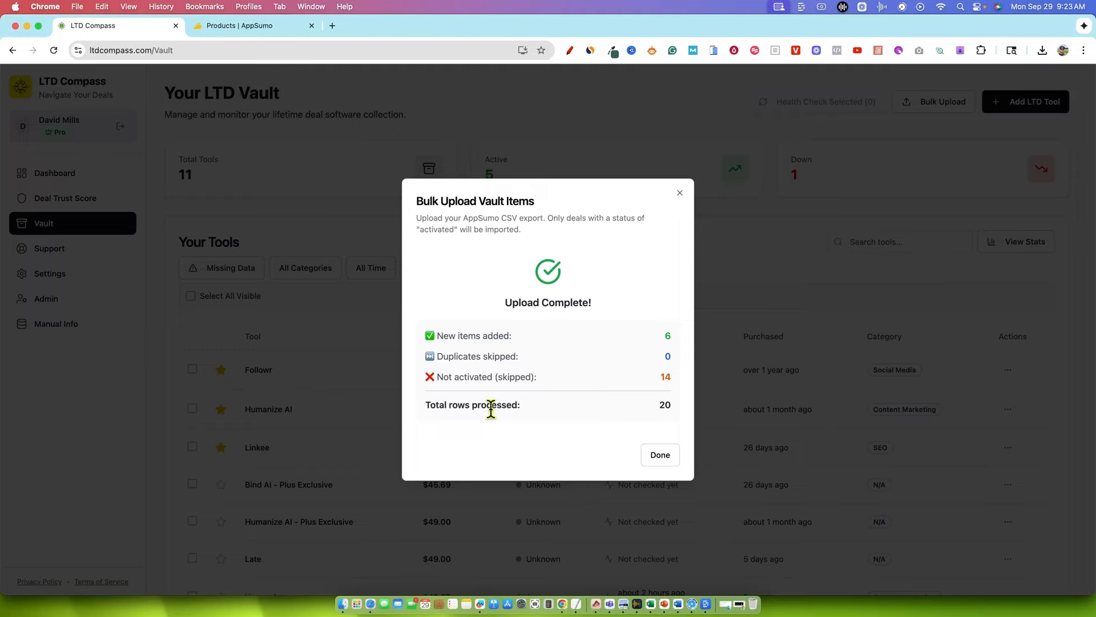
pyautogui.click(660, 456)
# Set the Vault's tool list to show 50 items per page
pyautogui.scroll(-1, 445, 253)
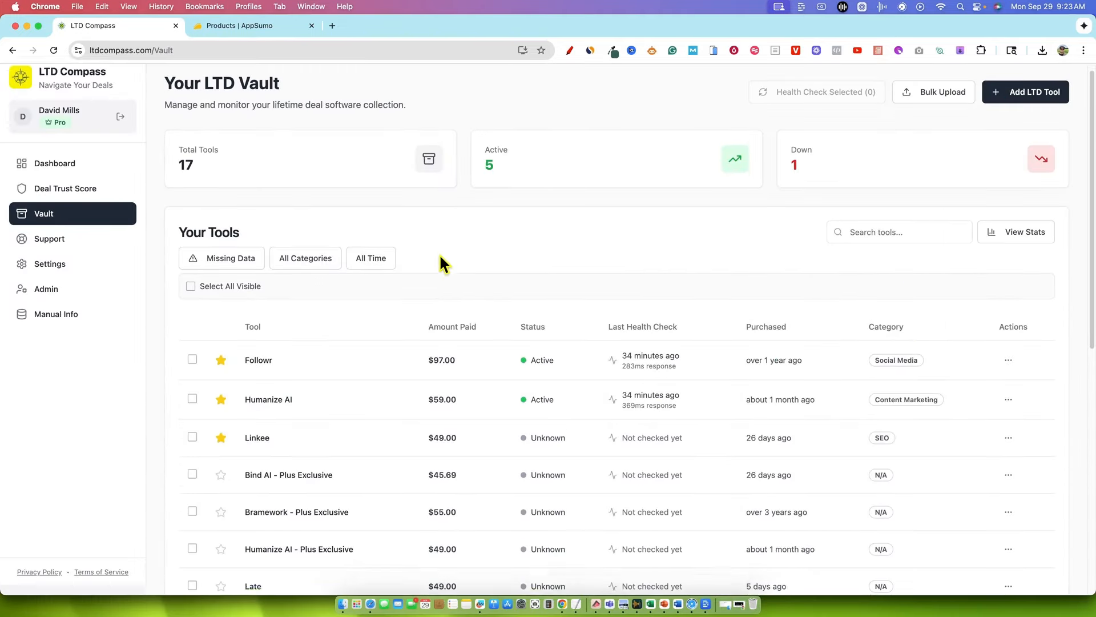
pyautogui.scroll(-10, 439, 257)
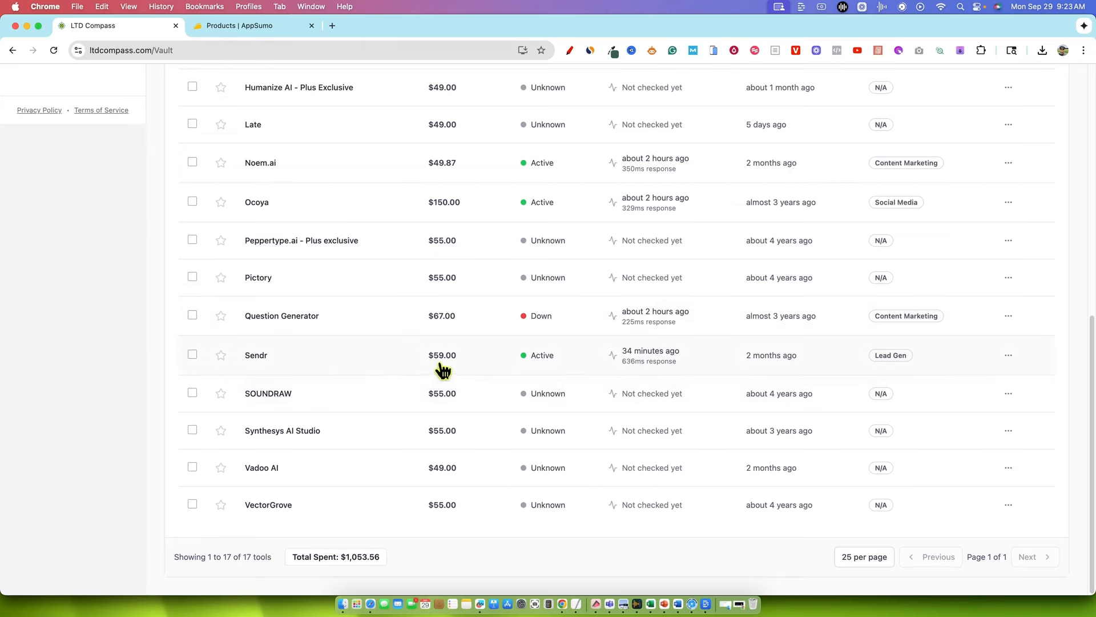
pyautogui.click(868, 557)
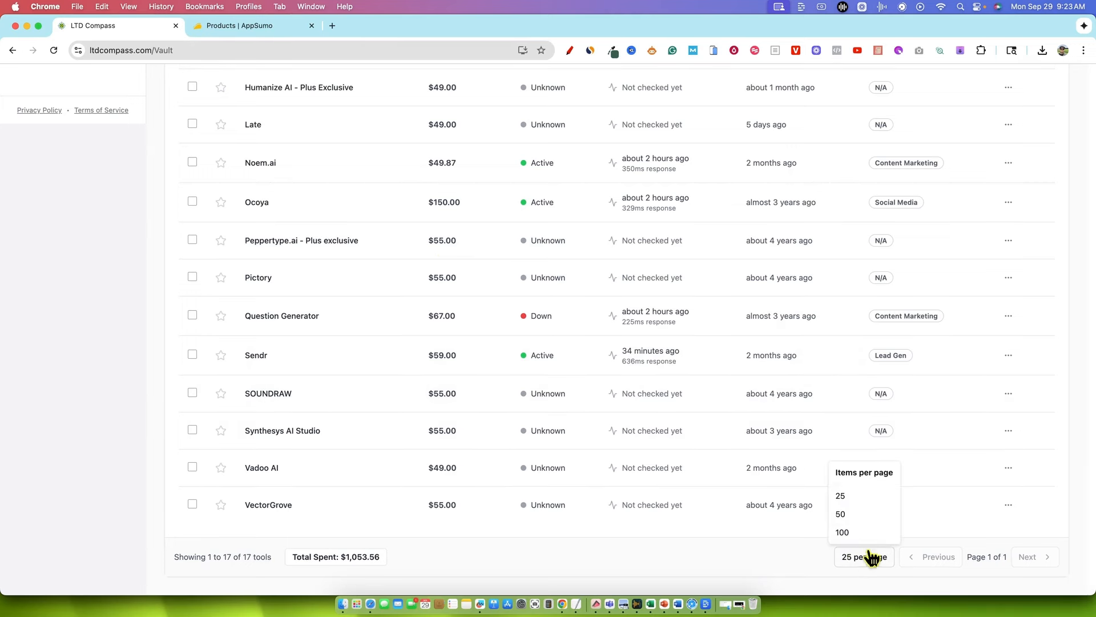
pyautogui.click(841, 514)
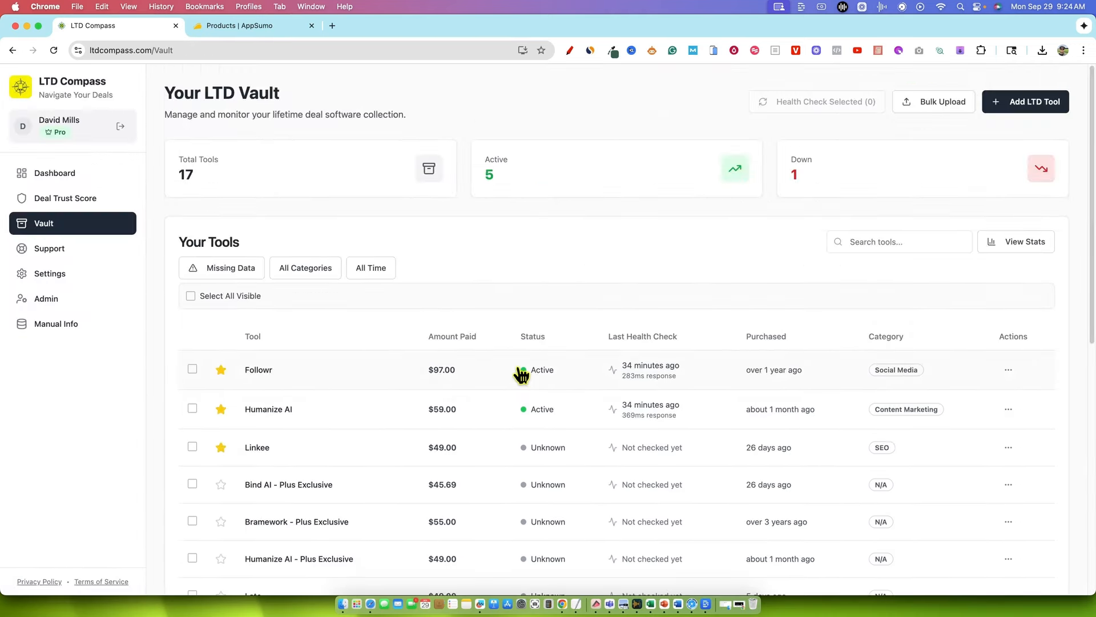
# Review the amounts paid and the categories of the imported tools throughout the Vault list
pyautogui.scroll(-10, 521, 374)
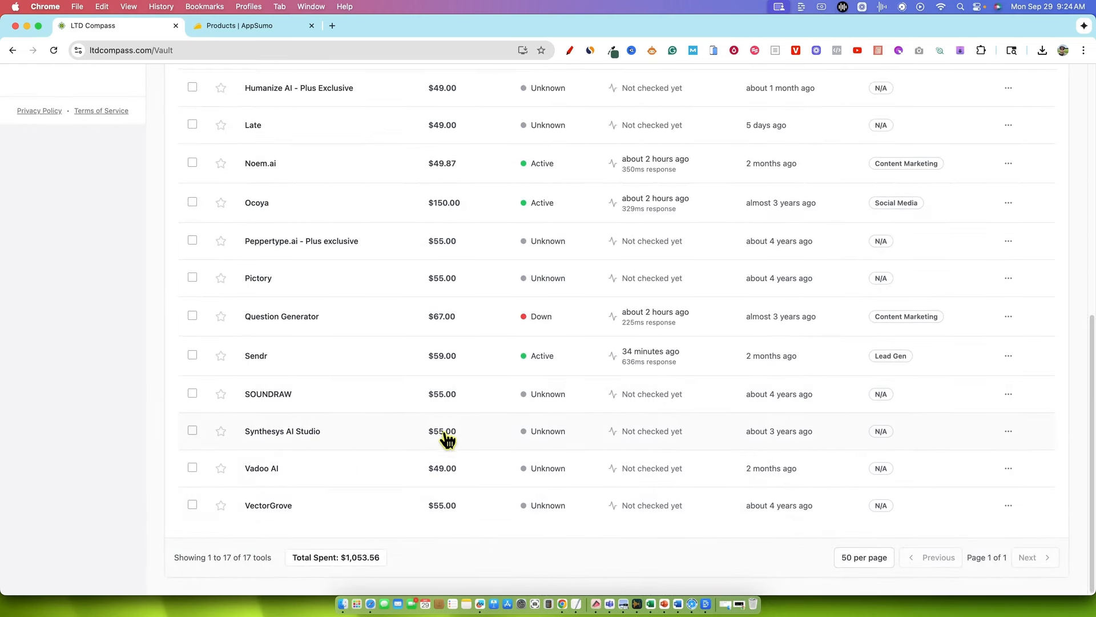
pyautogui.scroll(4, 448, 352)
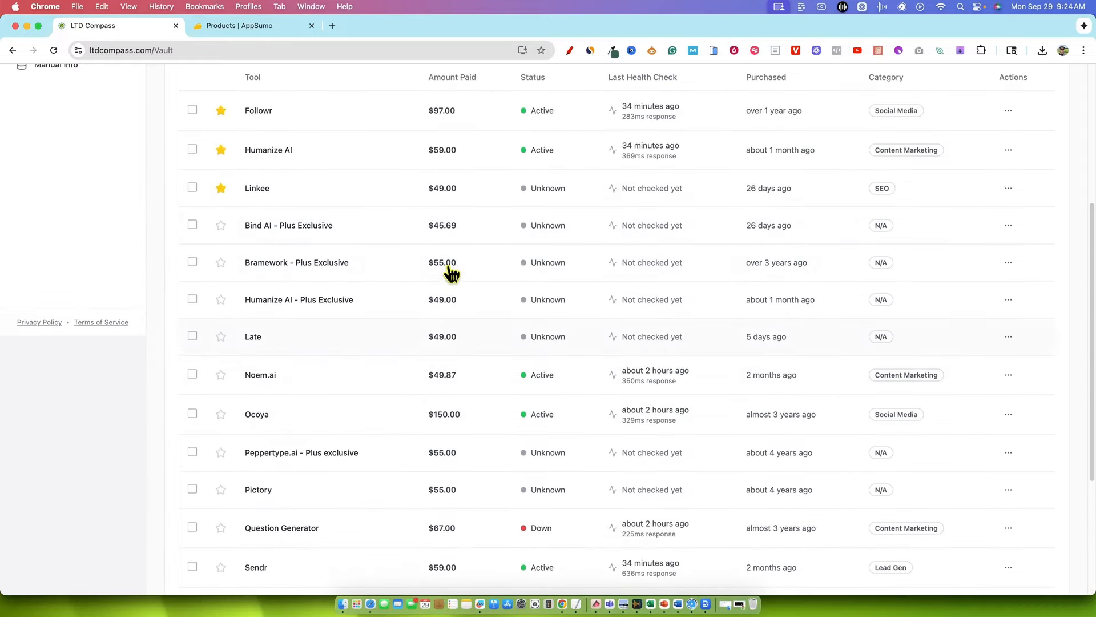
pyautogui.scroll(5, 455, 349)
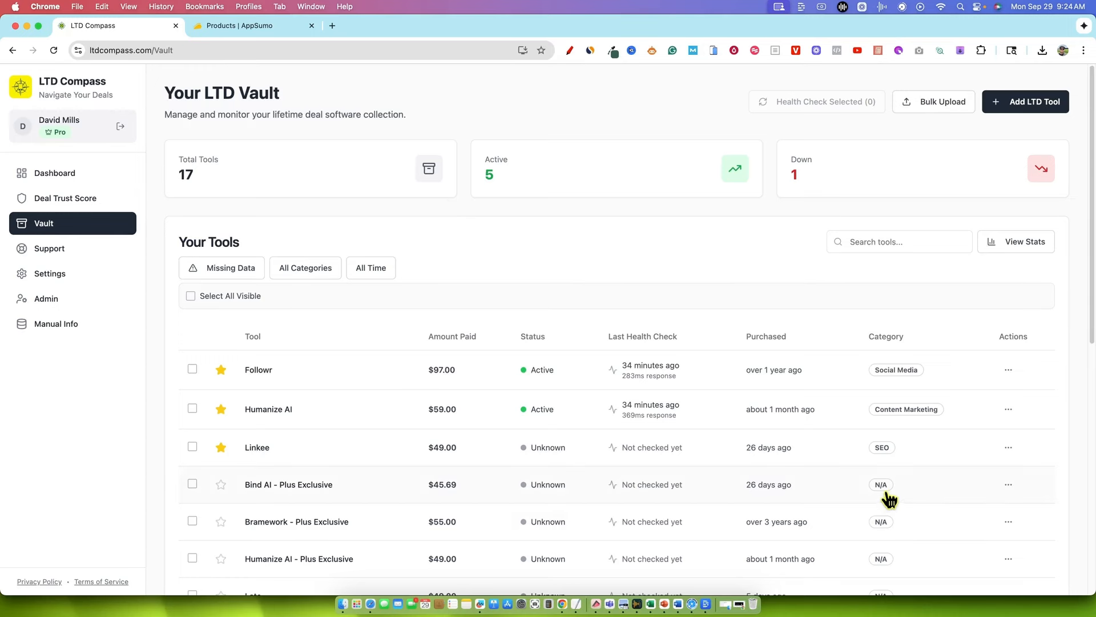
pyautogui.scroll(-1, 887, 548)
pyautogui.scroll(-5, 887, 552)
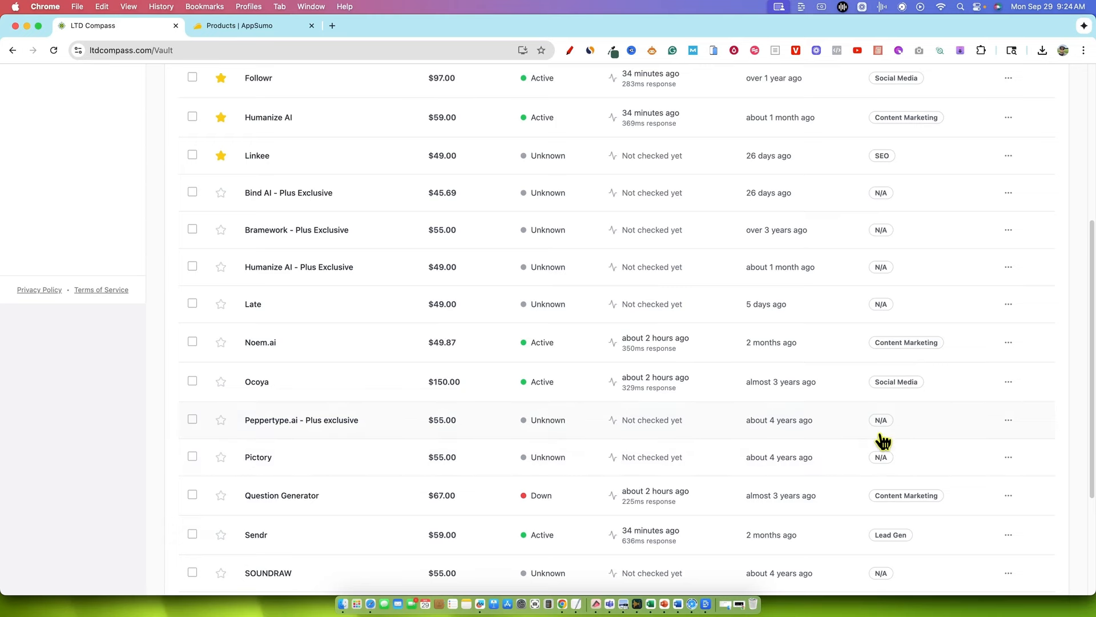
pyautogui.scroll(5, 881, 440)
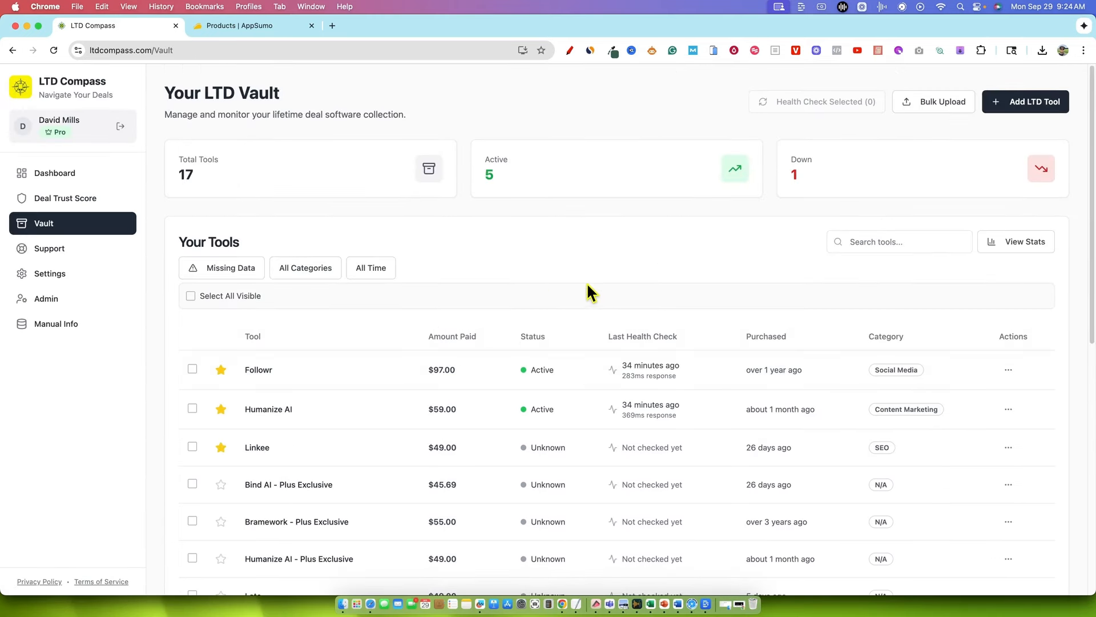
# Filter the Vault to tools with missing data and look through the remaining entries
pyautogui.click(237, 270)
pyautogui.scroll(-4, 479, 269)
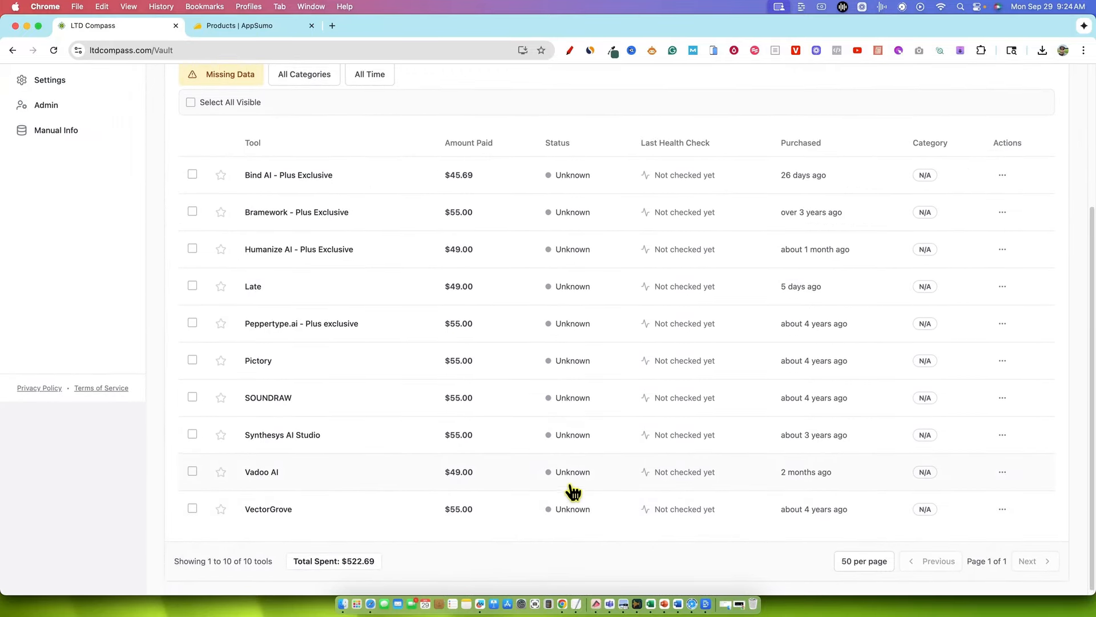
pyautogui.scroll(2, 571, 491)
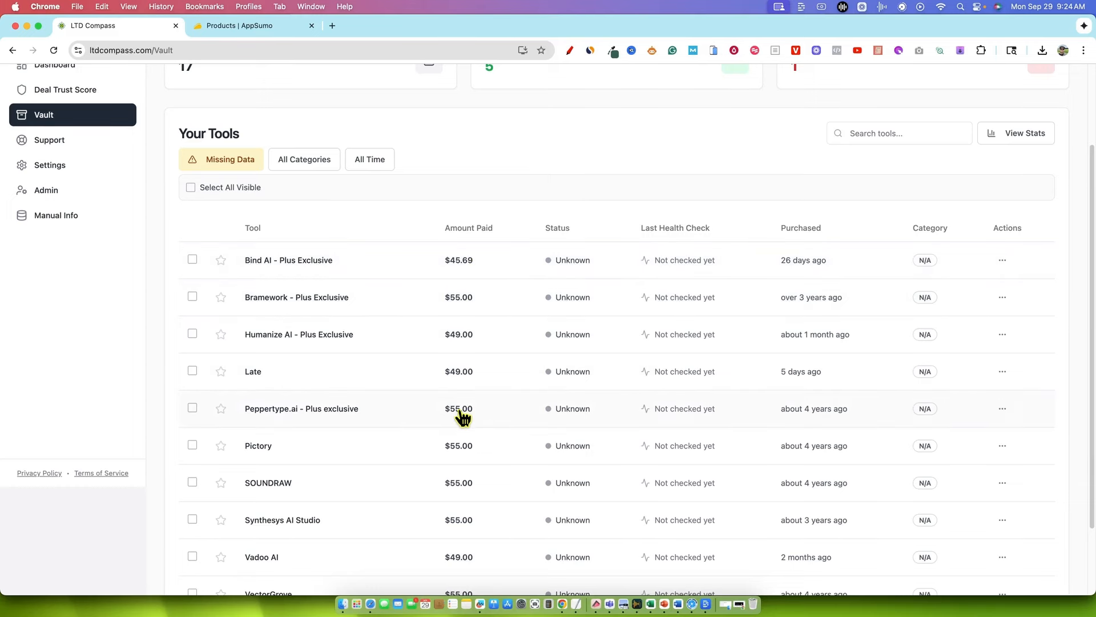
pyautogui.scroll(-3, 492, 448)
pyautogui.scroll(5, 494, 448)
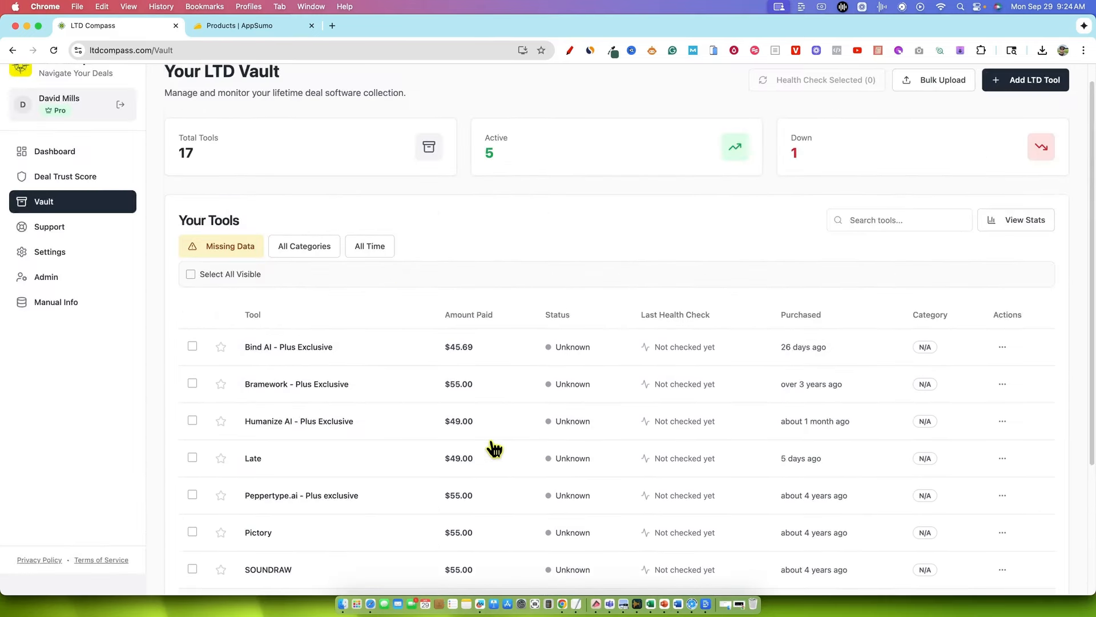
pyautogui.scroll(-2, 490, 448)
# Open the Late tool's entry and examine its import note, purchase date, amount paid and tier
pyautogui.click(318, 437)
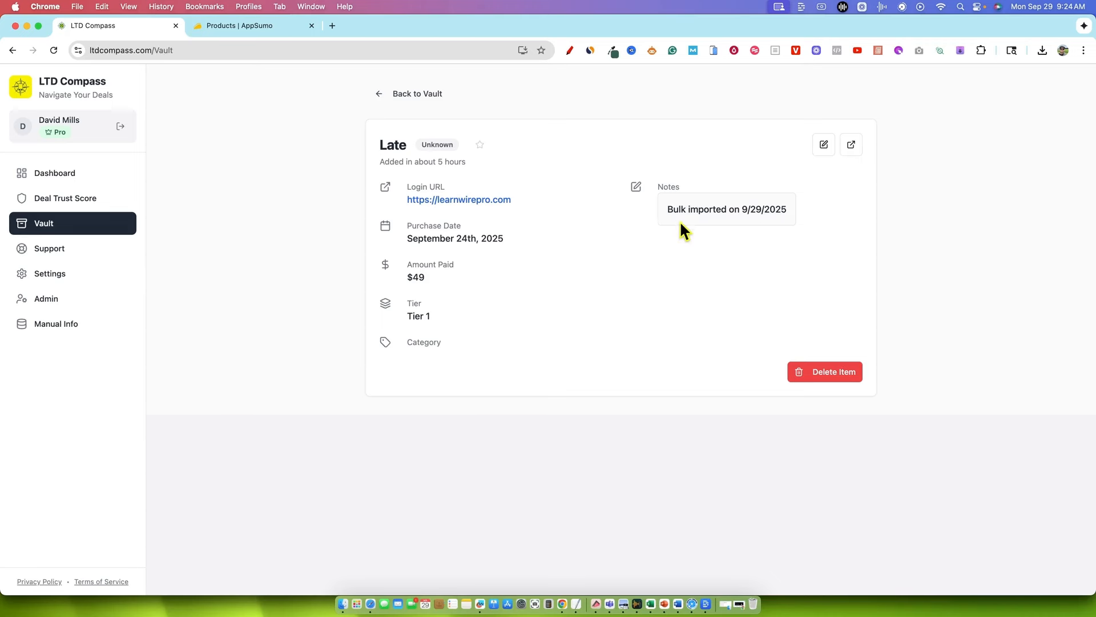
pyautogui.moveTo(788, 208); pyautogui.dragTo(735, 208)
pyautogui.moveTo(665, 209); pyautogui.dragTo(785, 208)
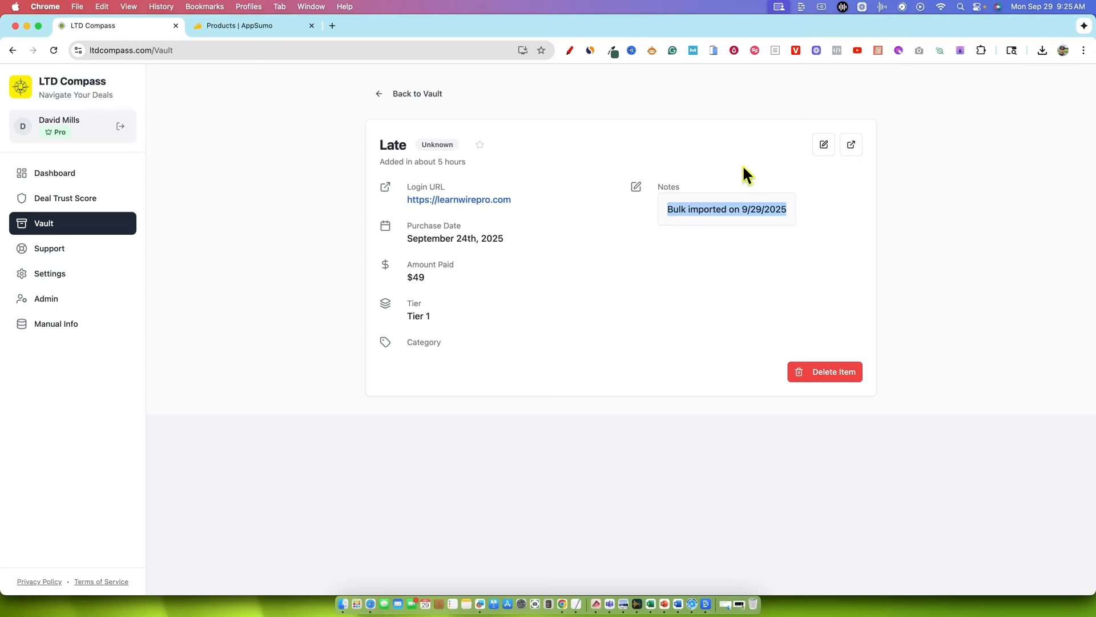
pyautogui.click(750, 248)
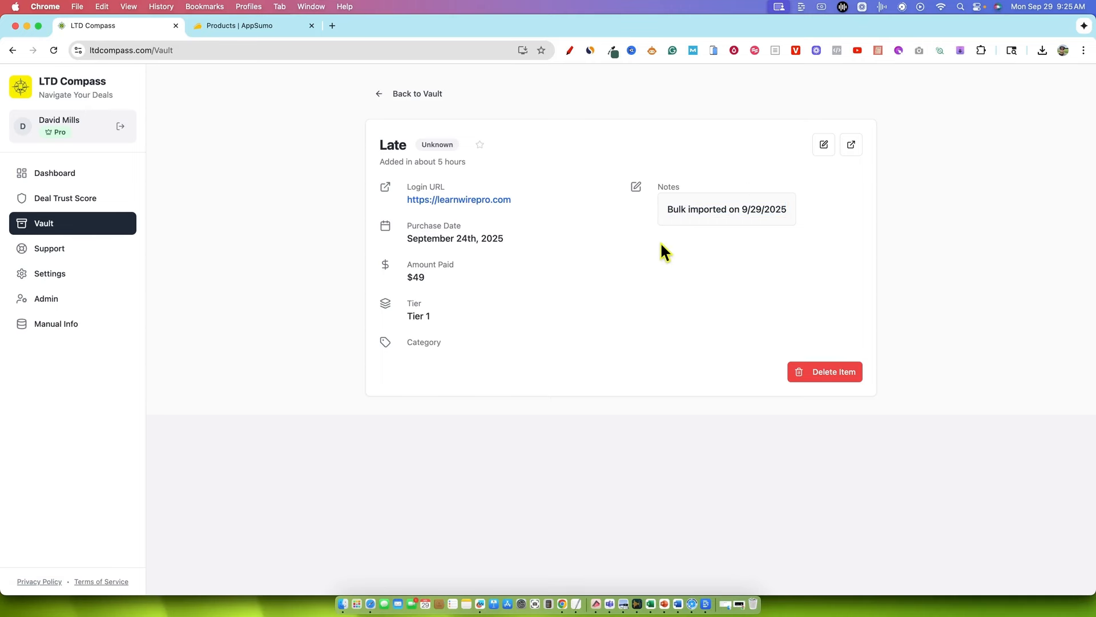
pyautogui.moveTo(406, 239); pyautogui.dragTo(501, 240)
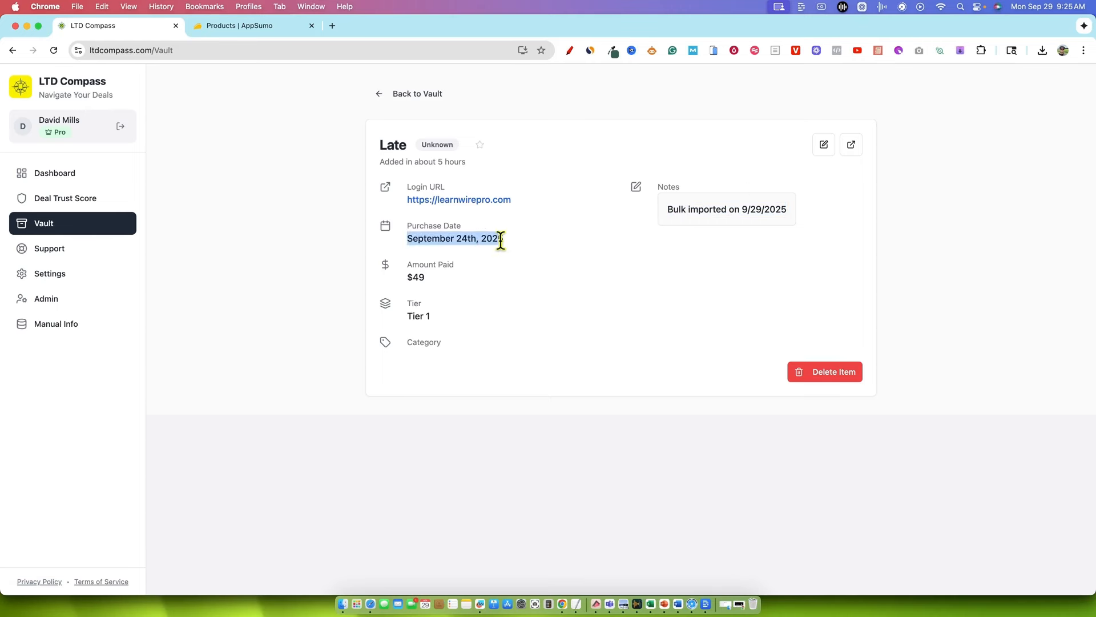
pyautogui.click(573, 282)
pyautogui.moveTo(419, 266); pyautogui.dragTo(447, 279)
pyautogui.click(458, 320)
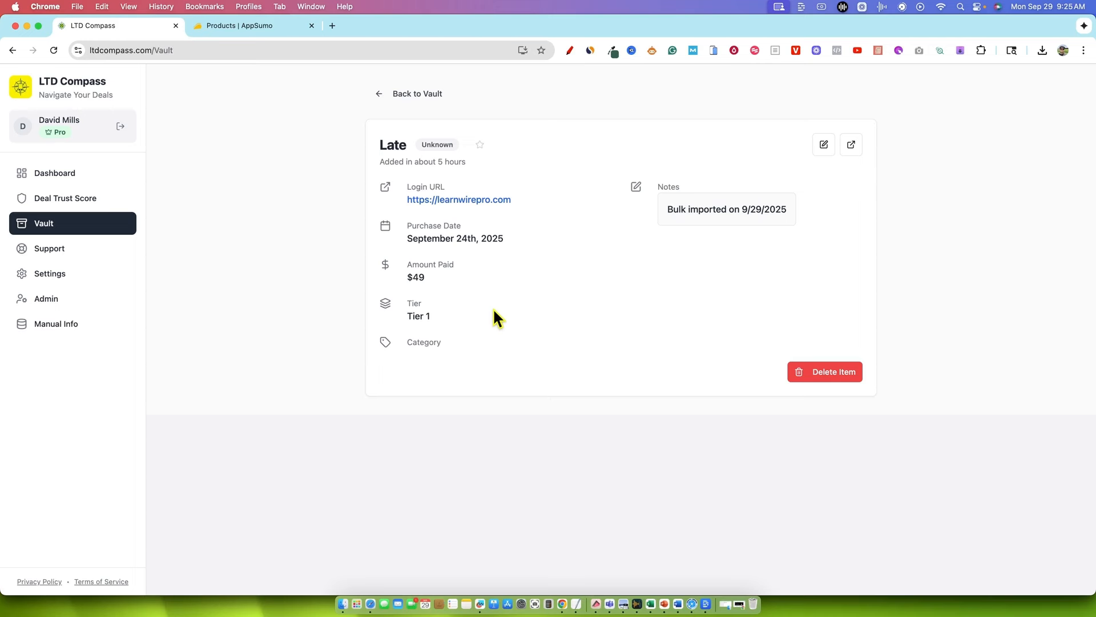
pyautogui.moveTo(406, 316); pyautogui.dragTo(448, 324)
pyautogui.click(538, 355)
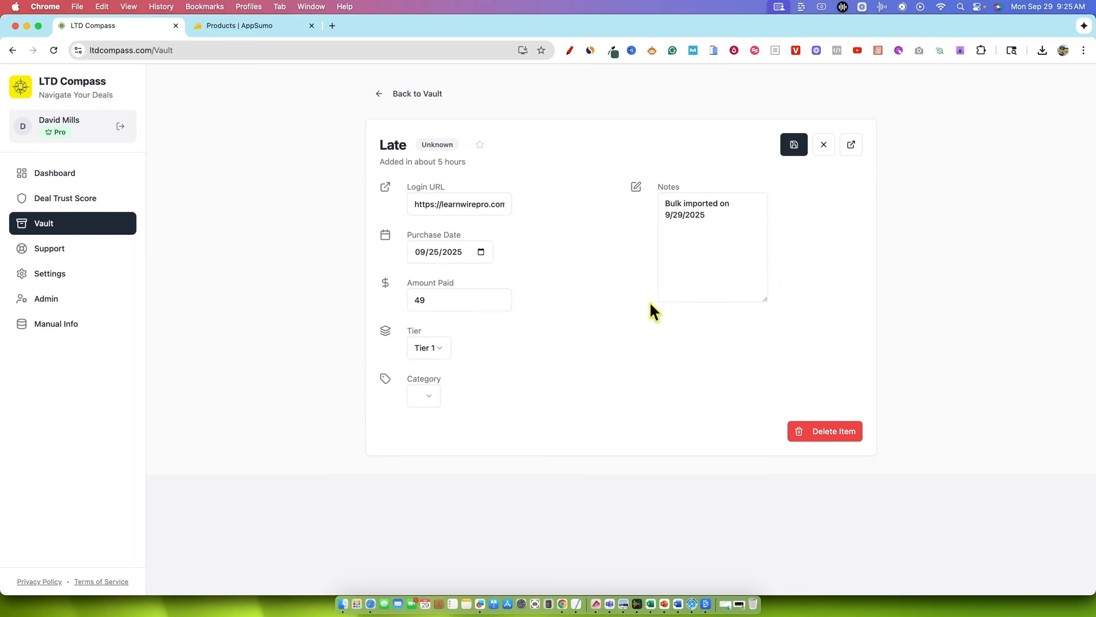
# Open the Late entry for editing and look over its purchase date calendar and category options without changing them
pyautogui.click(670, 255)
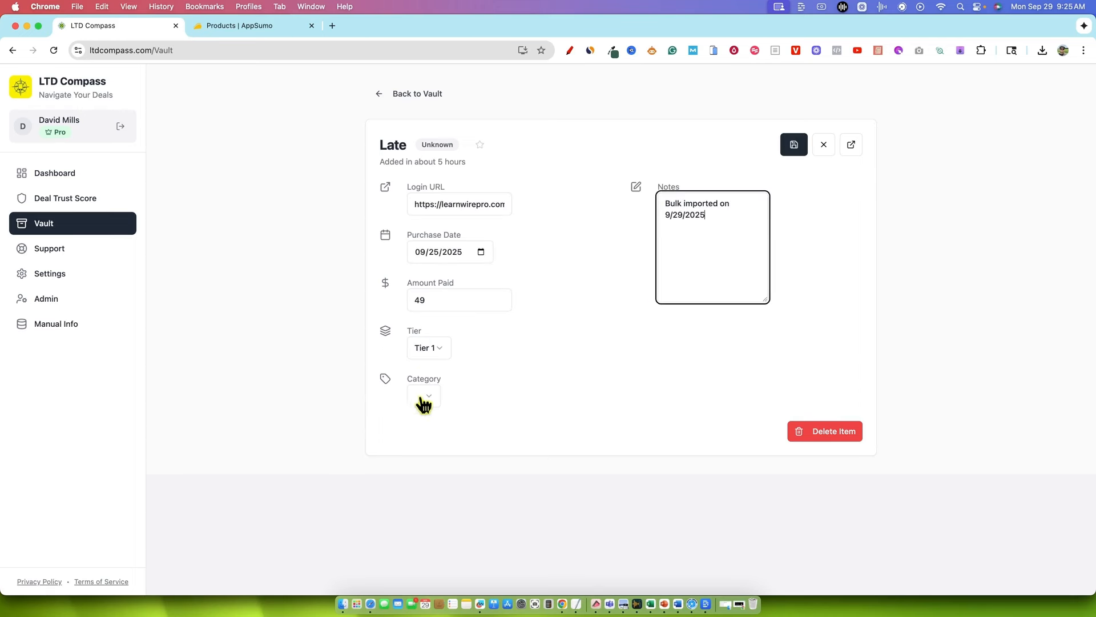
pyautogui.click(481, 251)
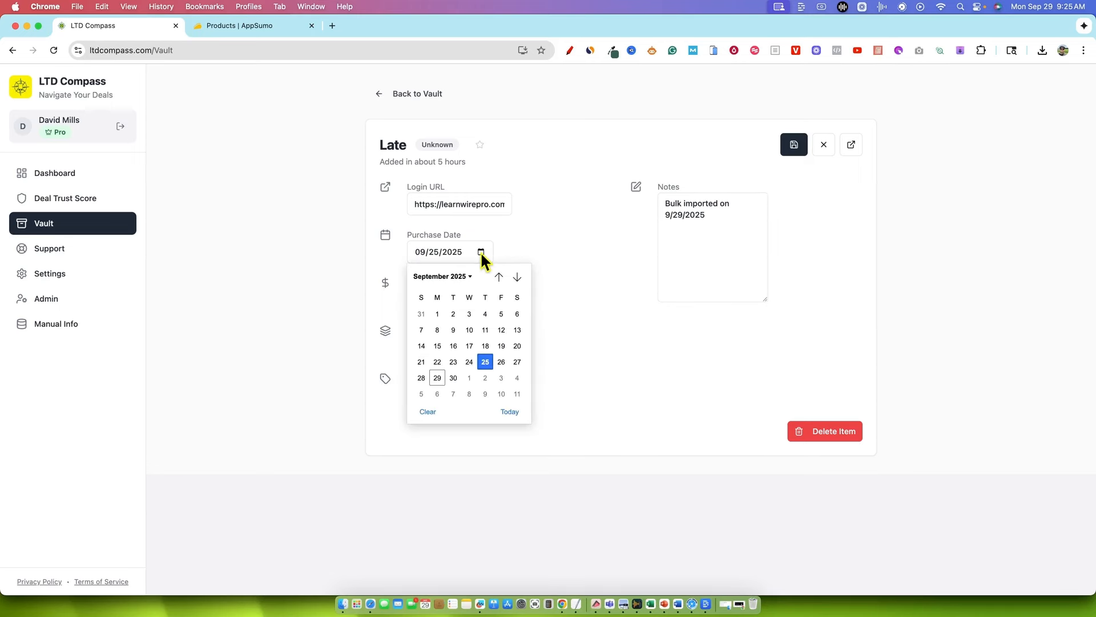
pyautogui.click(515, 243)
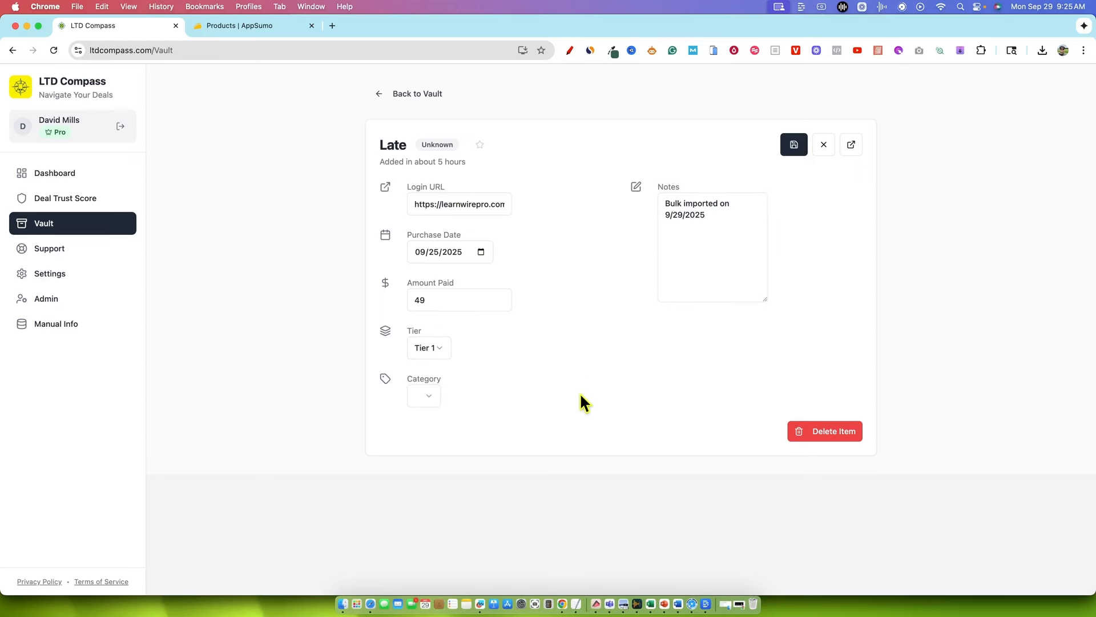
pyautogui.click(429, 396)
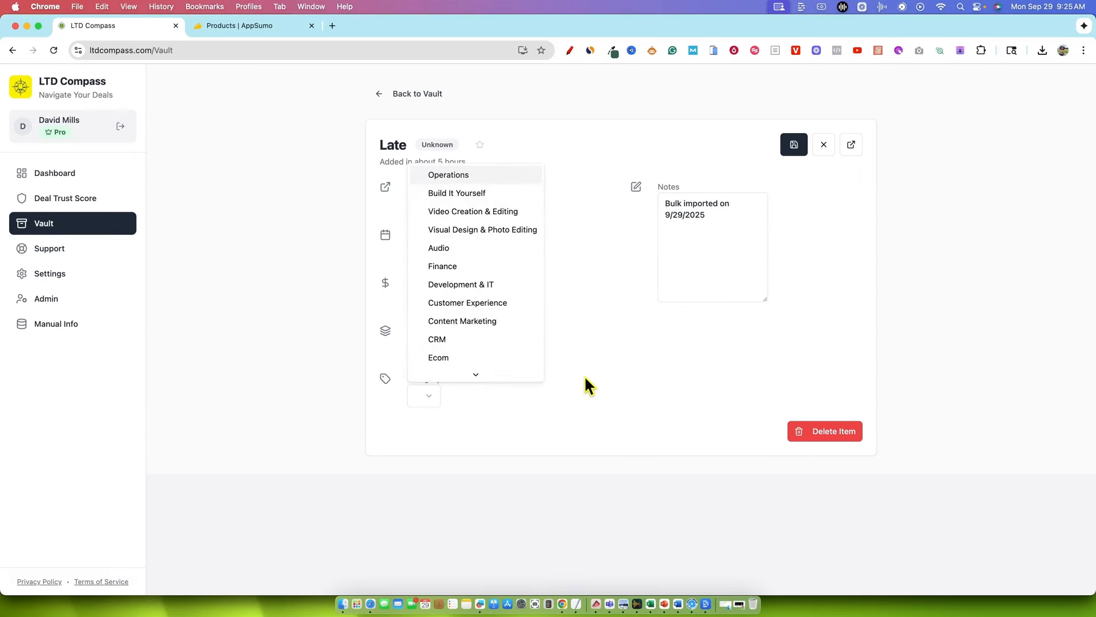
pyautogui.scroll(-5, 507, 371)
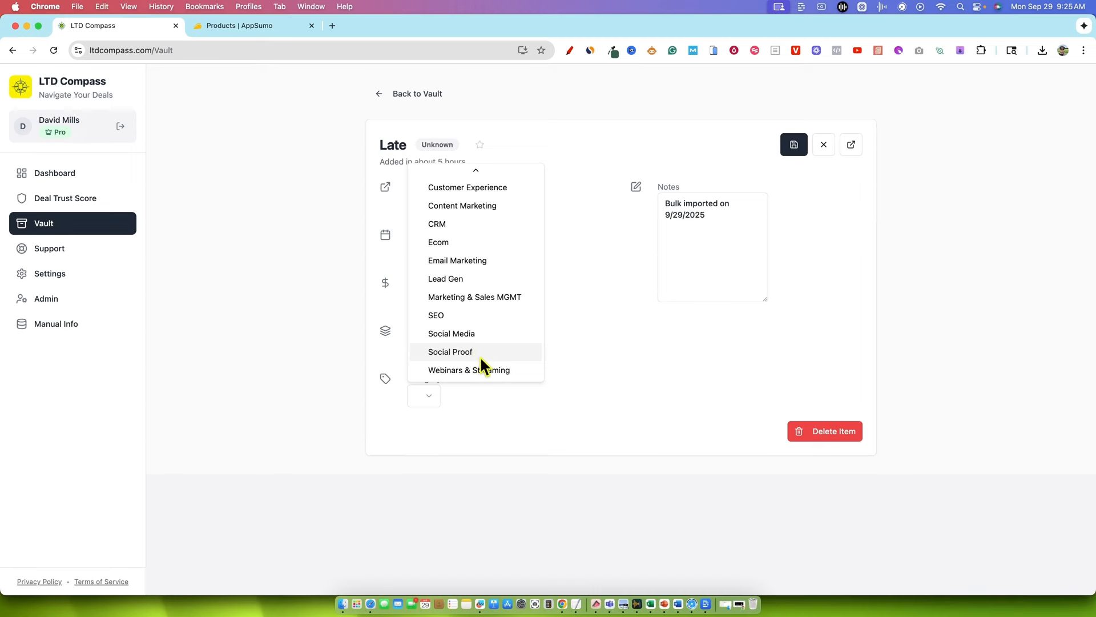
pyautogui.click(606, 409)
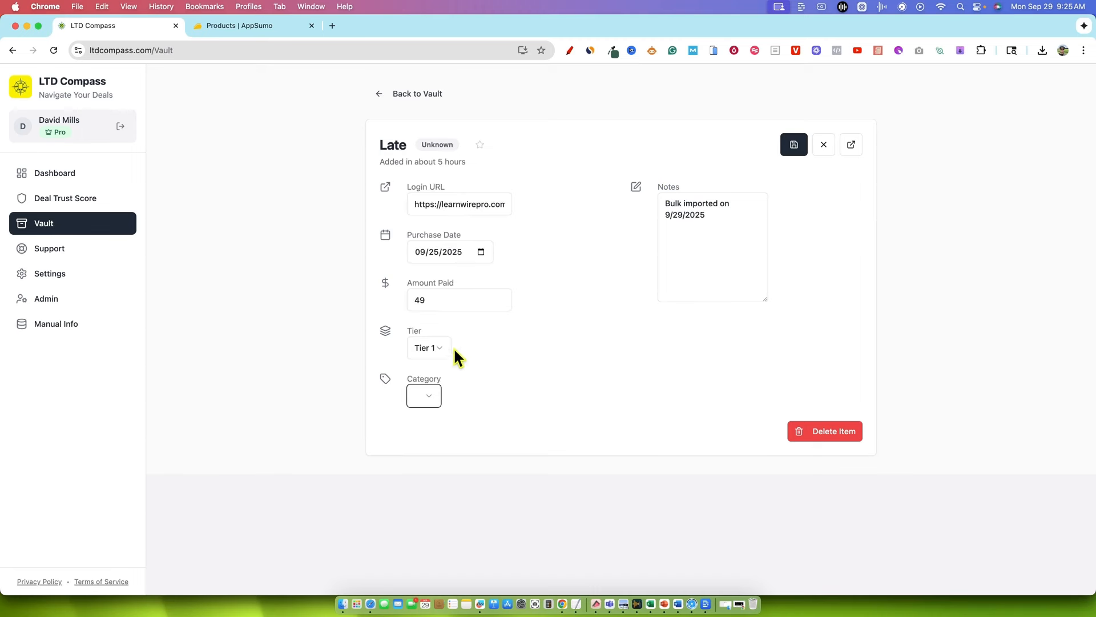
# Set the Late tool's category to Social Media and save the entry
pyautogui.click(426, 397)
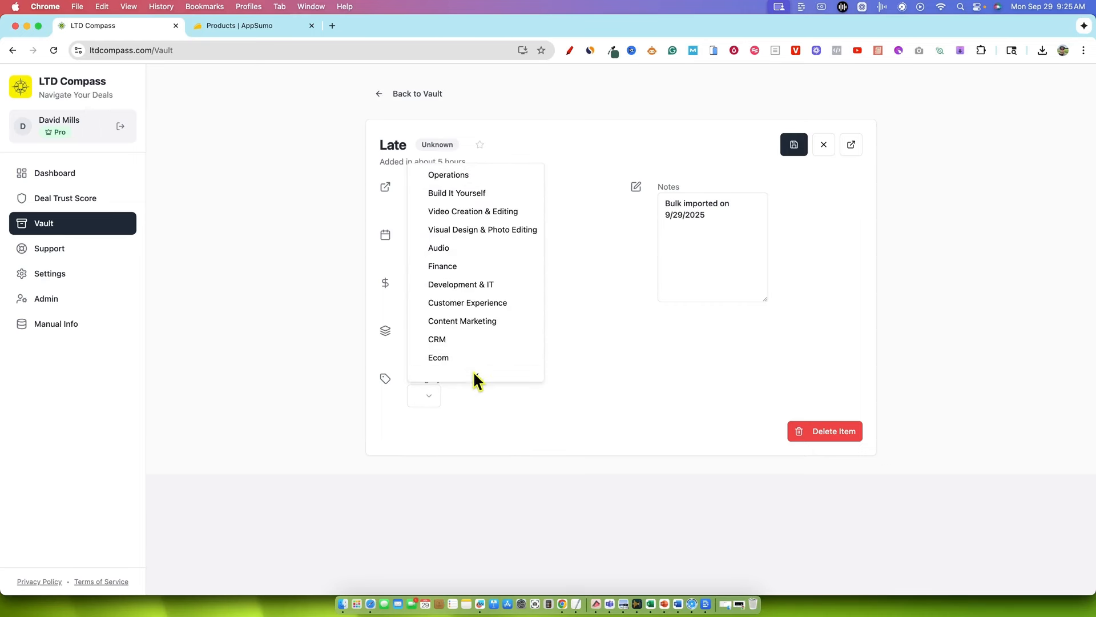
pyautogui.moveTo(474, 374)
pyautogui.click(463, 334)
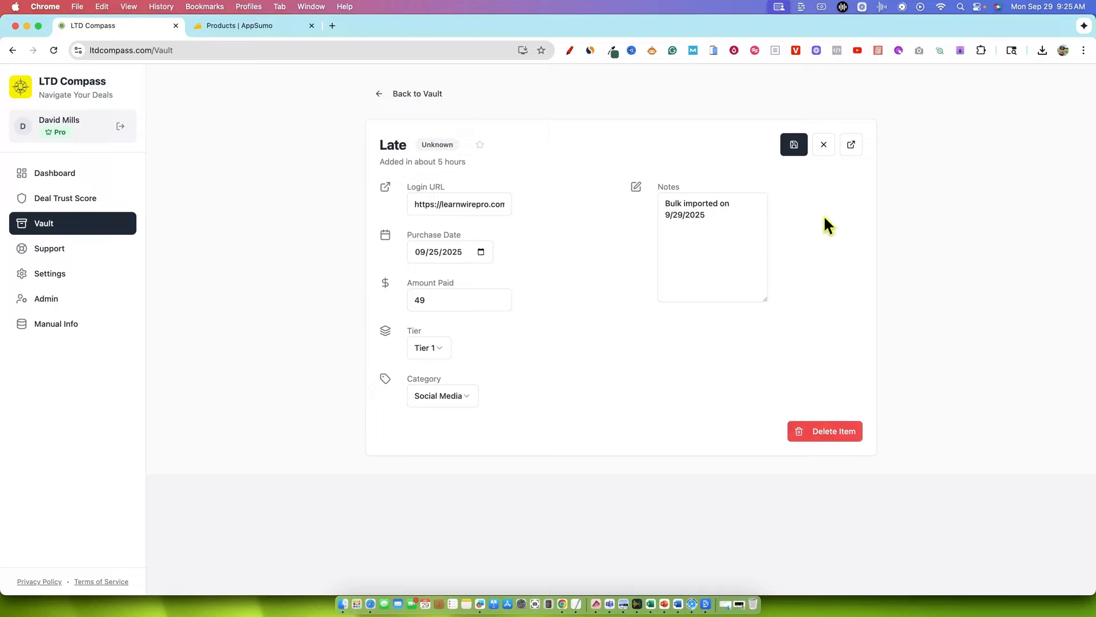
pyautogui.click(794, 146)
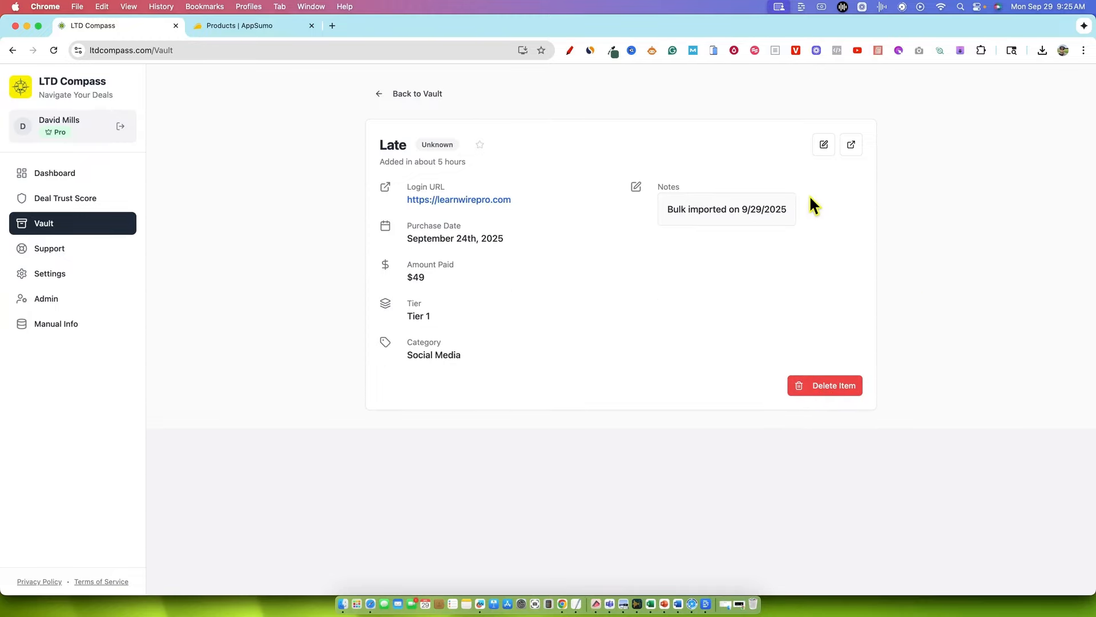
# Return to the Vault and filter the tool list by missing data again to review which entries still need details
pyautogui.click(434, 95)
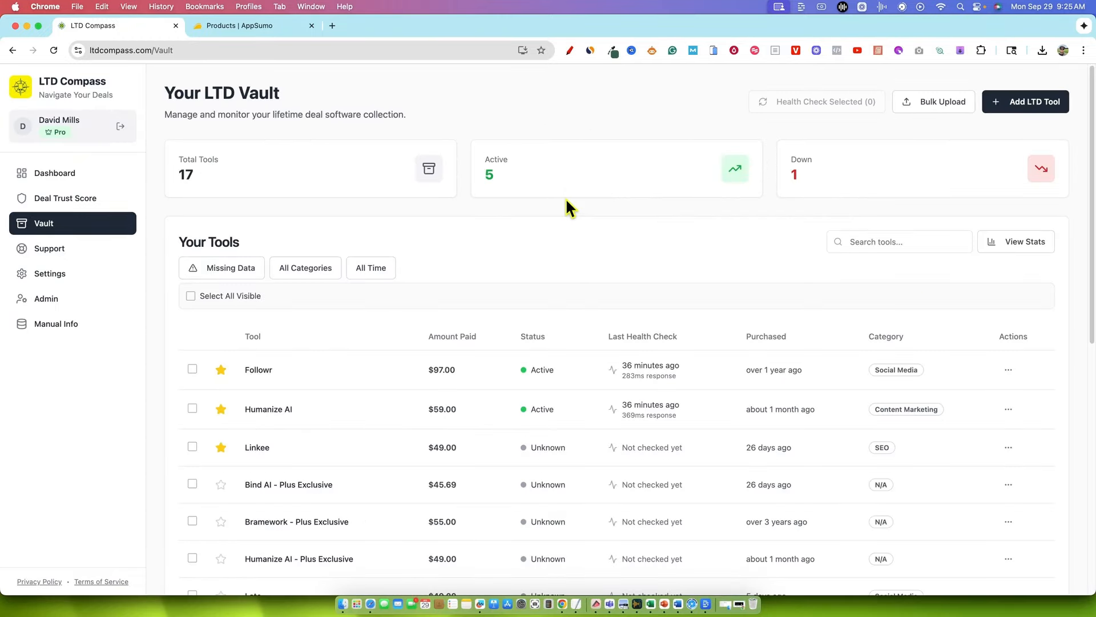
pyautogui.scroll(-10, 369, 416)
pyautogui.scroll(10, 335, 436)
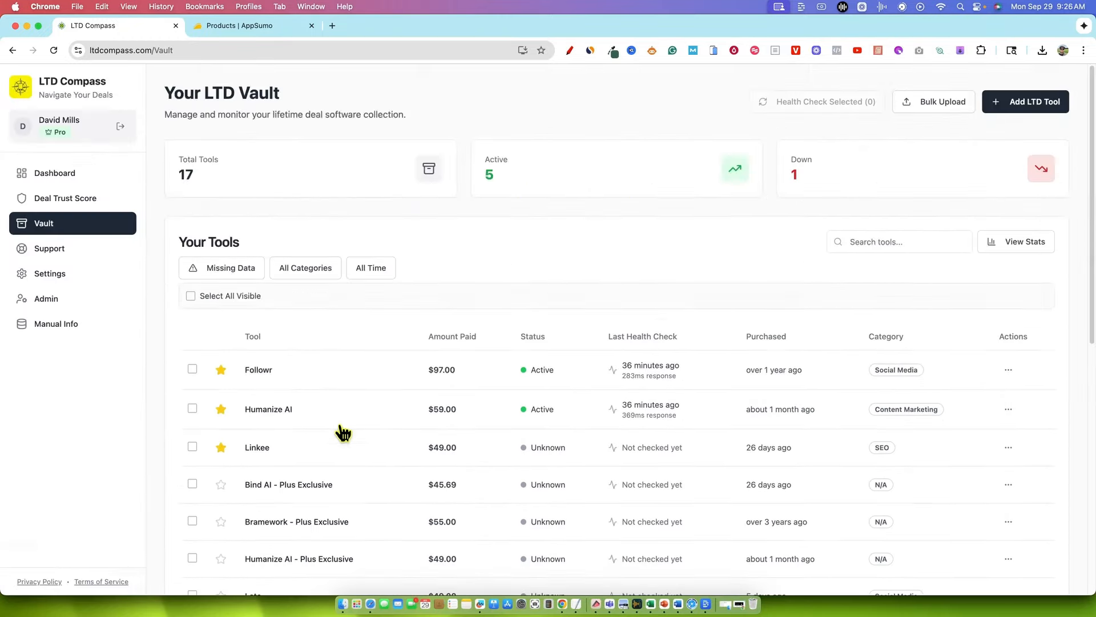
pyautogui.click(246, 274)
pyautogui.scroll(-2, 457, 340)
pyautogui.scroll(-2, 314, 406)
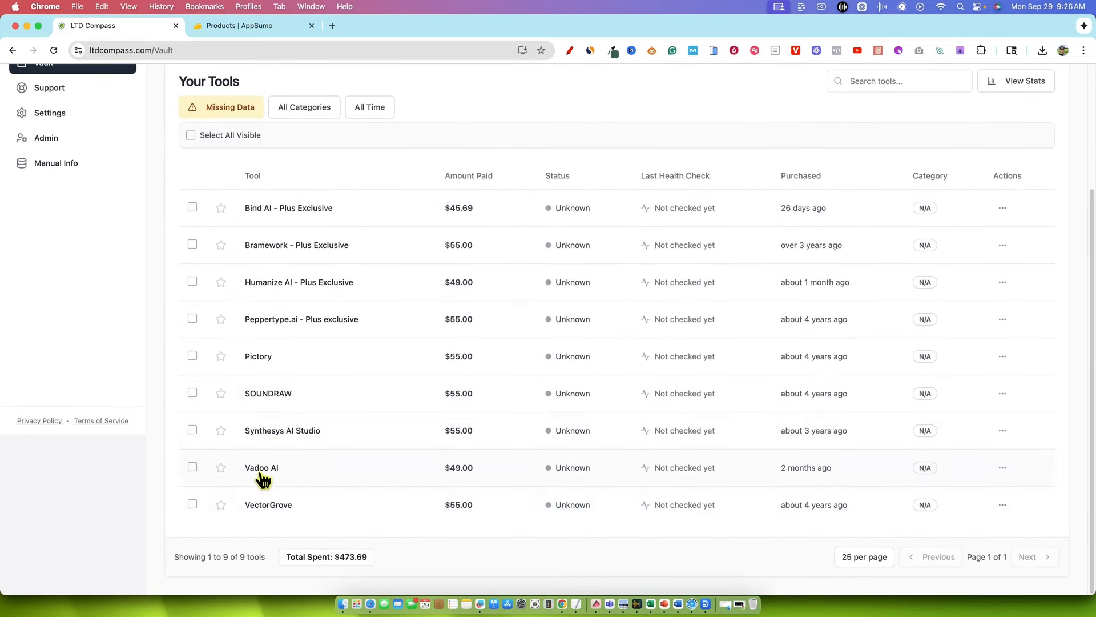
pyautogui.scroll(1, 276, 222)
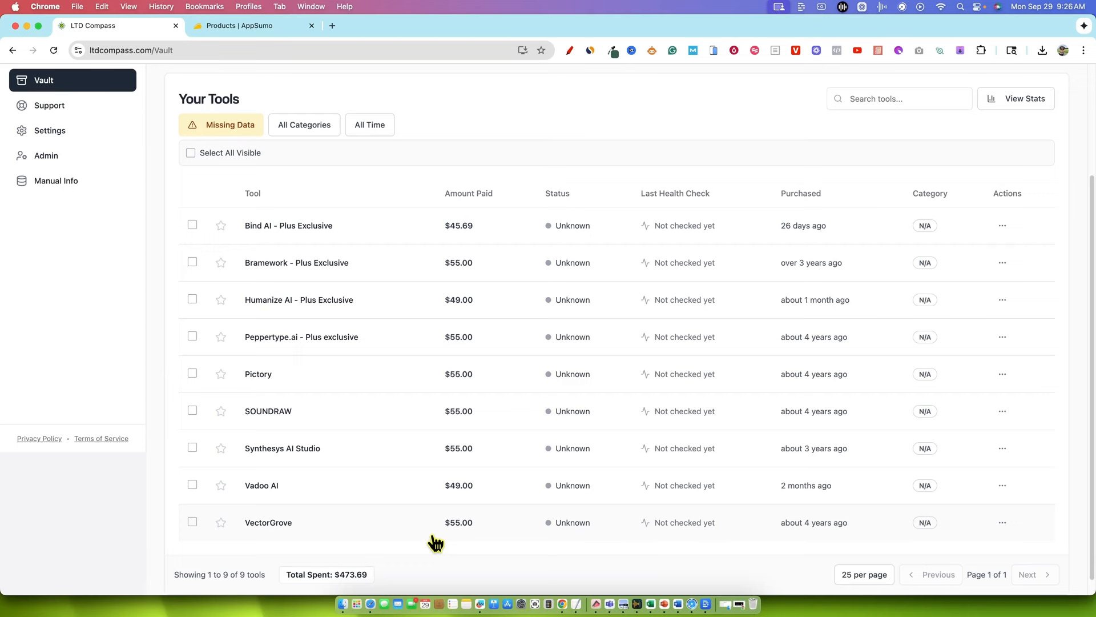
# Open the Pictory entry and examine its tier, purchase date and amount paid
pyautogui.click(260, 376)
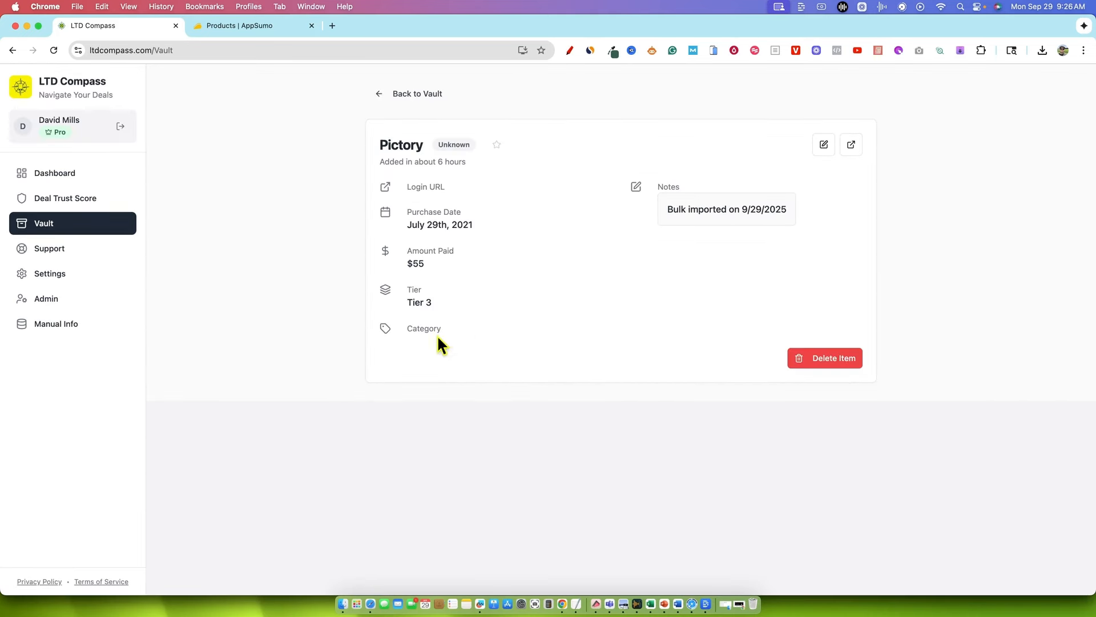
pyautogui.moveTo(438, 303); pyautogui.dragTo(390, 303)
pyautogui.moveTo(476, 228); pyautogui.dragTo(407, 230)
pyautogui.moveTo(440, 267); pyautogui.dragTo(404, 251)
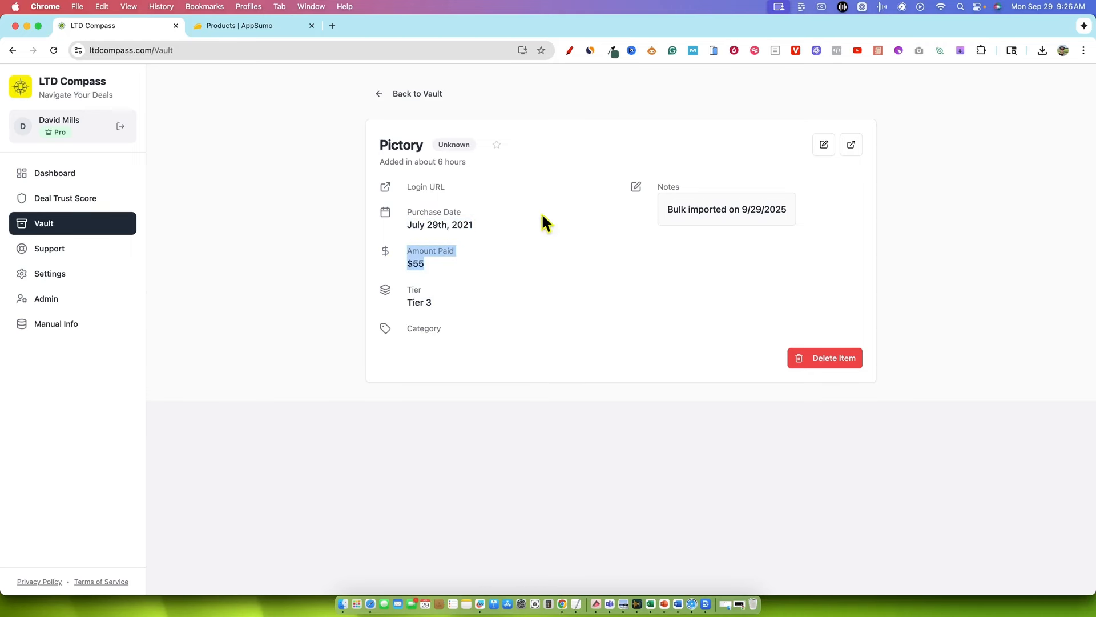
# Edit the Pictory entry to set its category to Video Creation & Editing and save it
pyautogui.click(431, 329)
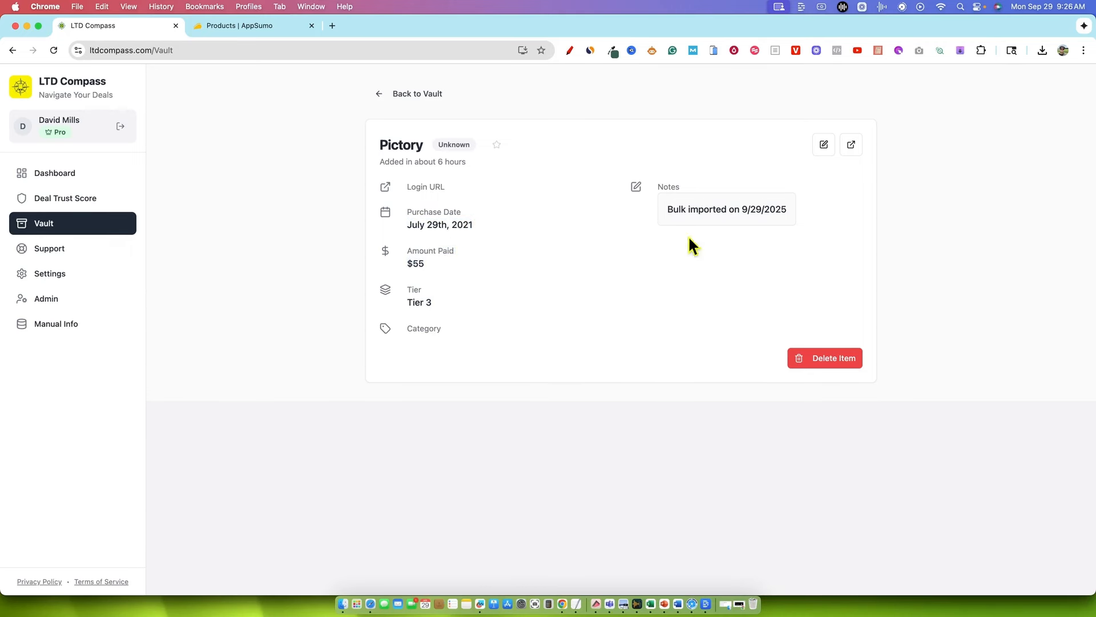
pyautogui.click(817, 153)
pyautogui.click(437, 399)
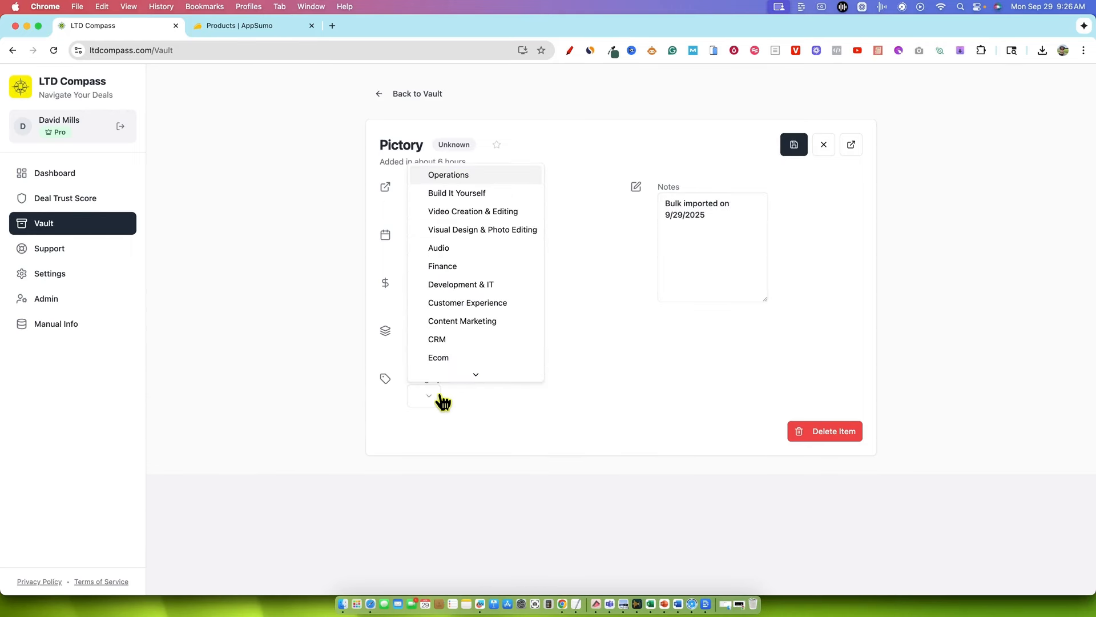
pyautogui.scroll(-3, 454, 371)
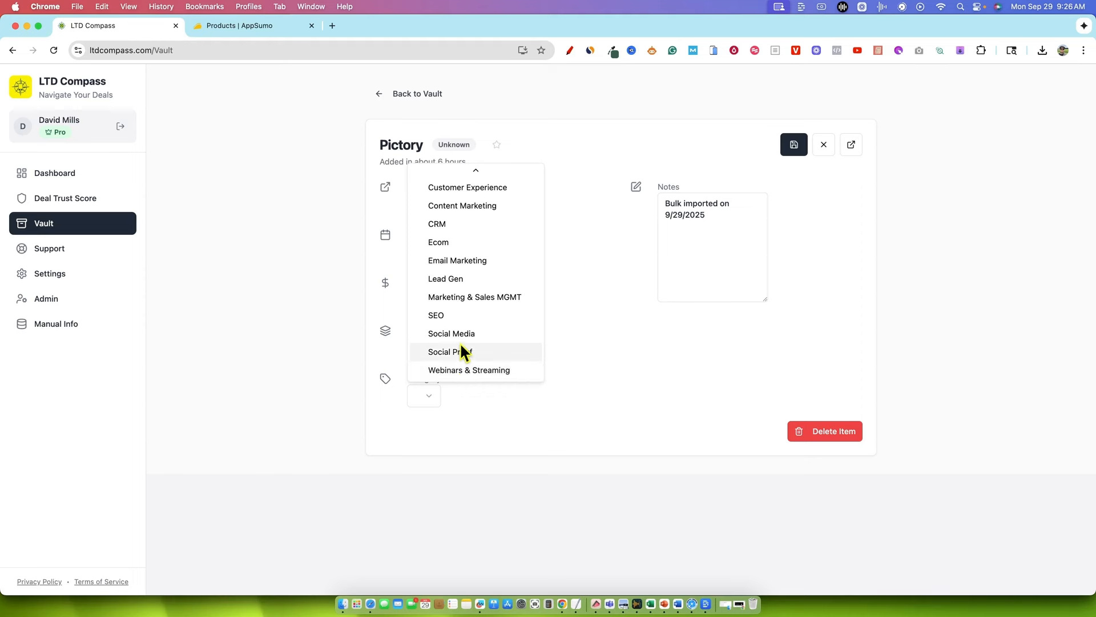
pyautogui.scroll(3, 468, 343)
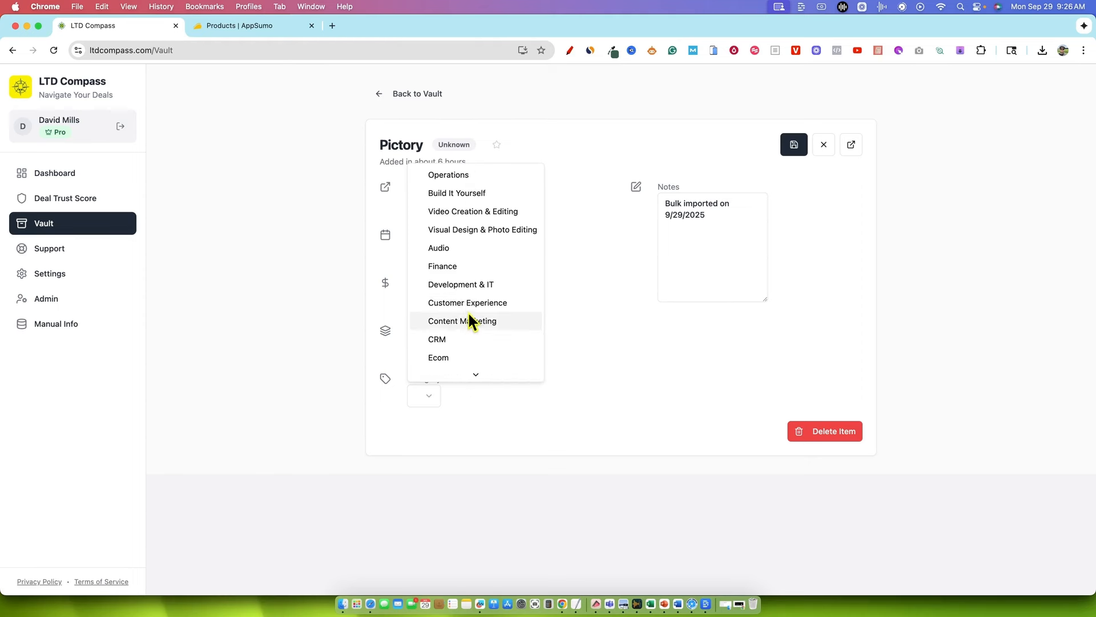
pyautogui.click(464, 212)
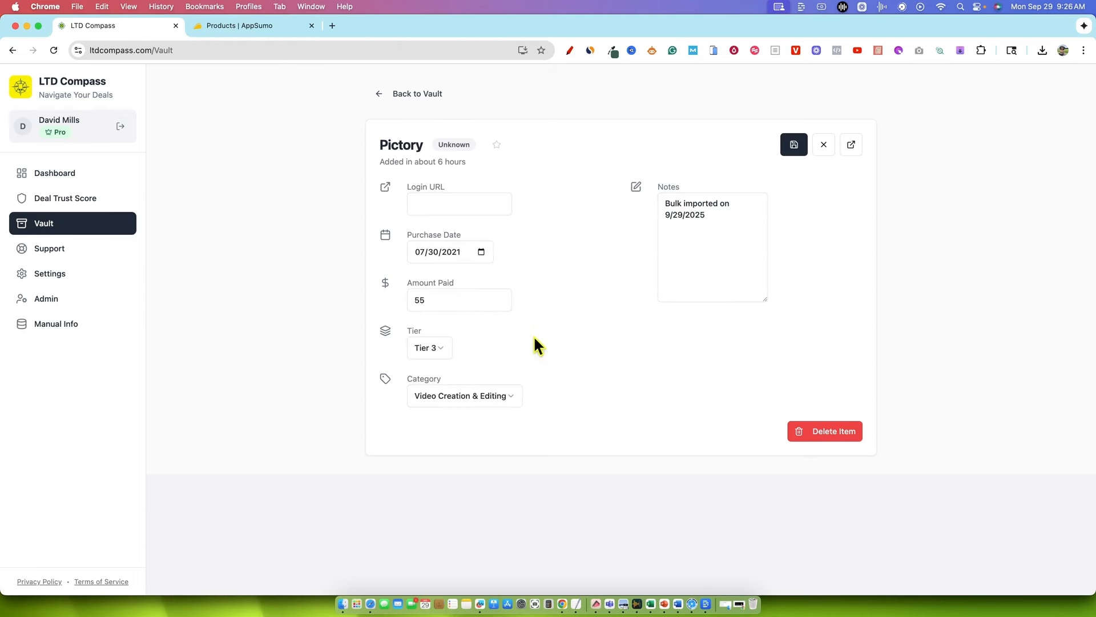
pyautogui.click(793, 146)
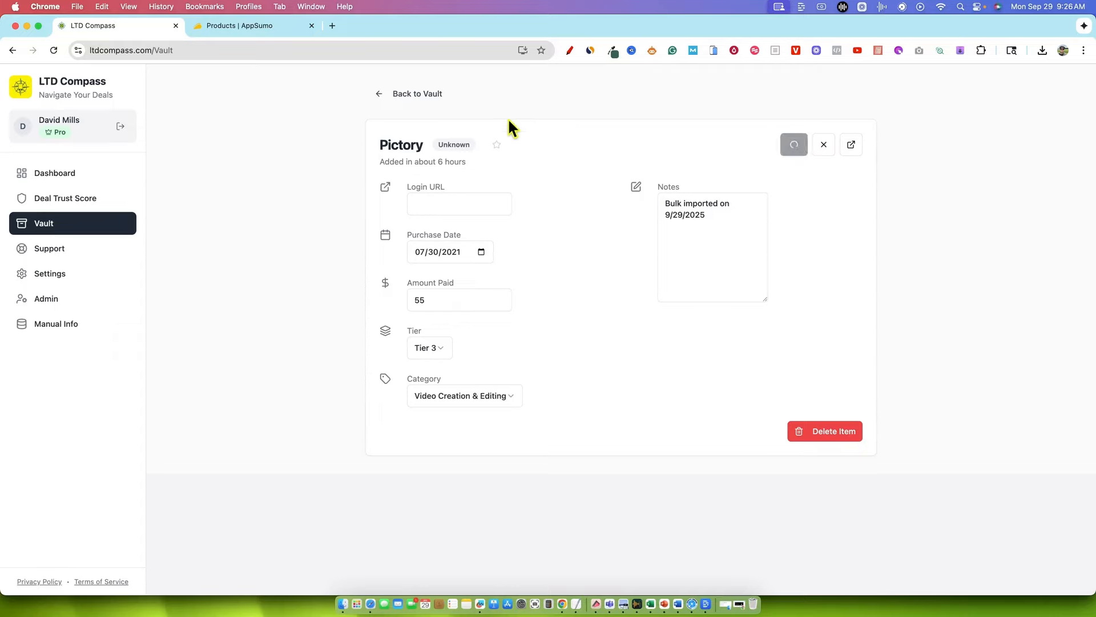
# Return to the Vault, check the missing data filter and reopen the Pictory entry
pyautogui.click(431, 100)
pyautogui.click(228, 268)
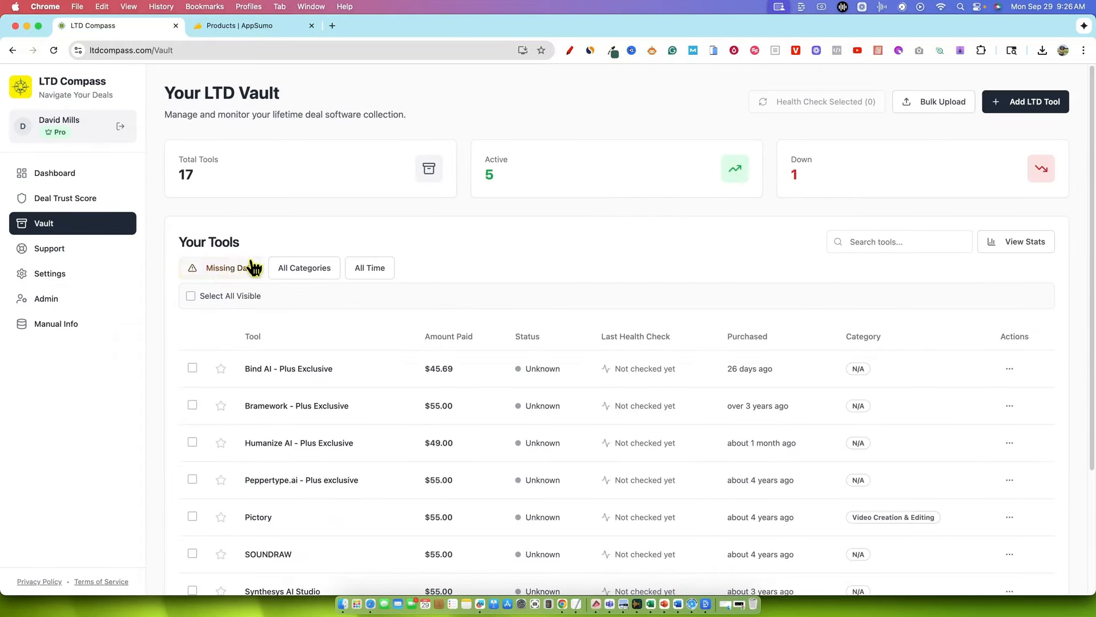
pyautogui.scroll(-2, 366, 354)
pyautogui.click(358, 372)
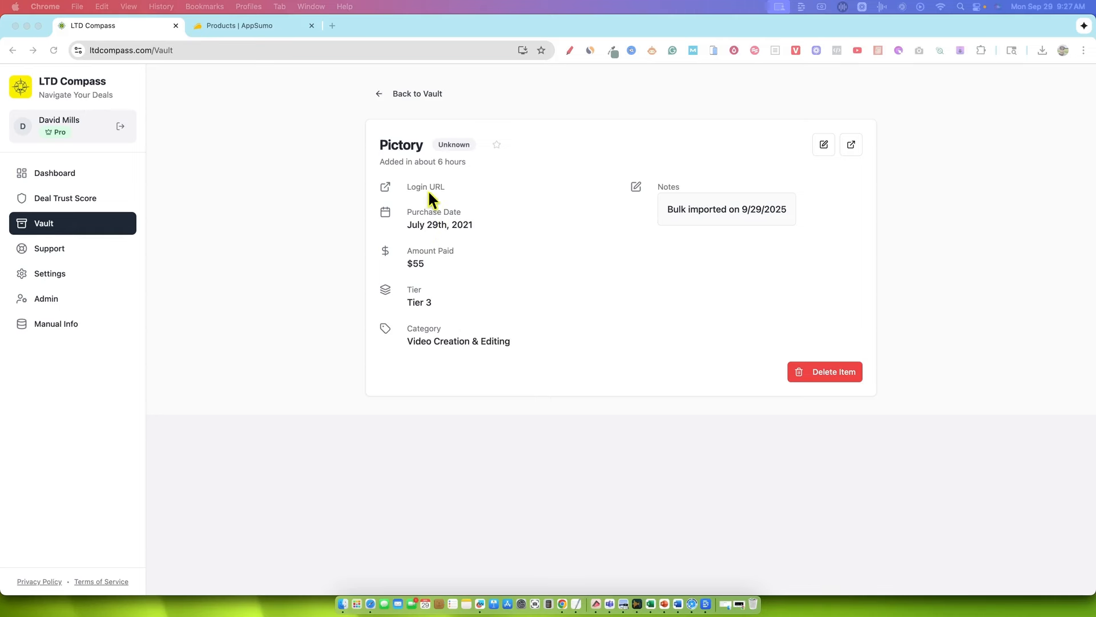
# Search the web for "pictory ai" in a new tab, open Pictory's login page and copy its address
pyautogui.click(333, 25)
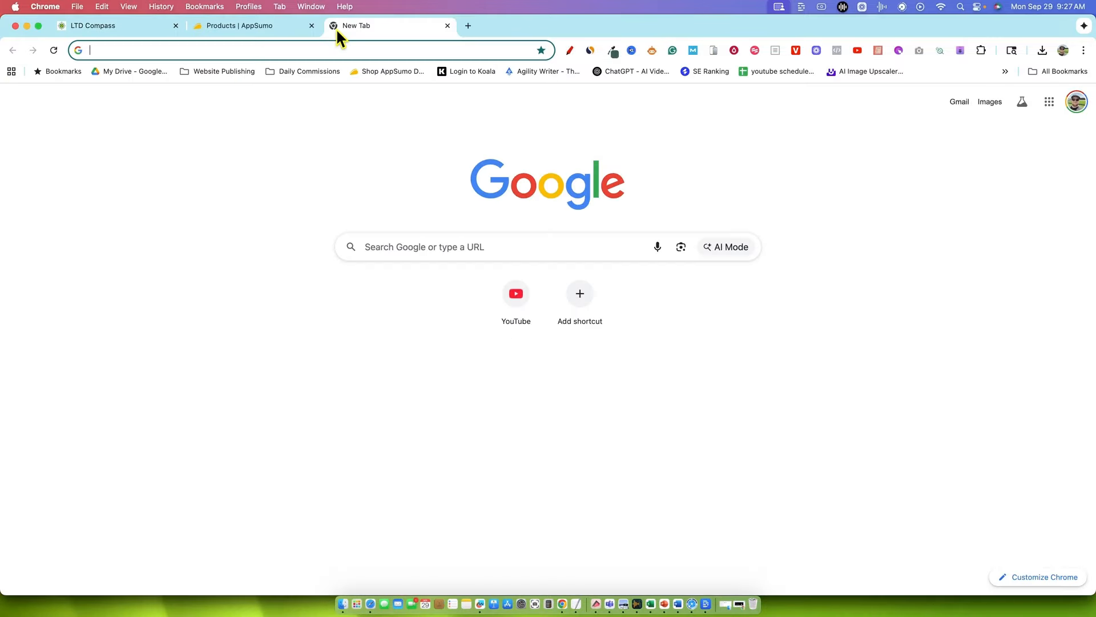
pyautogui.write('pictory ai')
pyautogui.press('Return')
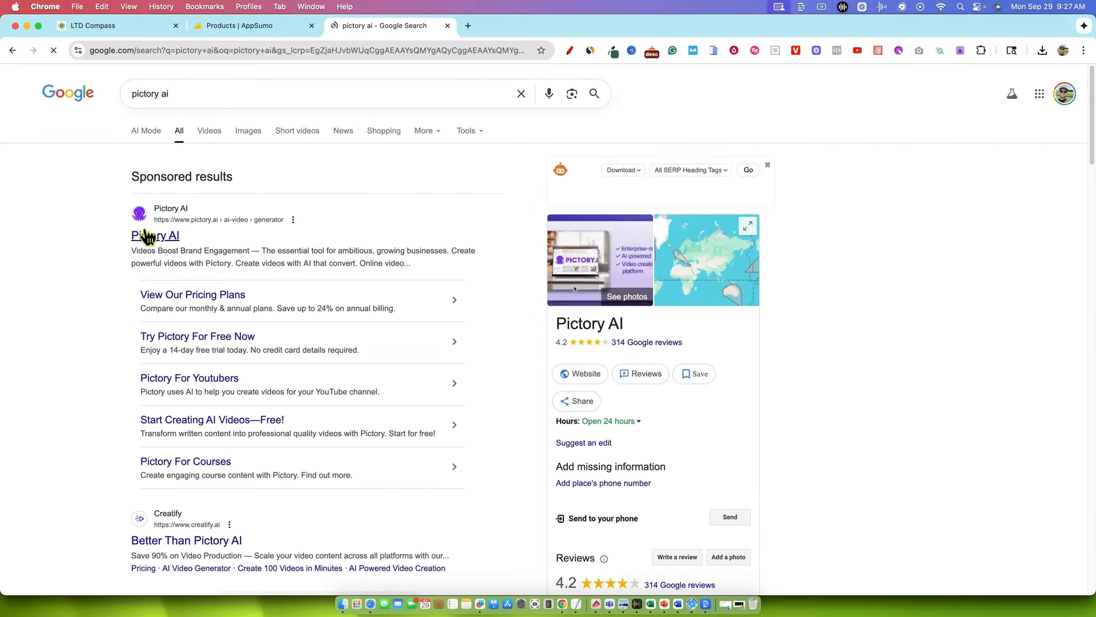
pyautogui.click(147, 240)
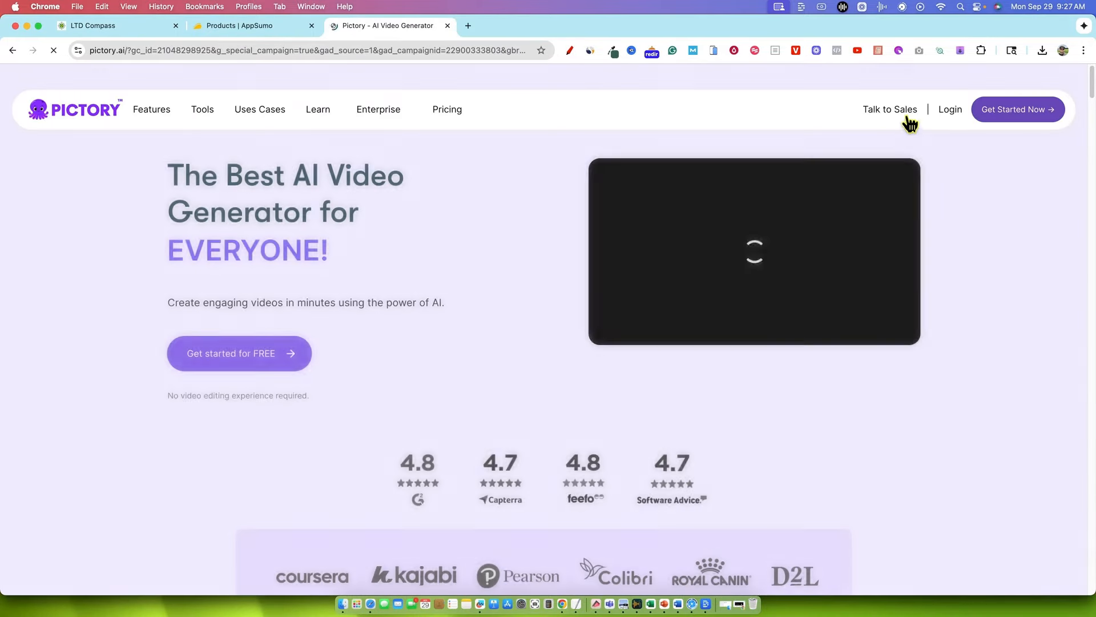
pyautogui.click(947, 110)
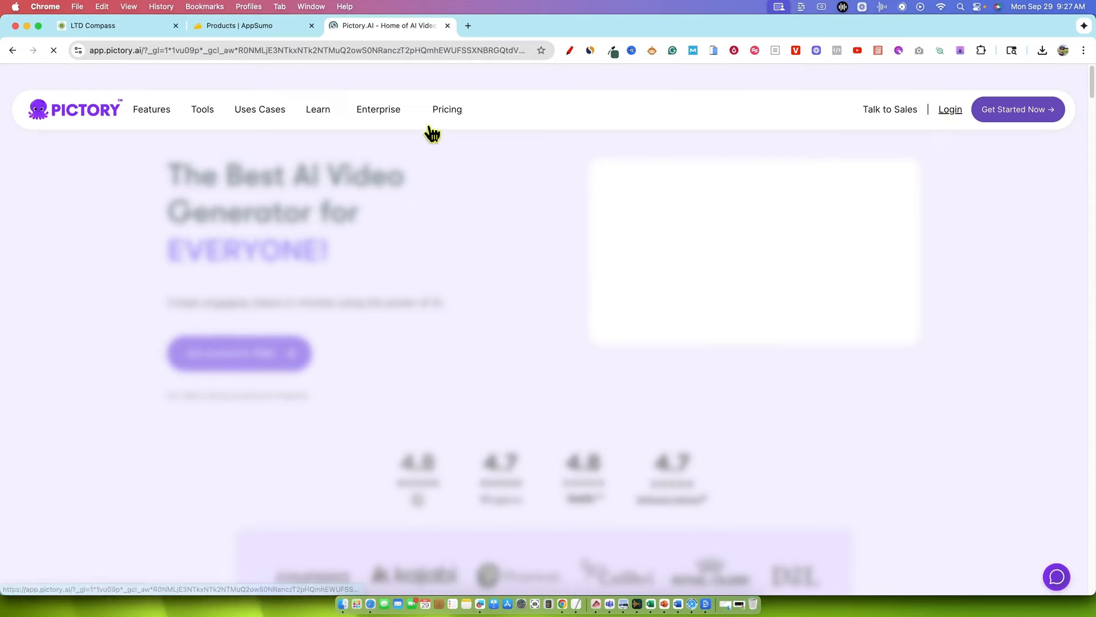
pyautogui.click(195, 52)
pyautogui.press('super+c')
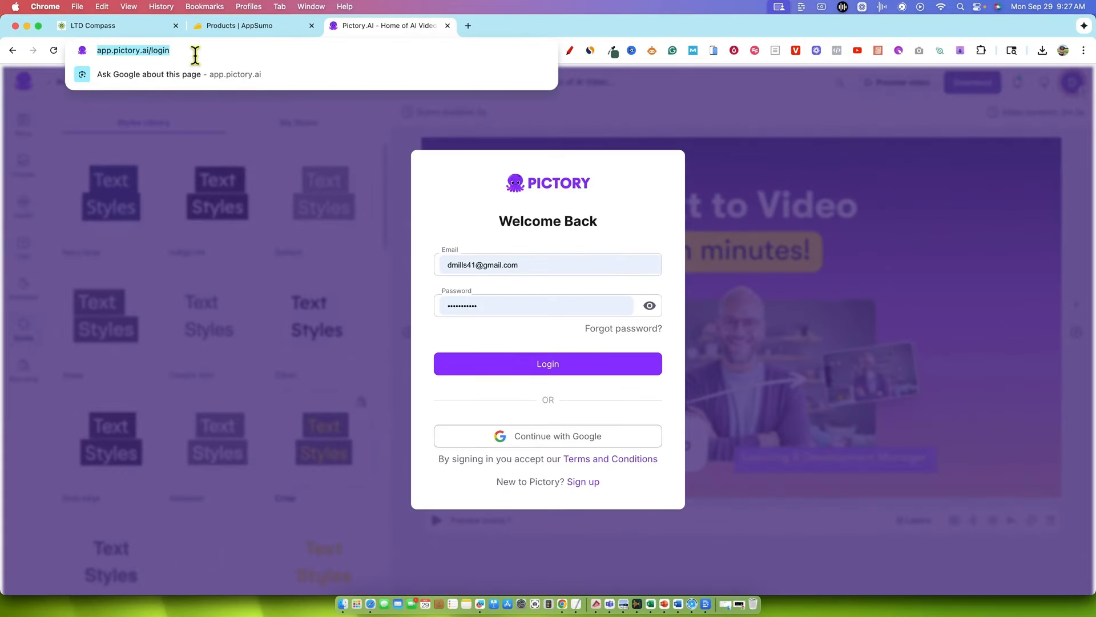
pyautogui.click(88, 25)
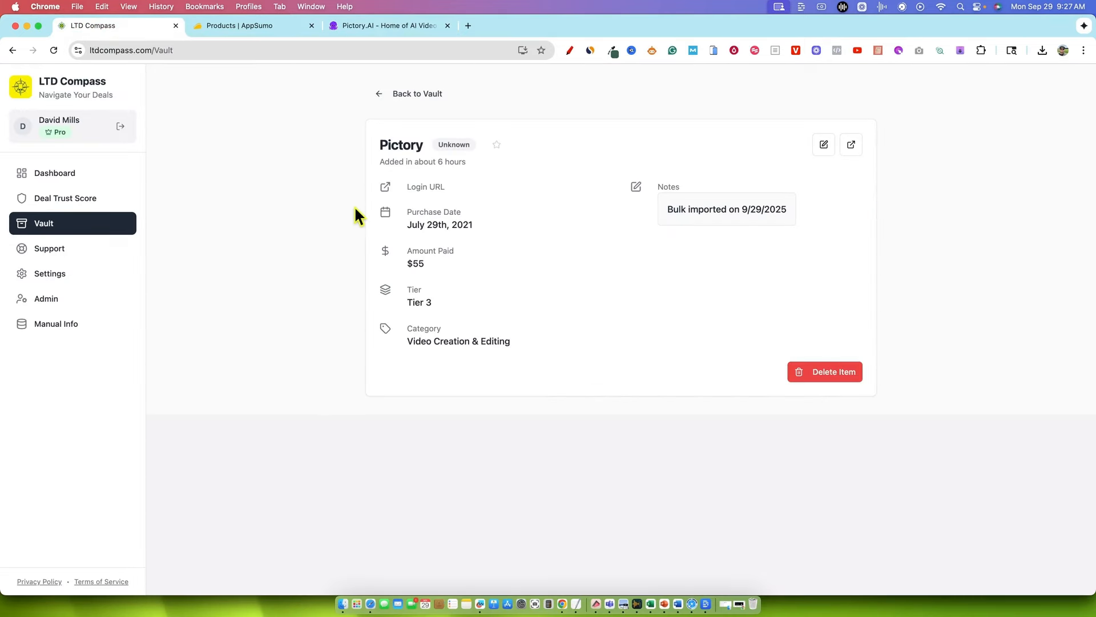
pyautogui.click(468, 203)
pyautogui.click(467, 204)
pyautogui.press('super+v')
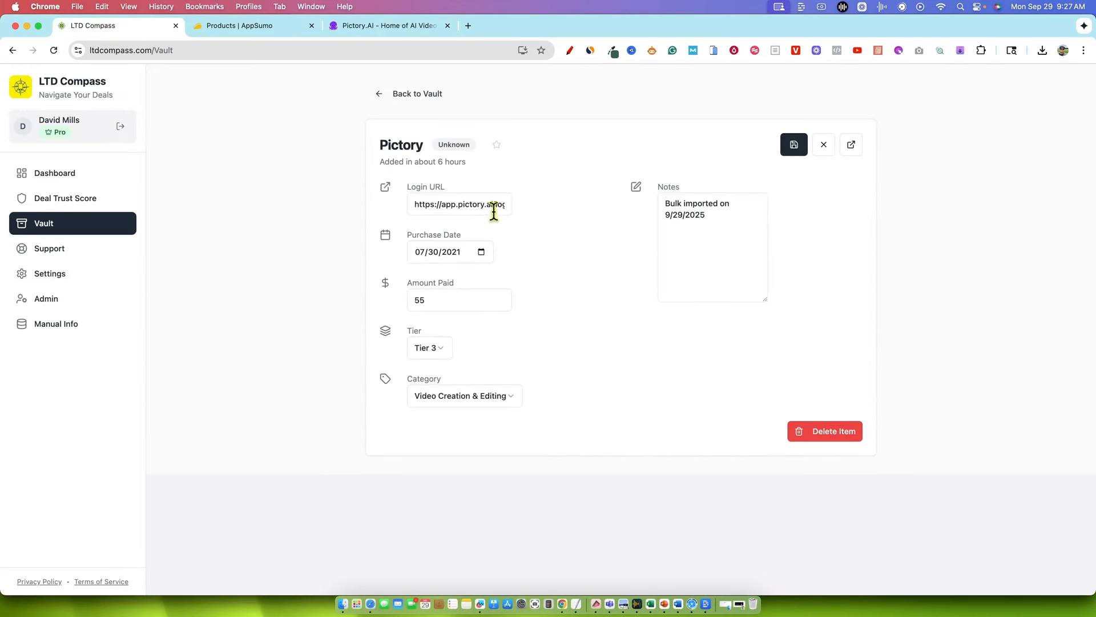
pyautogui.click(794, 145)
# Go back to the Vault and filter the tools by missing data to check which entries remain incomplete
pyautogui.click(410, 96)
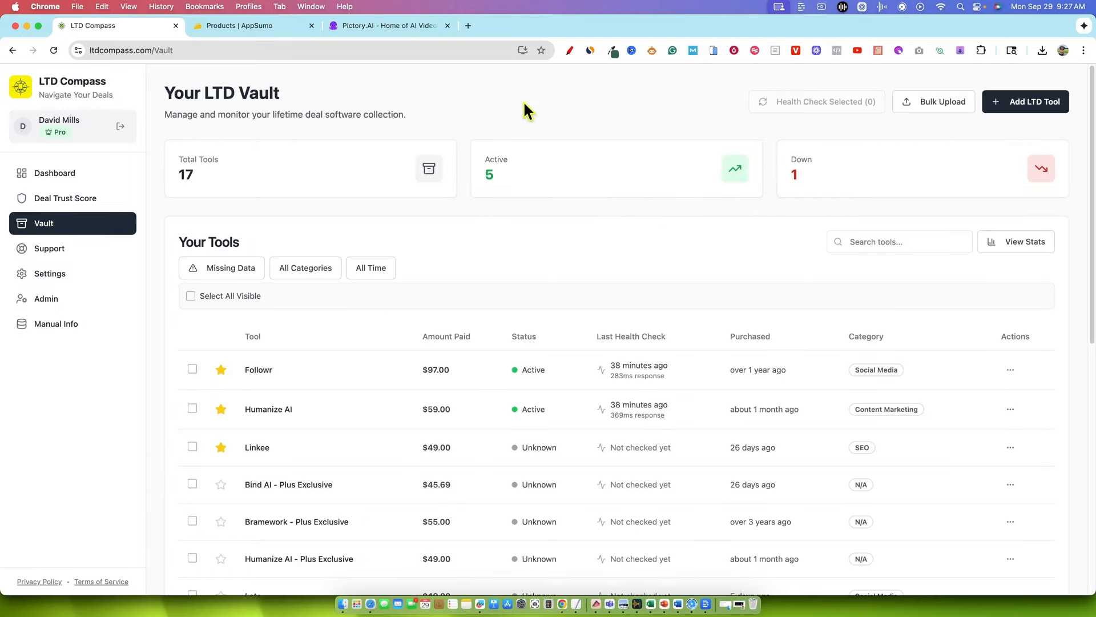
pyautogui.click(234, 268)
pyautogui.scroll(-3, 303, 309)
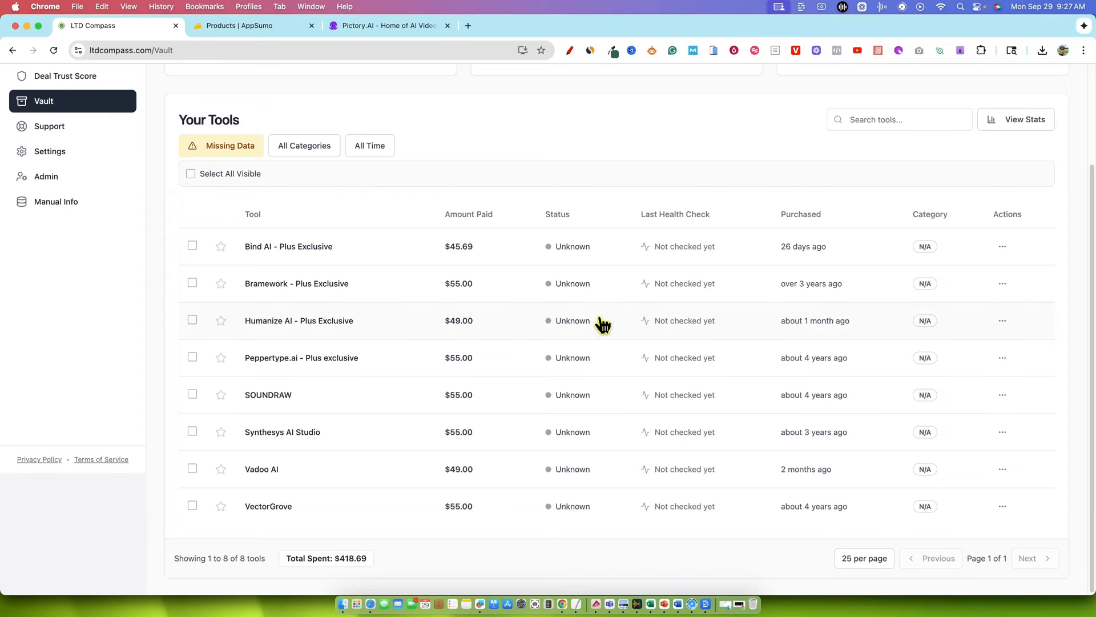
pyautogui.scroll(3, 542, 284)
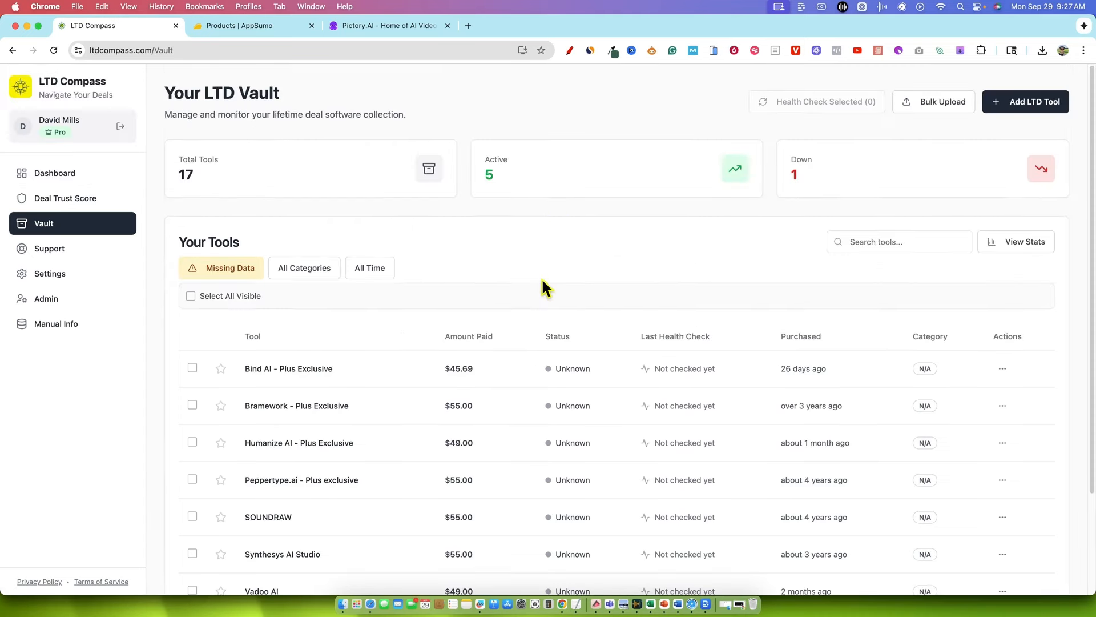
# Clear the missing data filter and look through the complete tool list with its total spent
pyautogui.click(230, 270)
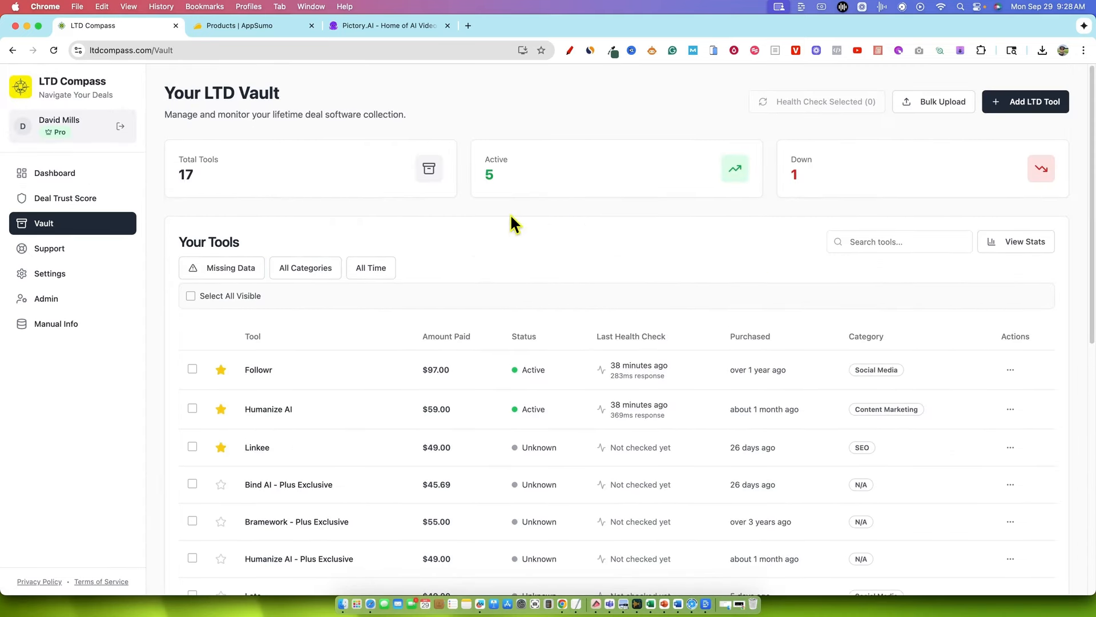
pyautogui.scroll(-10, 464, 299)
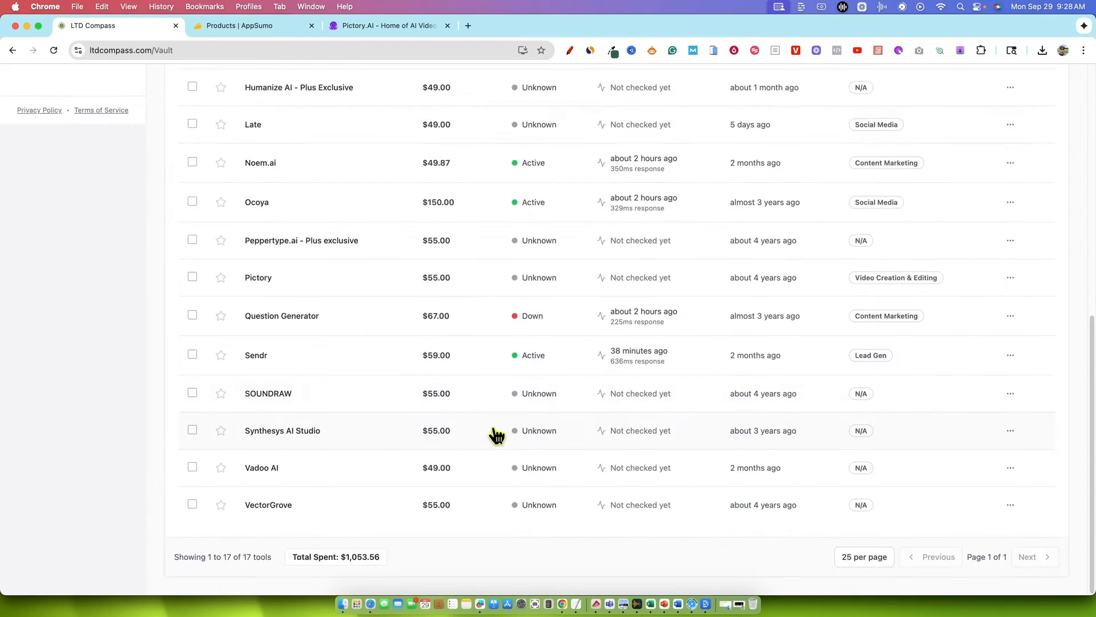
pyautogui.scroll(10, 495, 436)
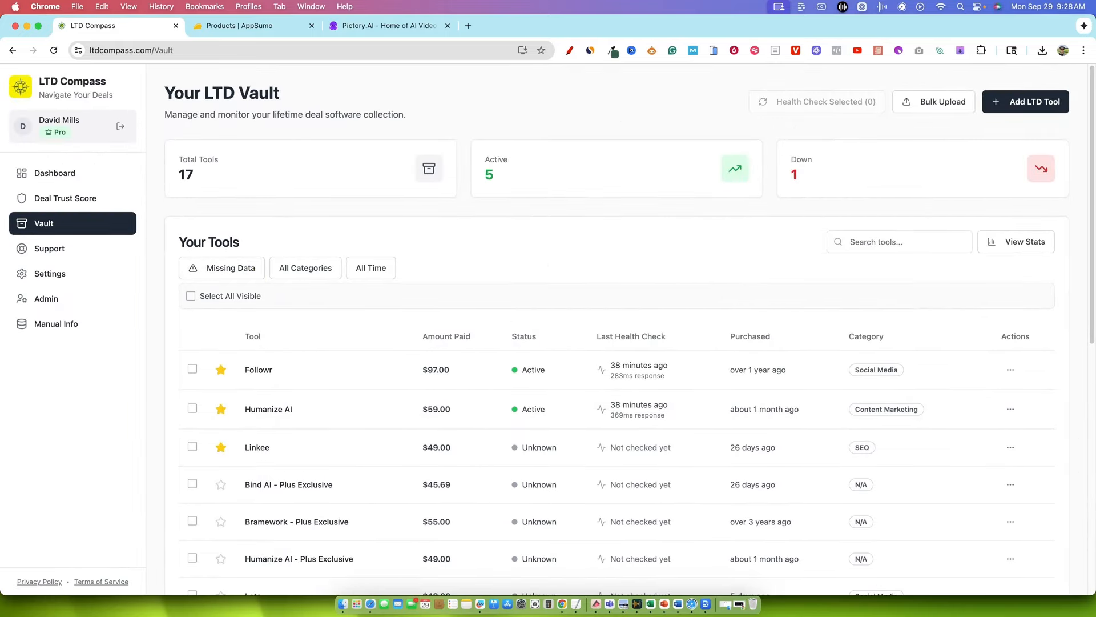
# Reapply the missing data filter and review the tools that still lack a category
pyautogui.click(239, 268)
pyautogui.scroll(-5, 341, 483)
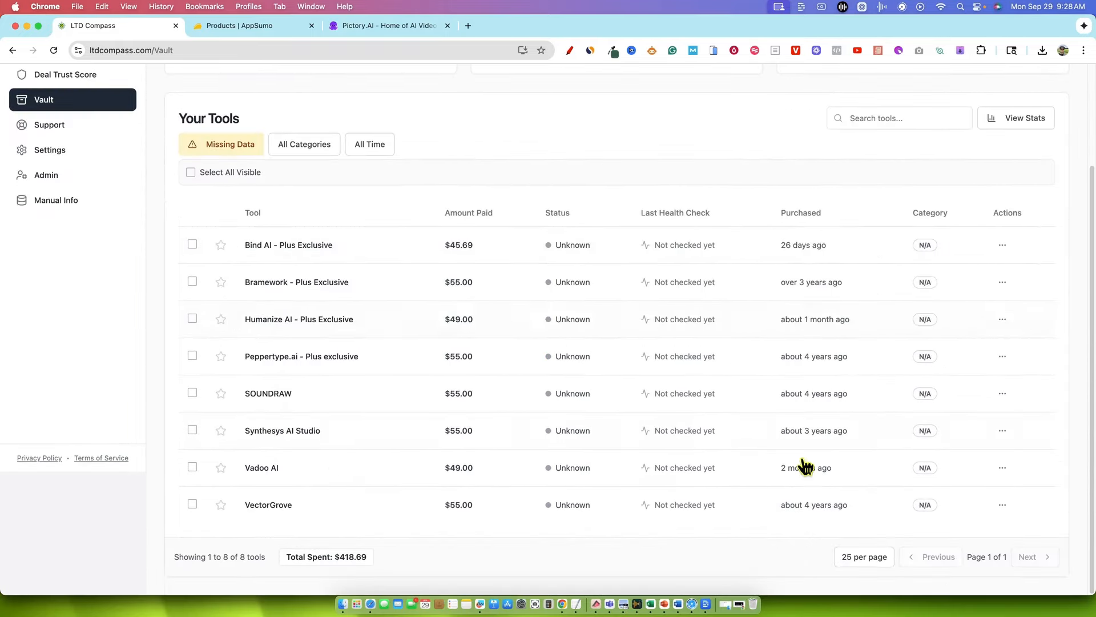
pyautogui.scroll(5, 710, 382)
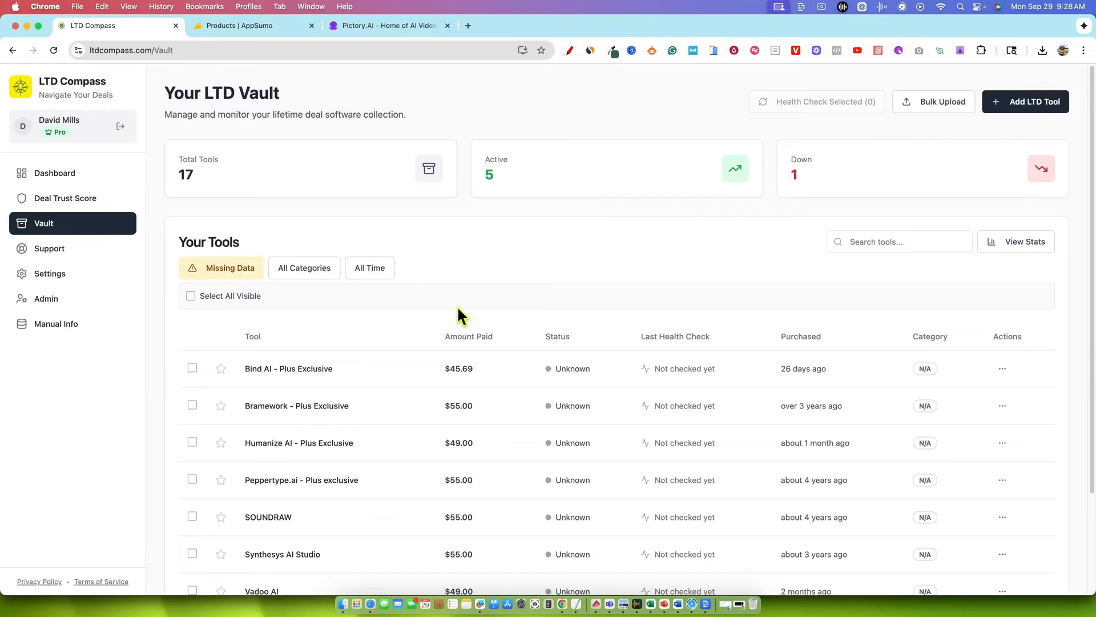
pyautogui.scroll(-5, 457, 306)
pyautogui.scroll(5, 448, 269)
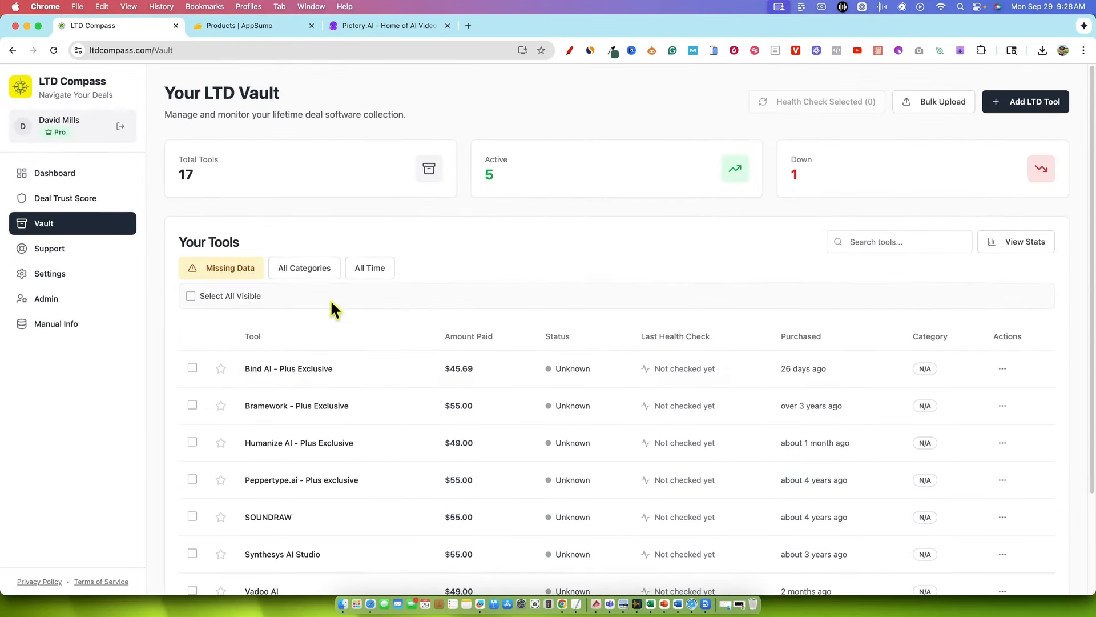
# Remove the missing data filter, filter the tools by the Video Creation & Editing category and open the Pictory entry
pyautogui.click(237, 273)
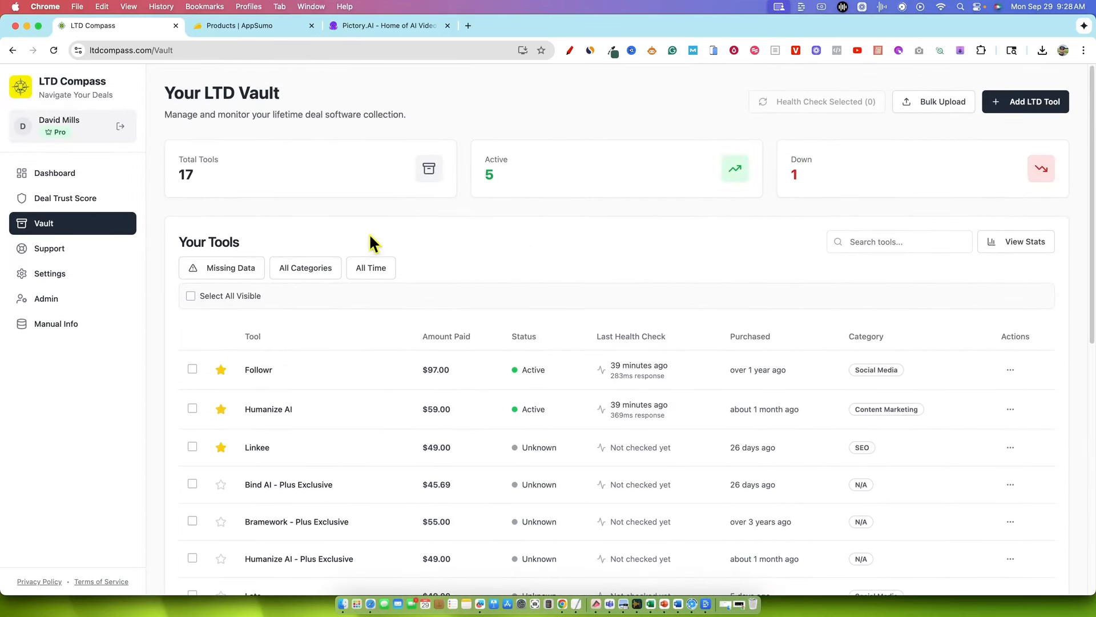
pyautogui.click(309, 270)
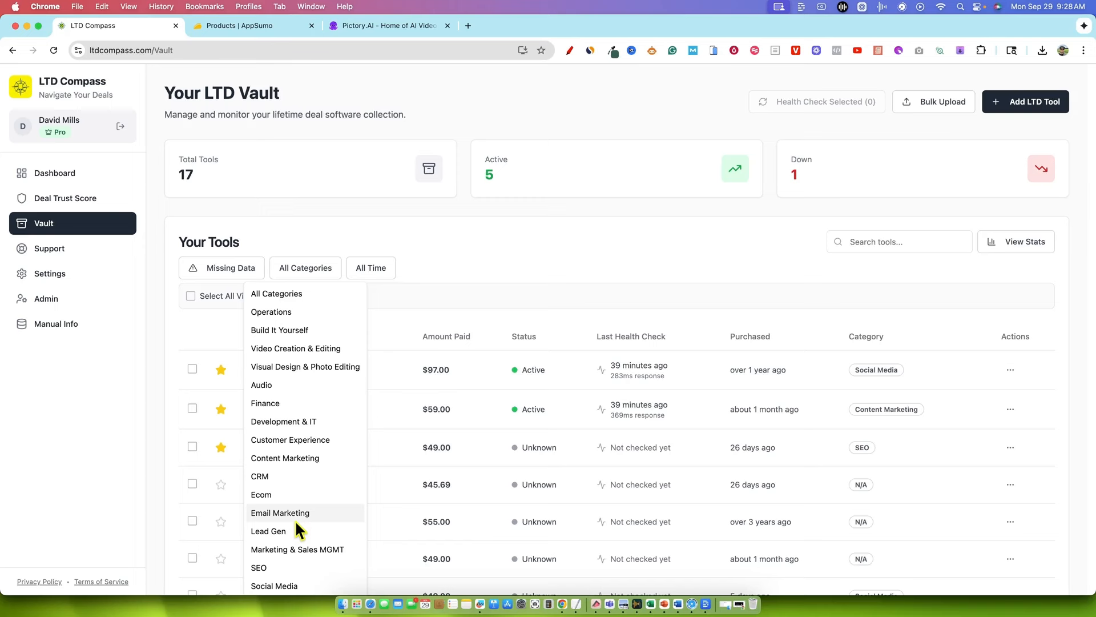
pyautogui.click(287, 348)
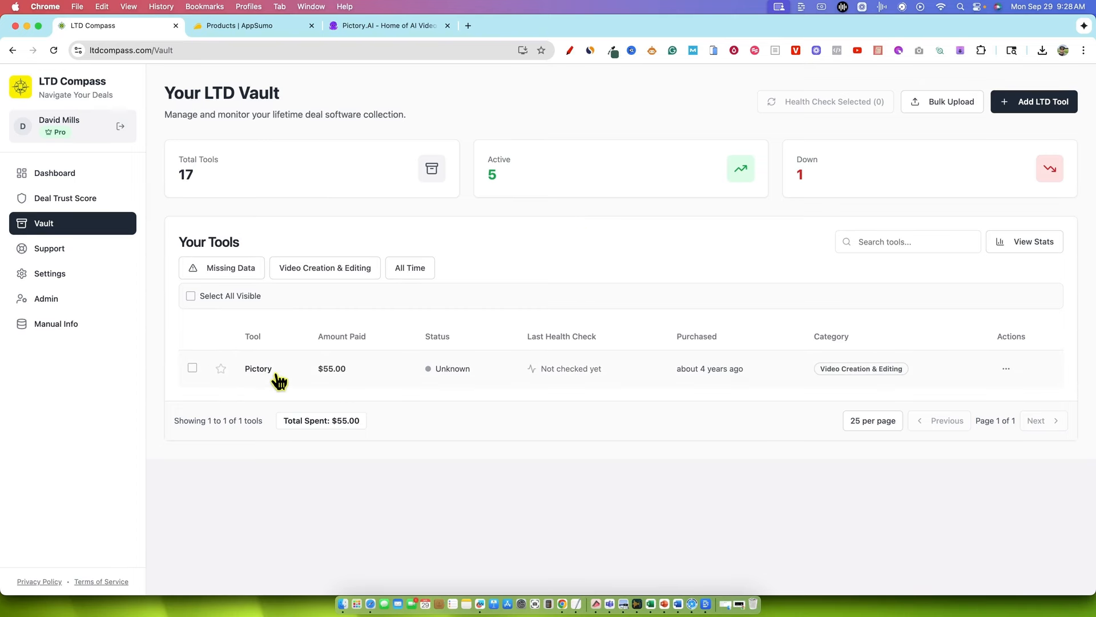
pyautogui.click(654, 379)
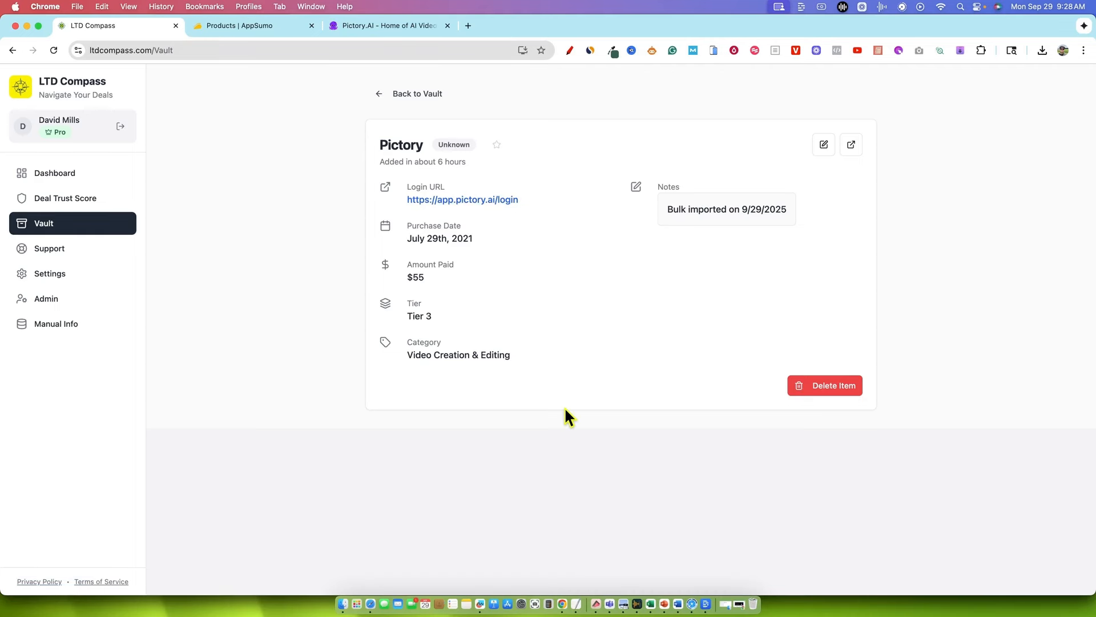
# Return to the Vault and review the unfiltered tool list, including statuses, purchase dates and categories
pyautogui.click(433, 94)
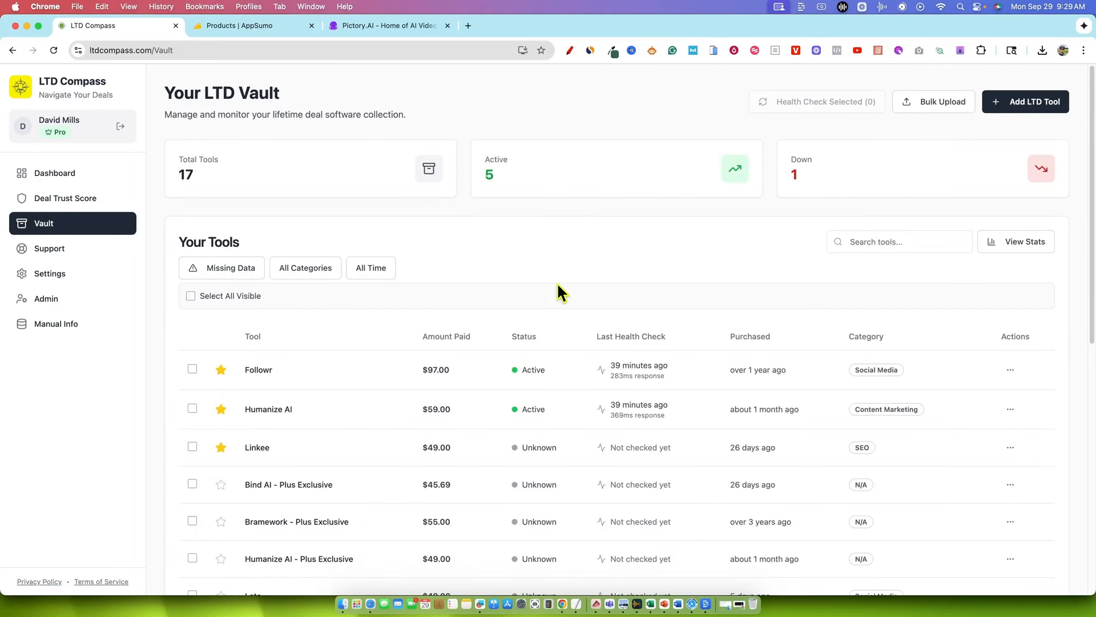
pyautogui.scroll(-3, 557, 285)
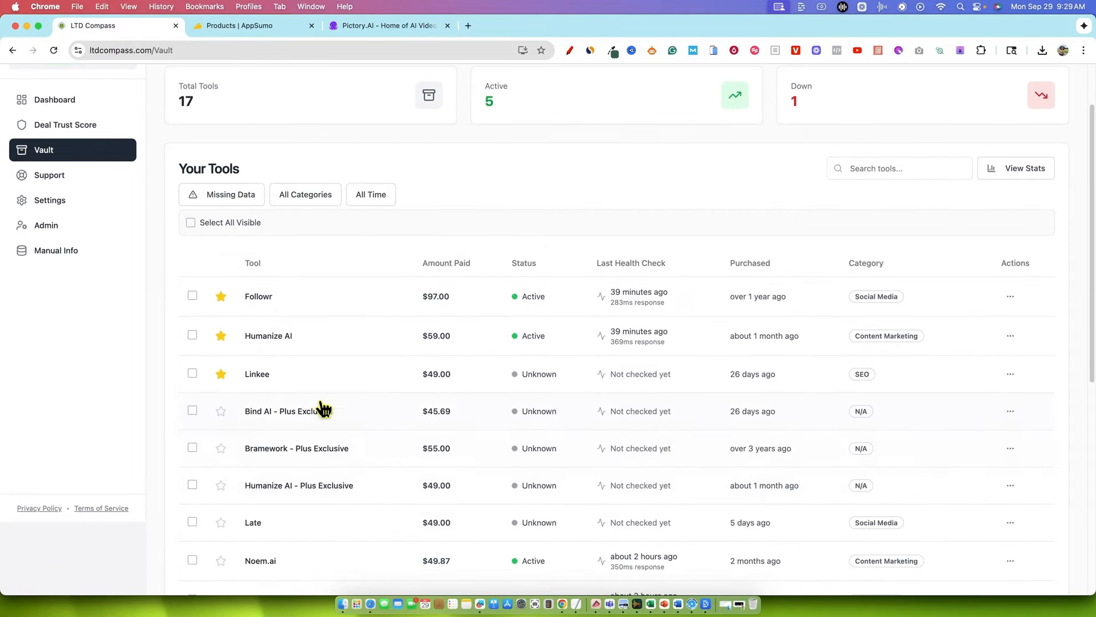
pyautogui.scroll(2, 428, 280)
pyautogui.scroll(1, 466, 269)
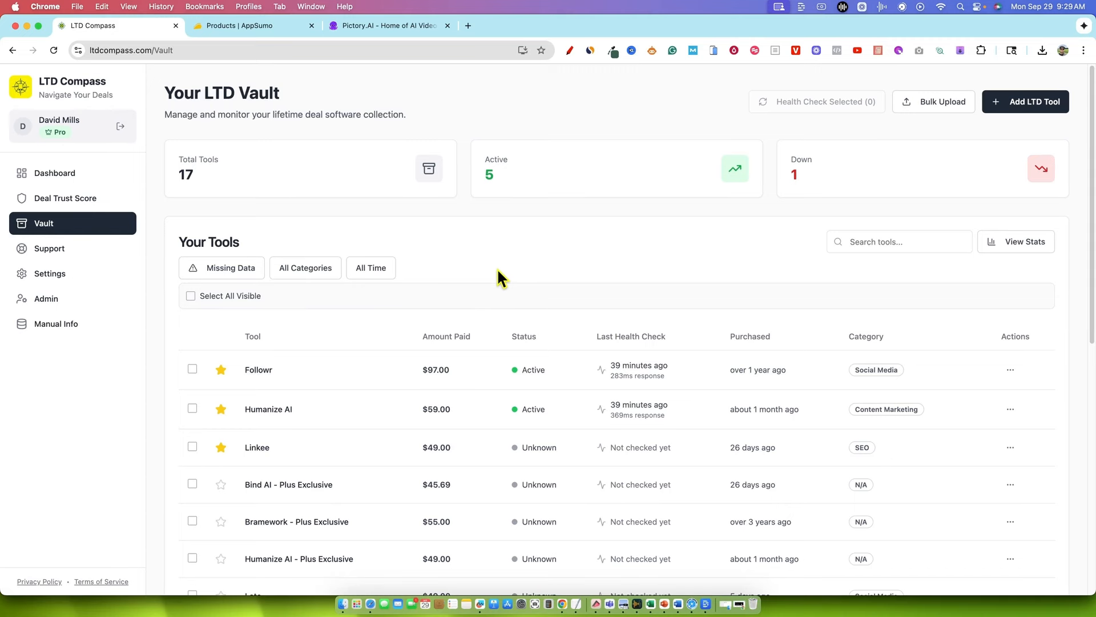
pyautogui.scroll(-1, 335, 440)
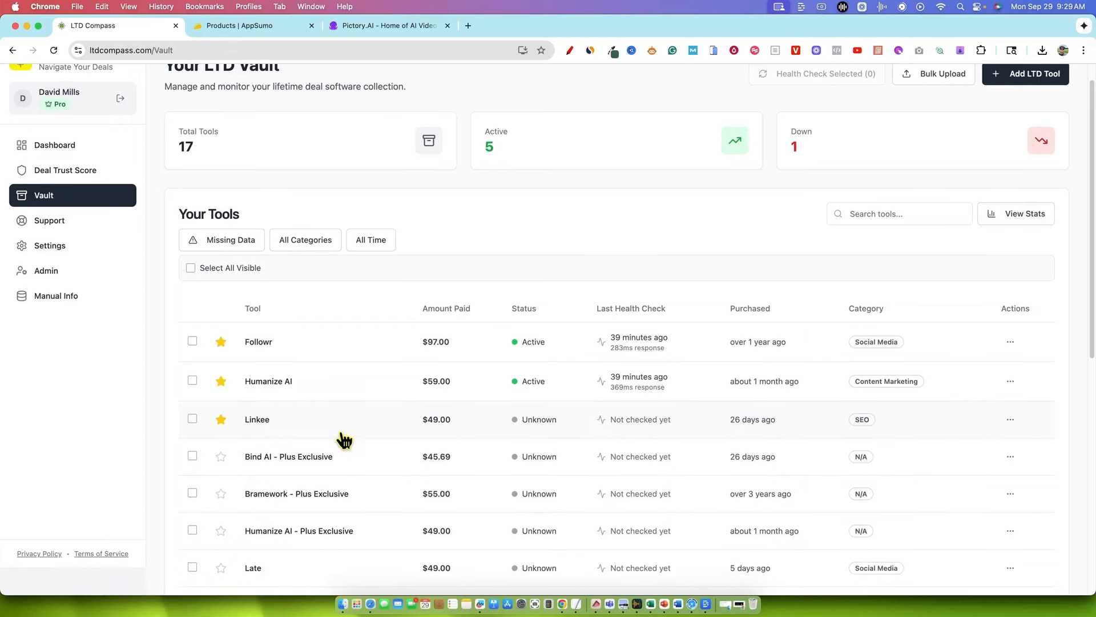
pyautogui.scroll(-2, 345, 439)
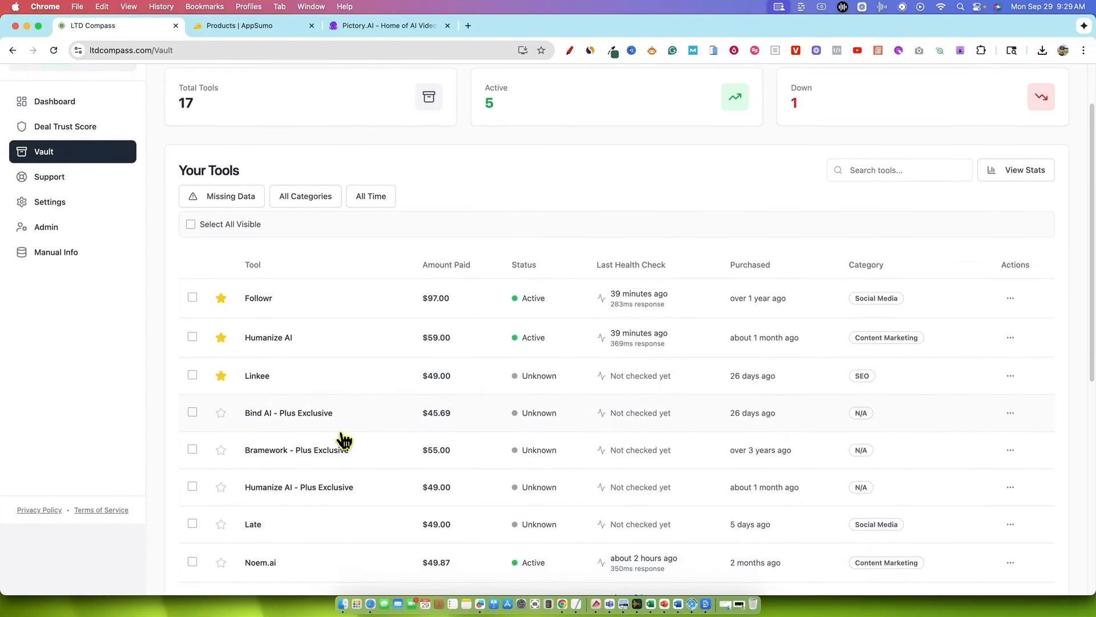
pyautogui.scroll(-1, 344, 439)
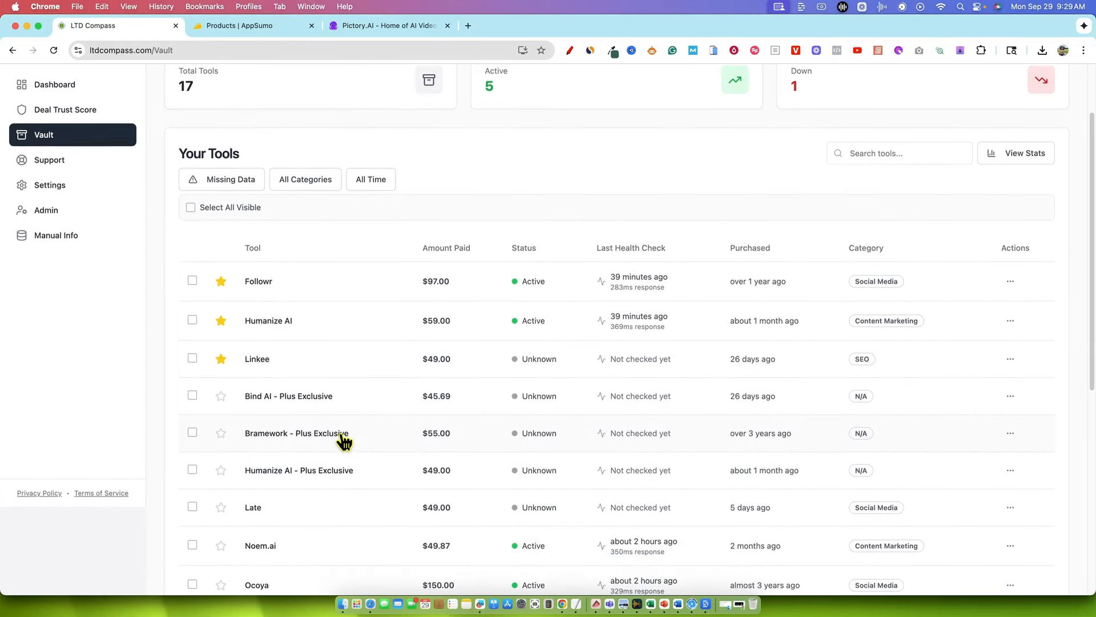
pyautogui.scroll(3, 345, 440)
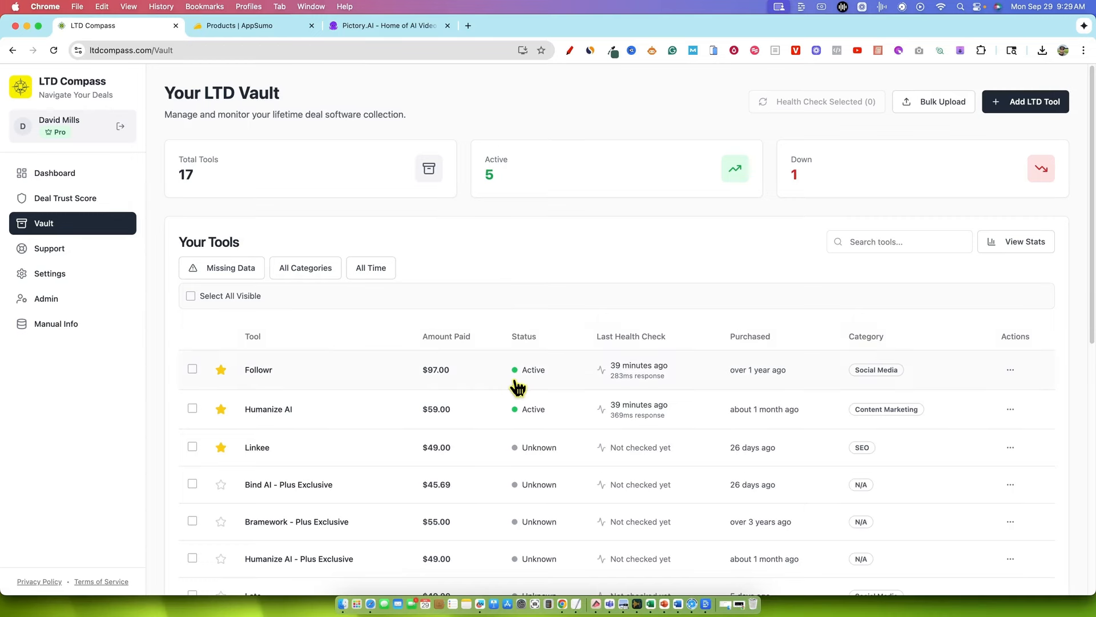
pyautogui.scroll(-4, 326, 457)
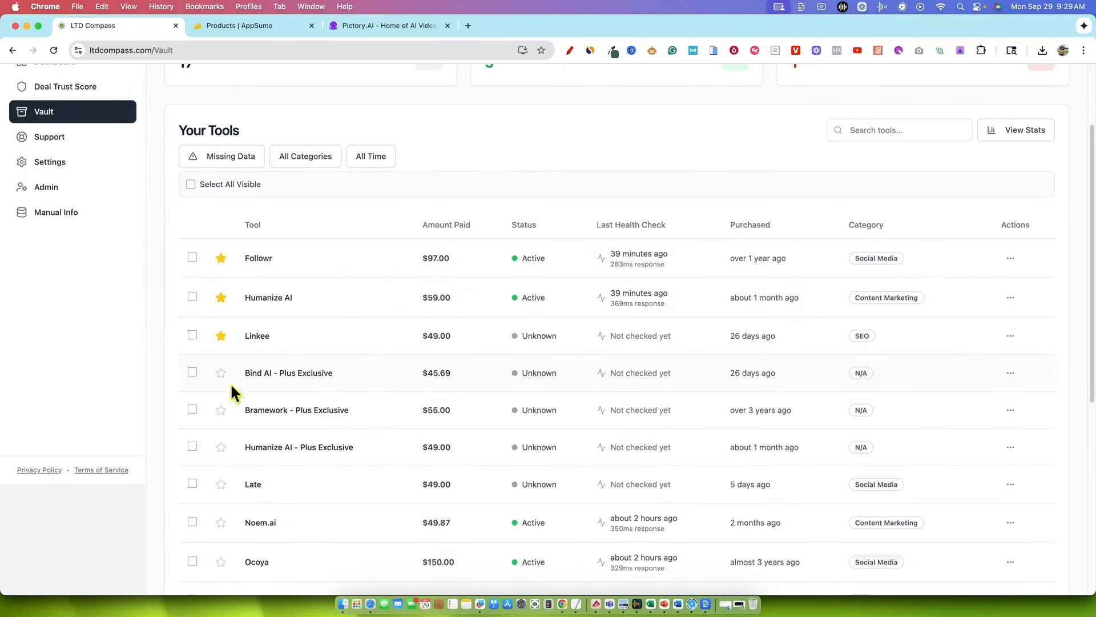
# Mark the Ocoya tool as a favorite and remove the favorite mark again
pyautogui.click(221, 562)
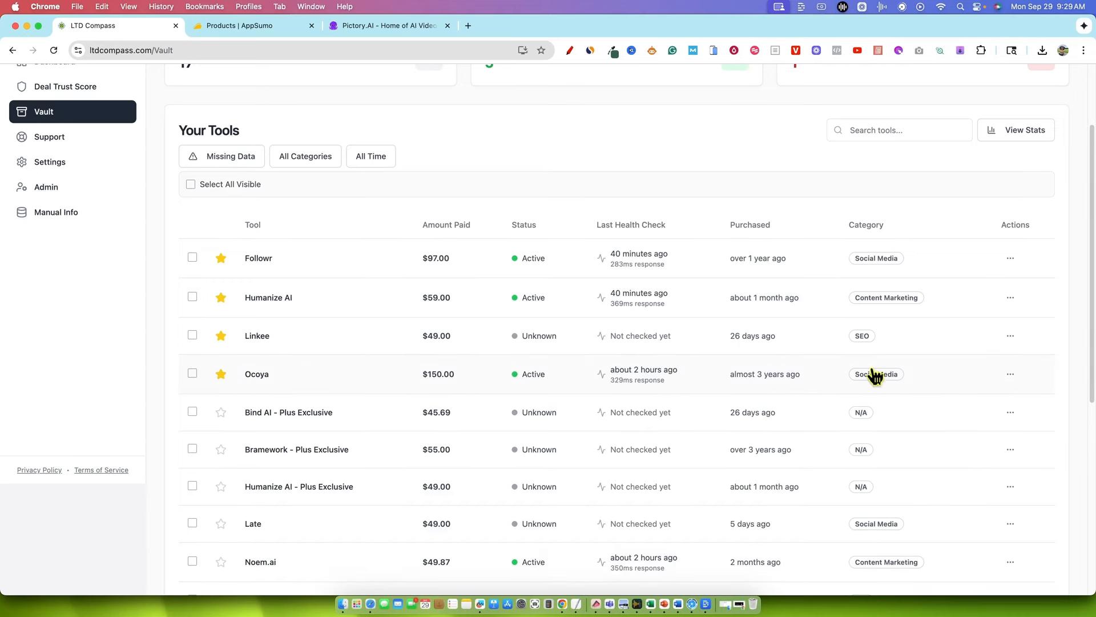
pyautogui.click(221, 373)
# Review the bulk upload instructions for the AppSumo CSV and close them without uploading anything
pyautogui.scroll(3, 487, 382)
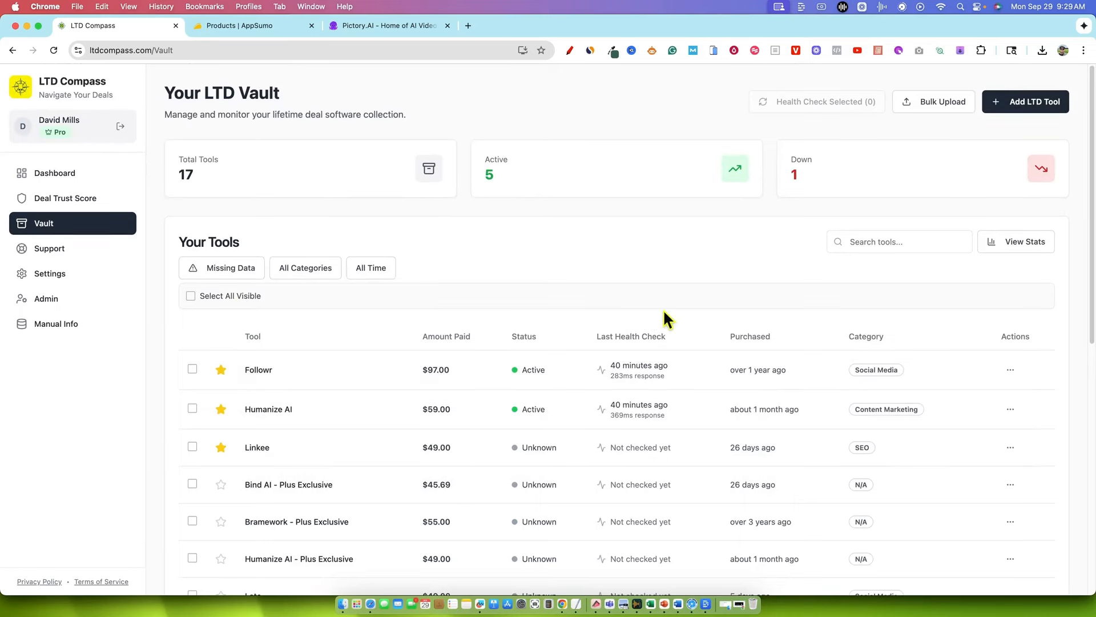
pyautogui.click(962, 106)
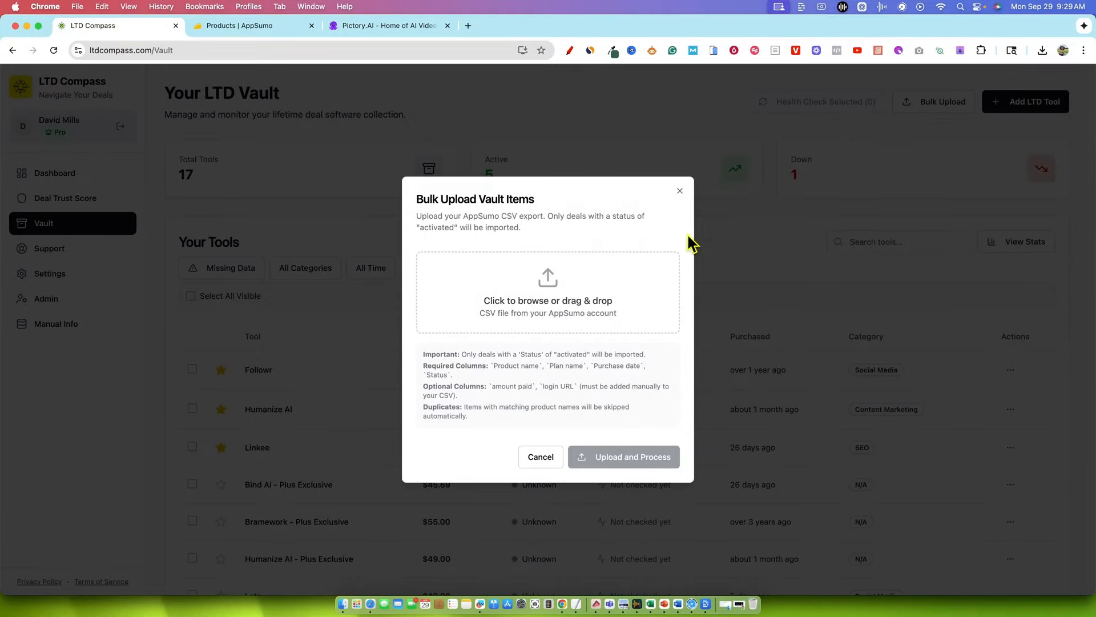
pyautogui.click(679, 193)
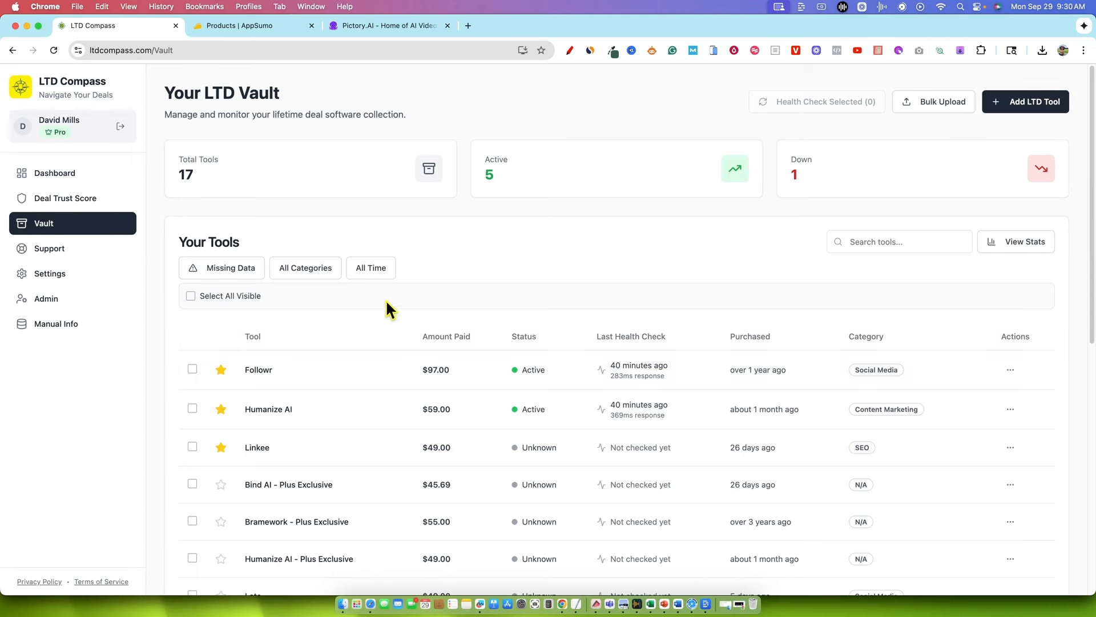
# Review the tools with missing data, remove that filter and look over the available category filter options
pyautogui.click(244, 272)
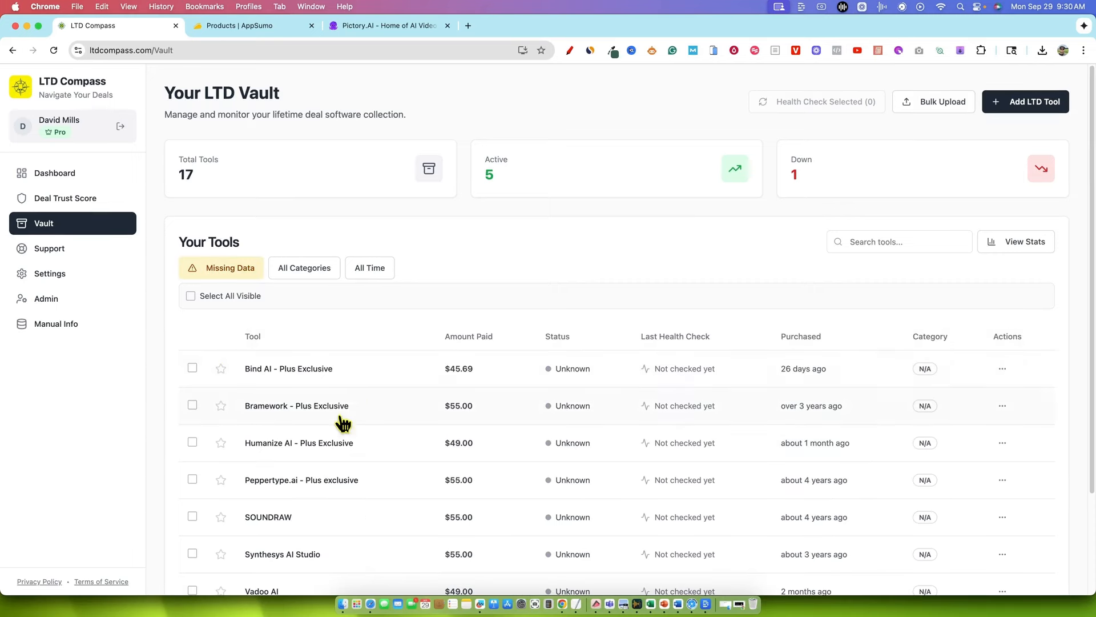
pyautogui.scroll(-5, 355, 406)
pyautogui.scroll(3, 245, 363)
pyautogui.click(228, 269)
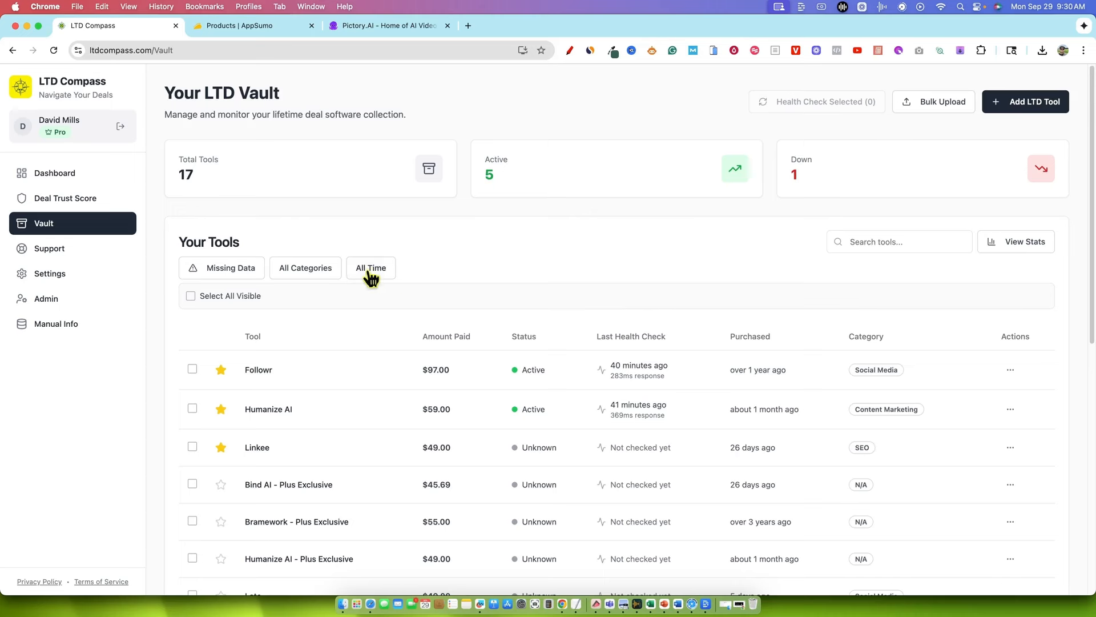
pyautogui.click(323, 273)
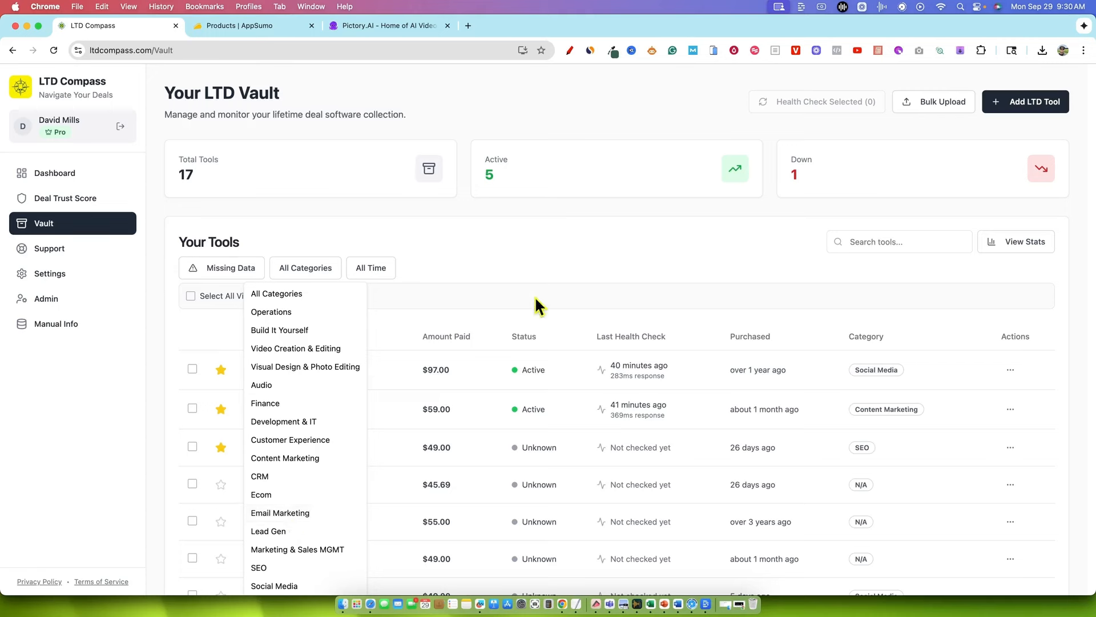
pyautogui.click(548, 278)
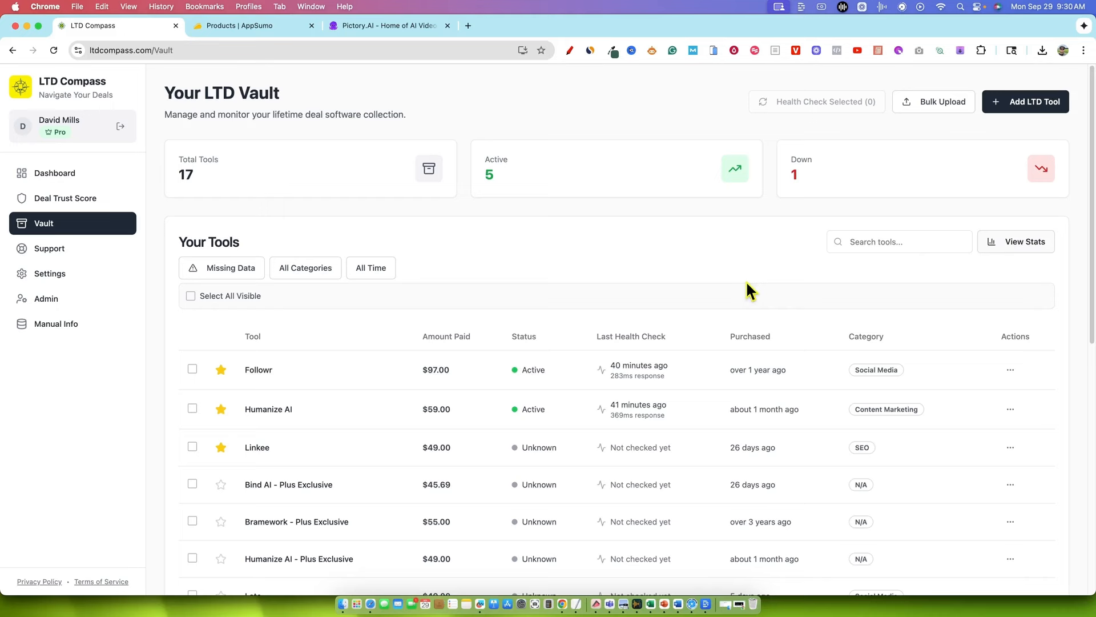
# Review the purchasing stats, including all-time, 12-month and year-to-date figures, monthly averages and top categories, and close them
pyautogui.click(1027, 241)
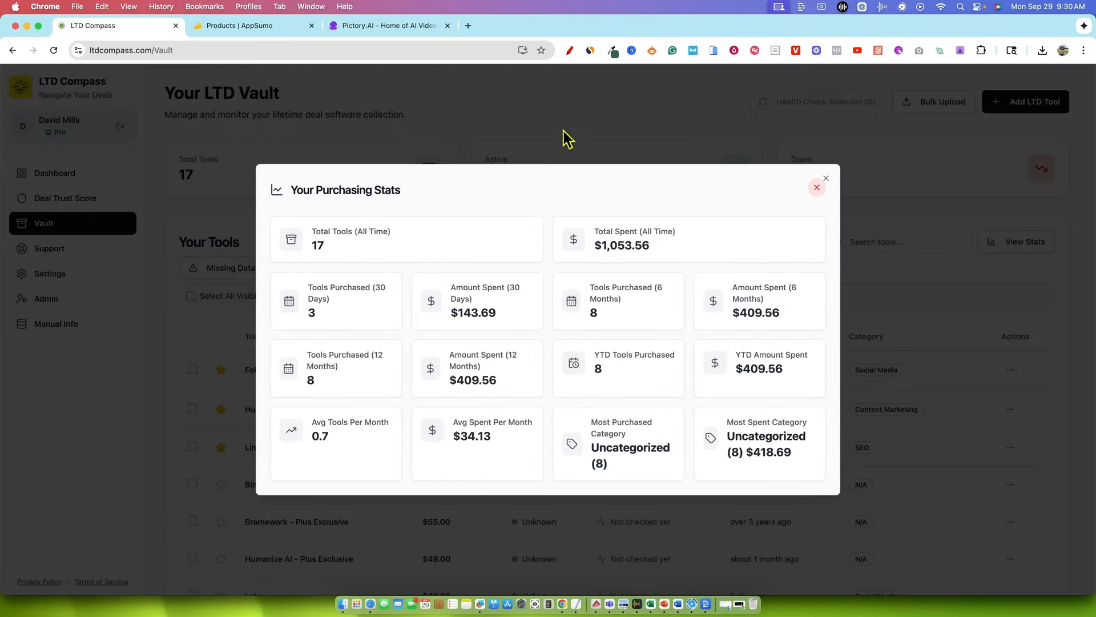
pyautogui.moveTo(694, 247); pyautogui.dragTo(558, 205)
pyautogui.click(559, 206)
pyautogui.moveTo(356, 255); pyautogui.dragTo(416, 206)
pyautogui.click(447, 207)
pyautogui.moveTo(444, 352); pyautogui.dragTo(522, 382)
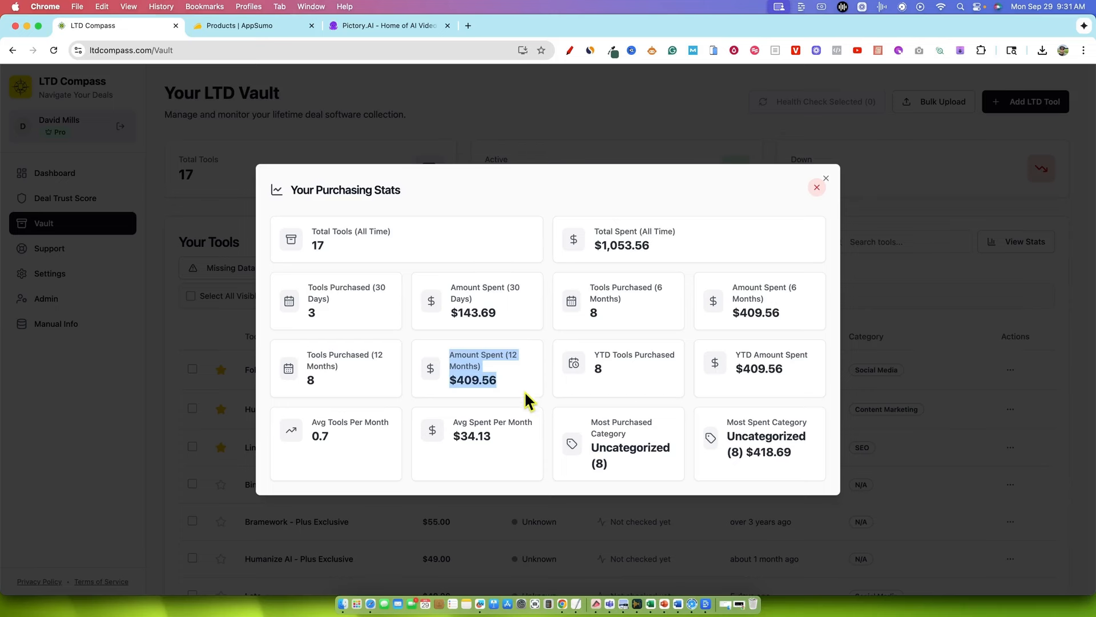
pyautogui.moveTo(594, 356); pyautogui.dragTo(670, 393)
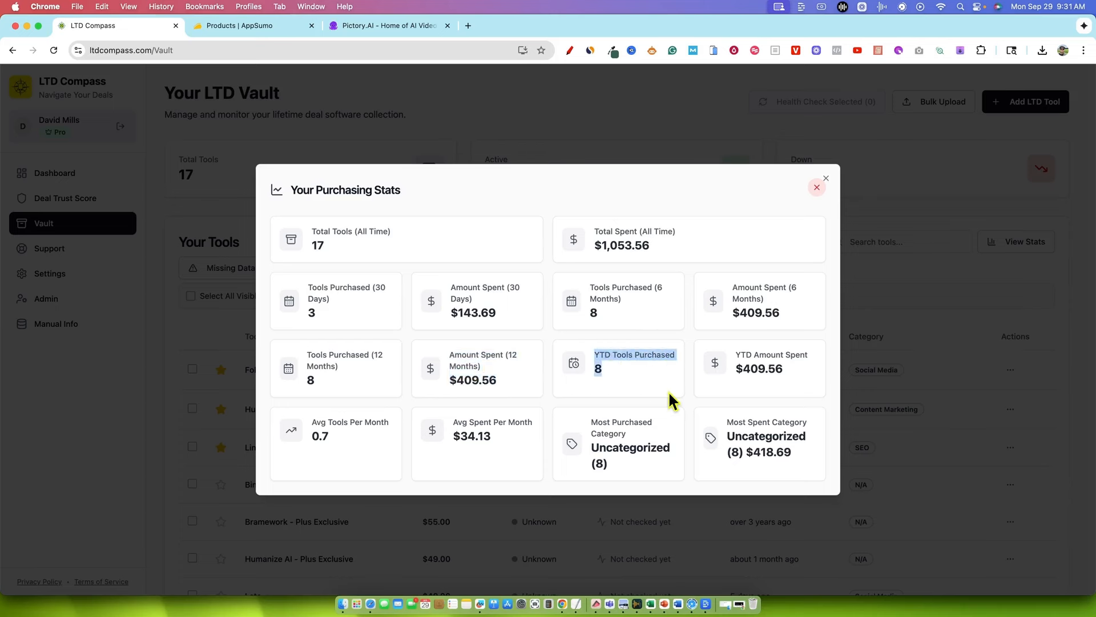
pyautogui.moveTo(734, 355); pyautogui.dragTo(805, 399)
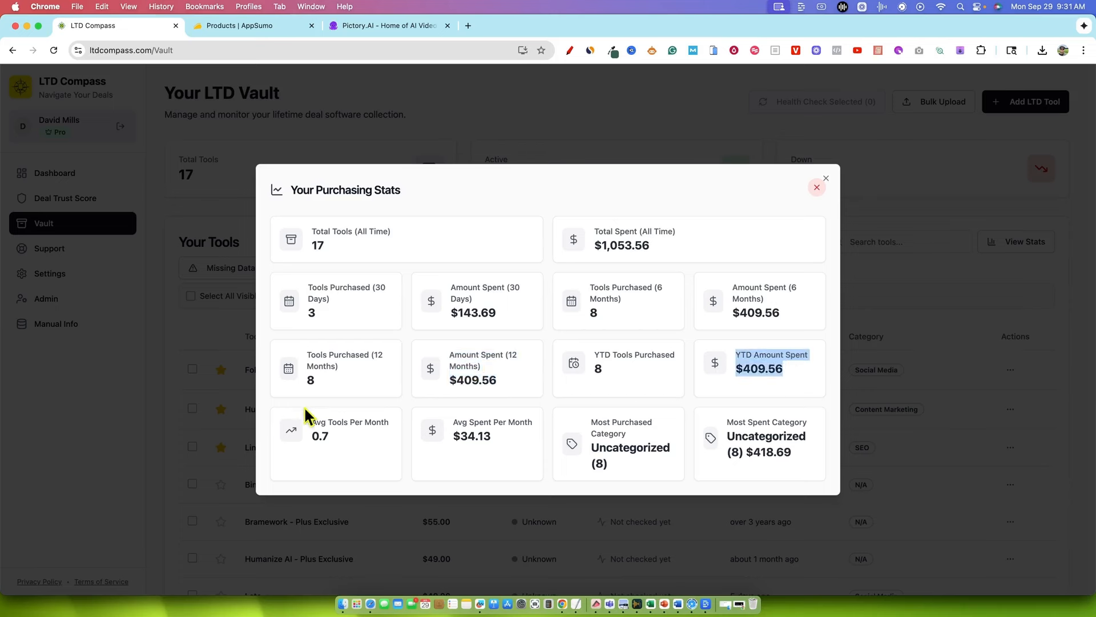
pyautogui.moveTo(305, 410); pyautogui.dragTo(413, 418)
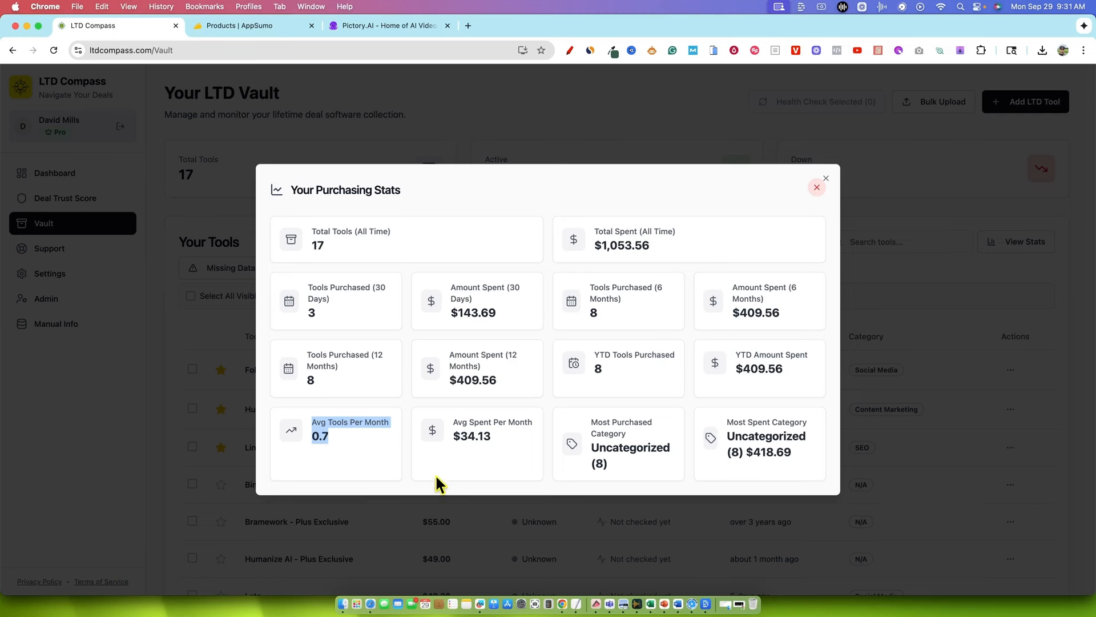
pyautogui.click(423, 396)
pyautogui.moveTo(520, 409); pyautogui.dragTo(669, 472)
pyautogui.moveTo(727, 421); pyautogui.dragTo(818, 450)
pyautogui.click(816, 187)
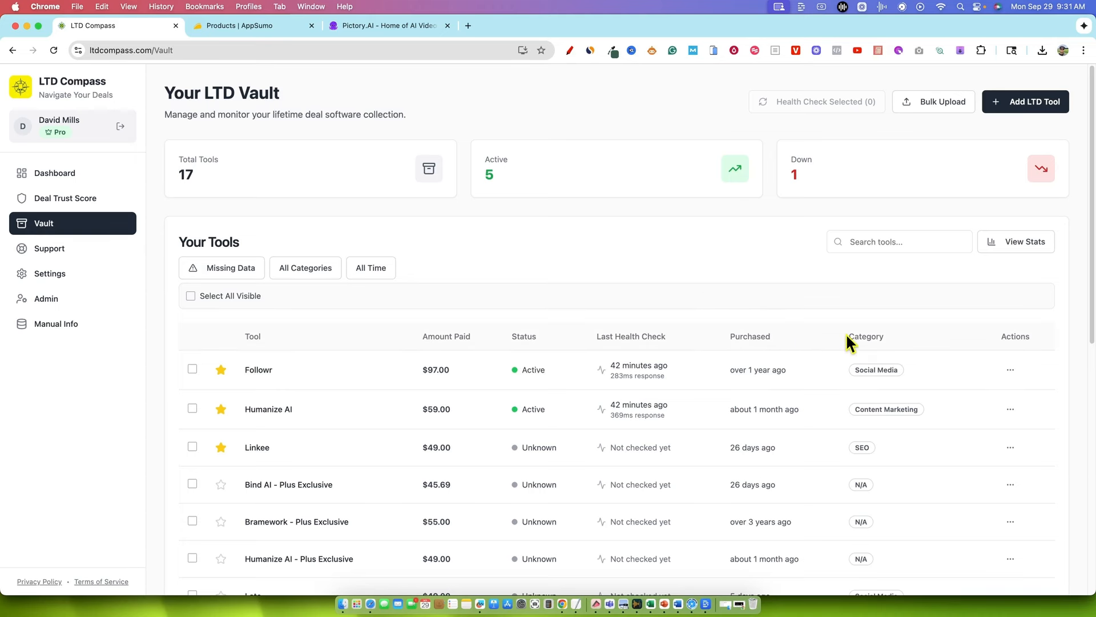
# Search the Vault tools for "oc" and clear the search
pyautogui.click(879, 241)
pyautogui.write('oc')
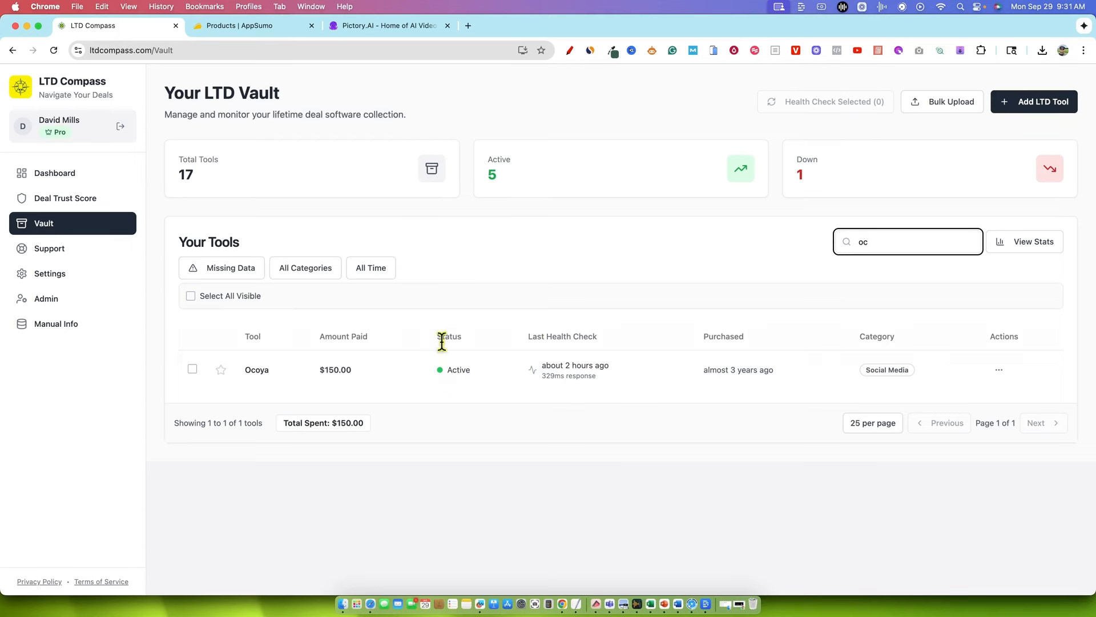
pyautogui.press('BackSpace')
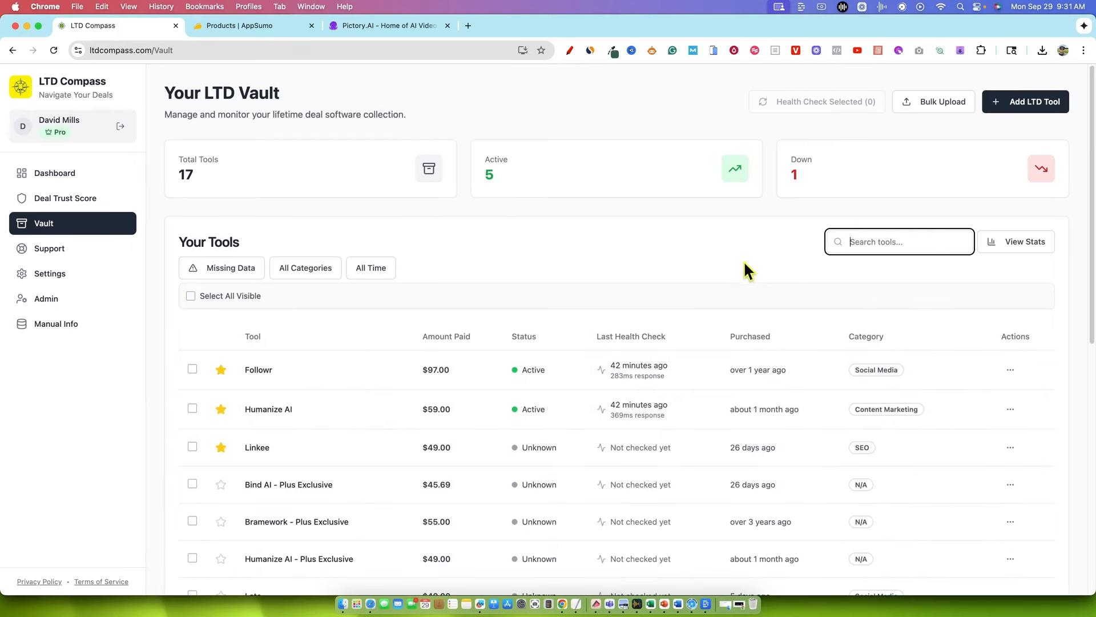
# Filter the tools to Last Year and review the listed purchases with their total spent
pyautogui.click(371, 273)
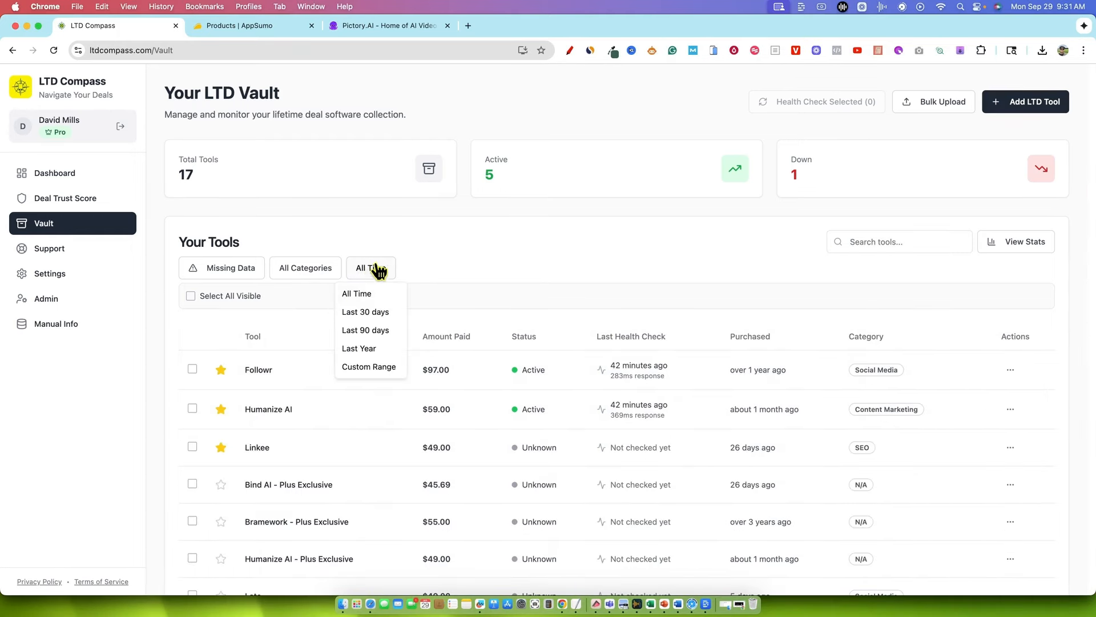
pyautogui.click(367, 355)
pyautogui.scroll(-3, 508, 348)
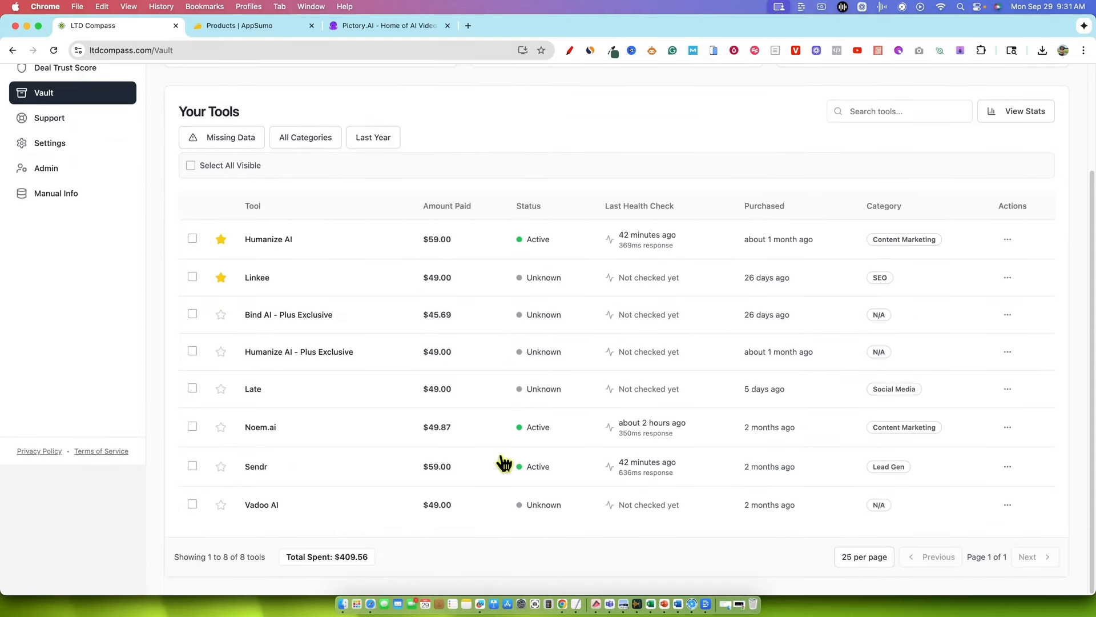
pyautogui.scroll(1, 557, 451)
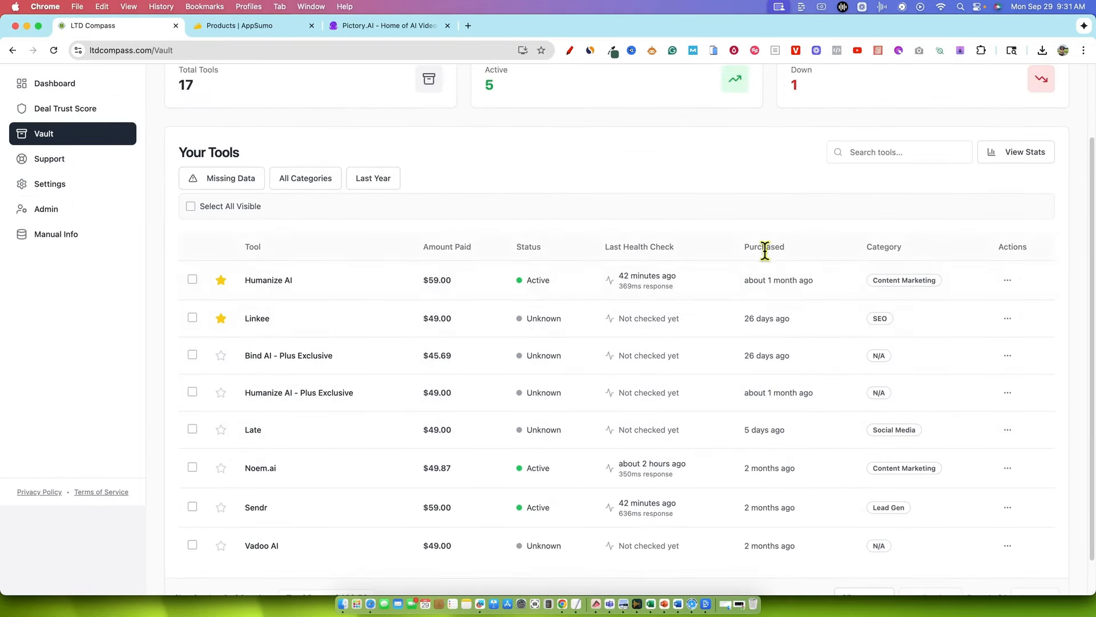
pyautogui.scroll(2, 490, 328)
# Switch the time filter to Custom Range and browse its calendar back to 2023 without choosing any dates
pyautogui.click(373, 268)
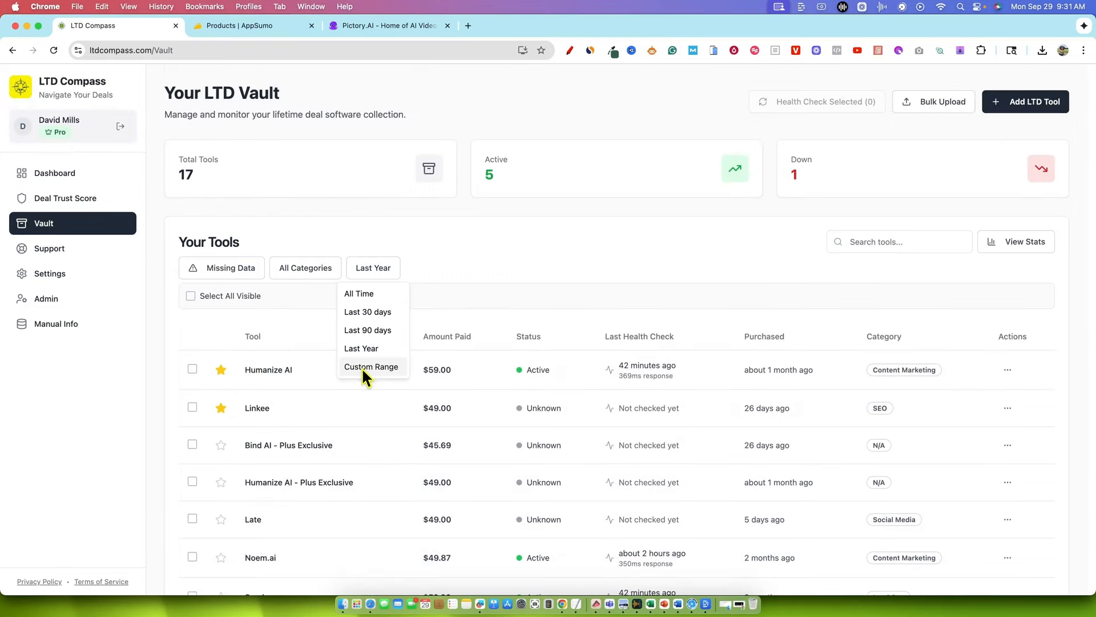
pyautogui.click(361, 366)
pyautogui.click(473, 276)
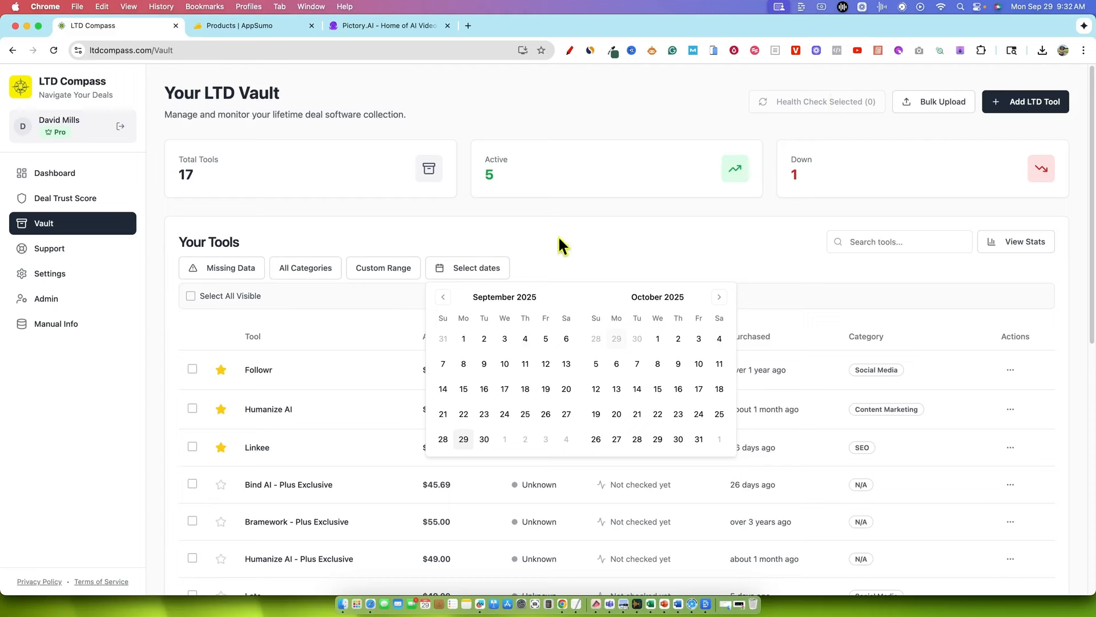
pyautogui.click(443, 297)
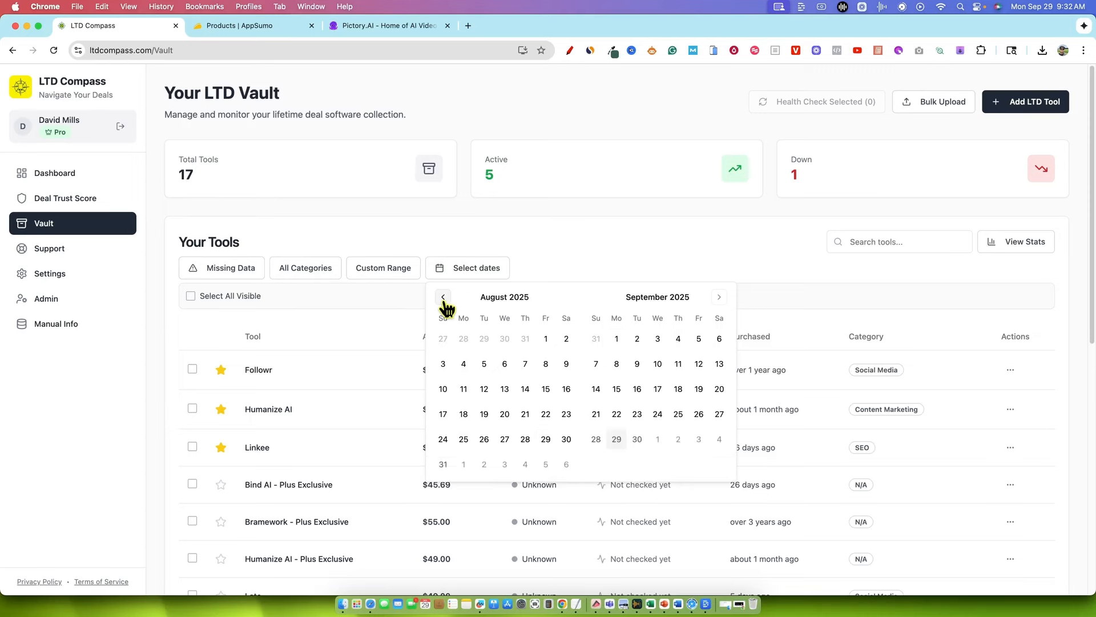
pyautogui.click(444, 297)
pyautogui.click(443, 297)
pyautogui.click(443, 297)
pyautogui.click(443, 297)
pyautogui.click(443, 297)
pyautogui.click(443, 297)
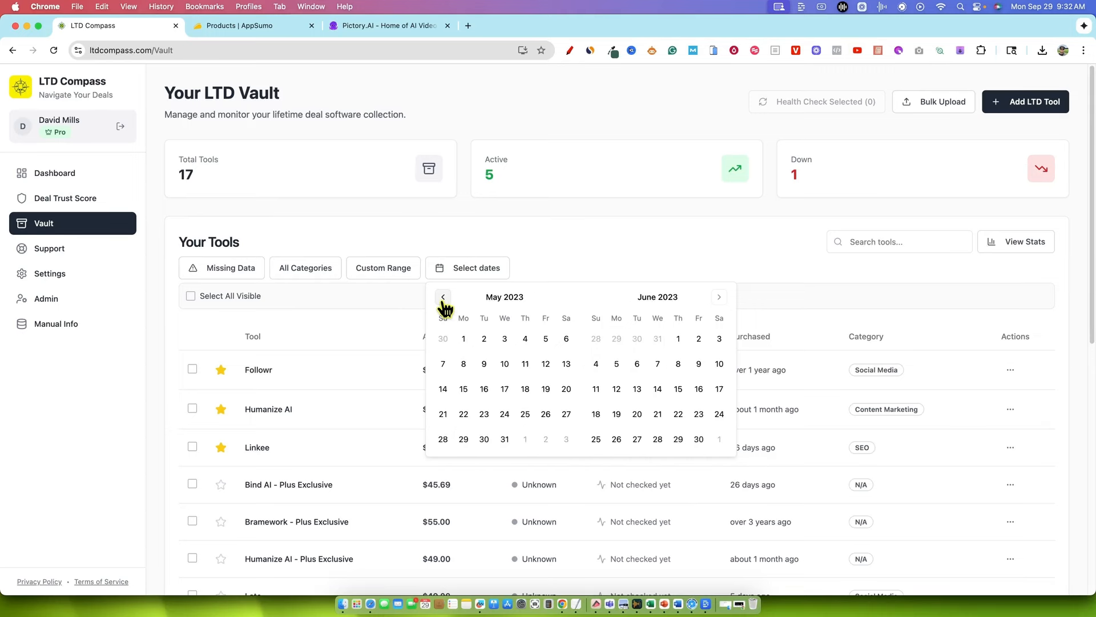
pyautogui.click(443, 296)
pyautogui.click(443, 297)
pyautogui.click(444, 297)
pyautogui.click(583, 266)
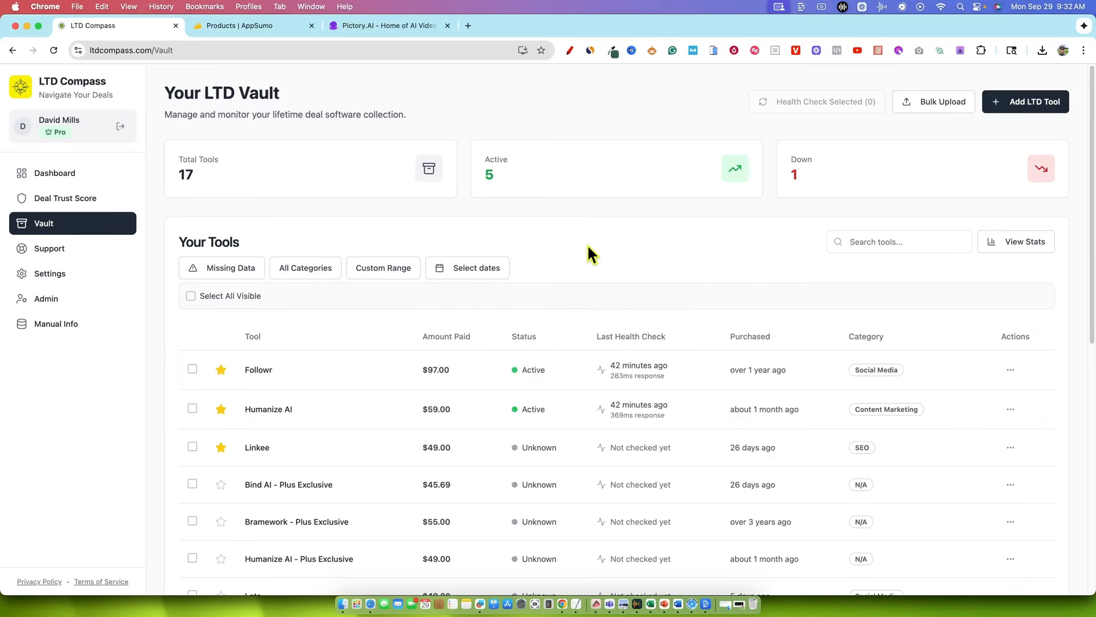
pyautogui.click(308, 272)
pyautogui.click(457, 224)
# Set the time filter back to Last Year and look through the filtered tools
pyautogui.click(404, 275)
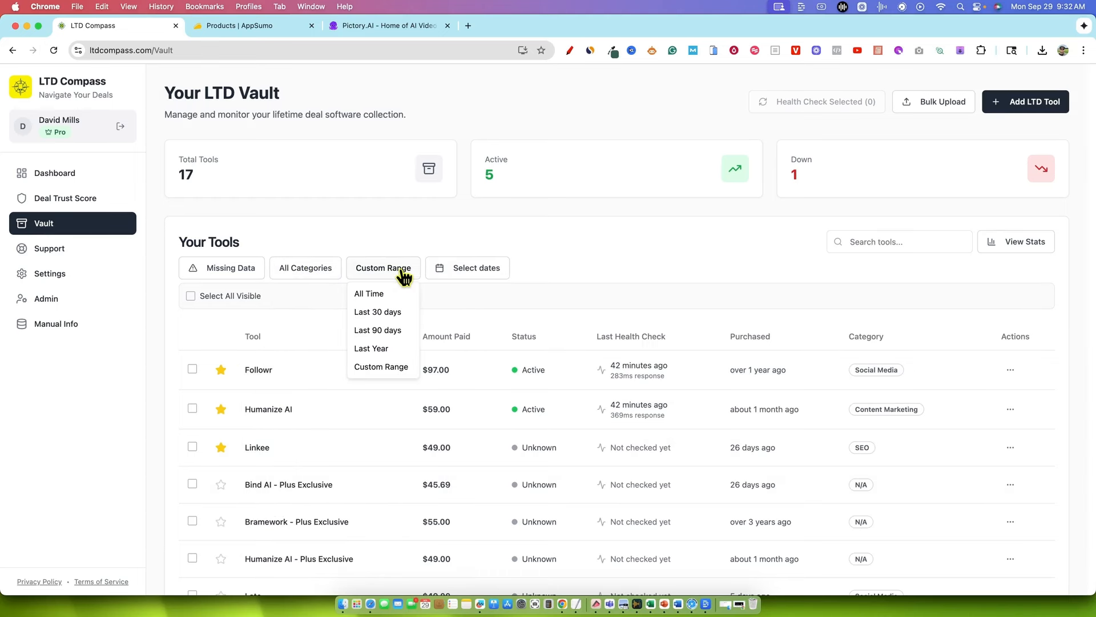
pyautogui.click(385, 347)
pyautogui.scroll(-3, 473, 373)
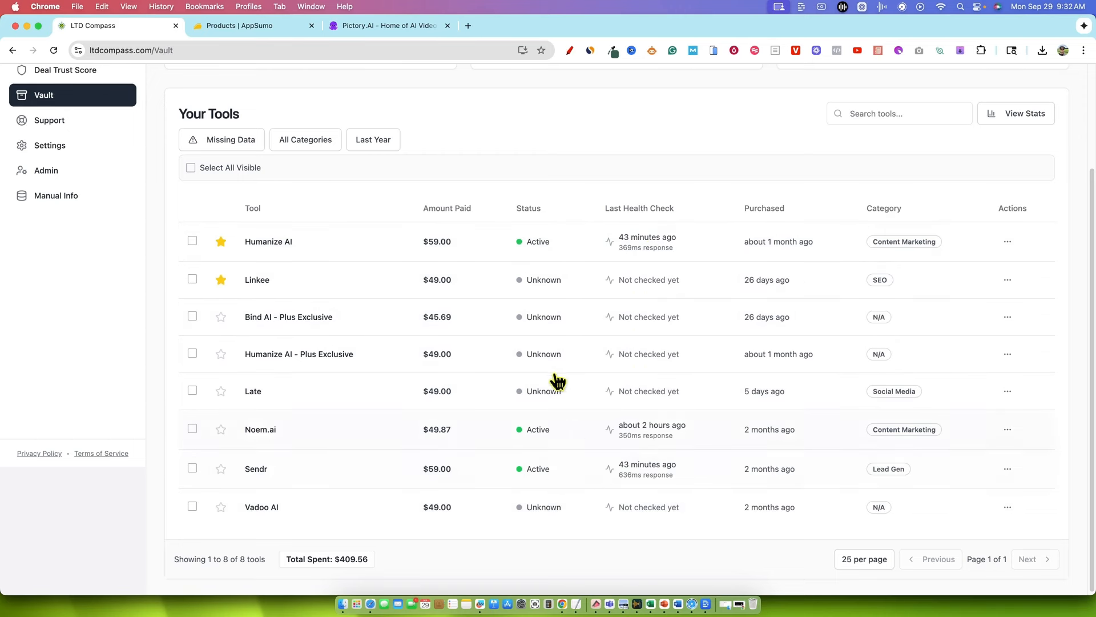
# Select all visible tools and clear the whole selection again
pyautogui.click(191, 168)
pyautogui.click(190, 168)
pyautogui.click(190, 168)
pyautogui.scroll(3, 896, 167)
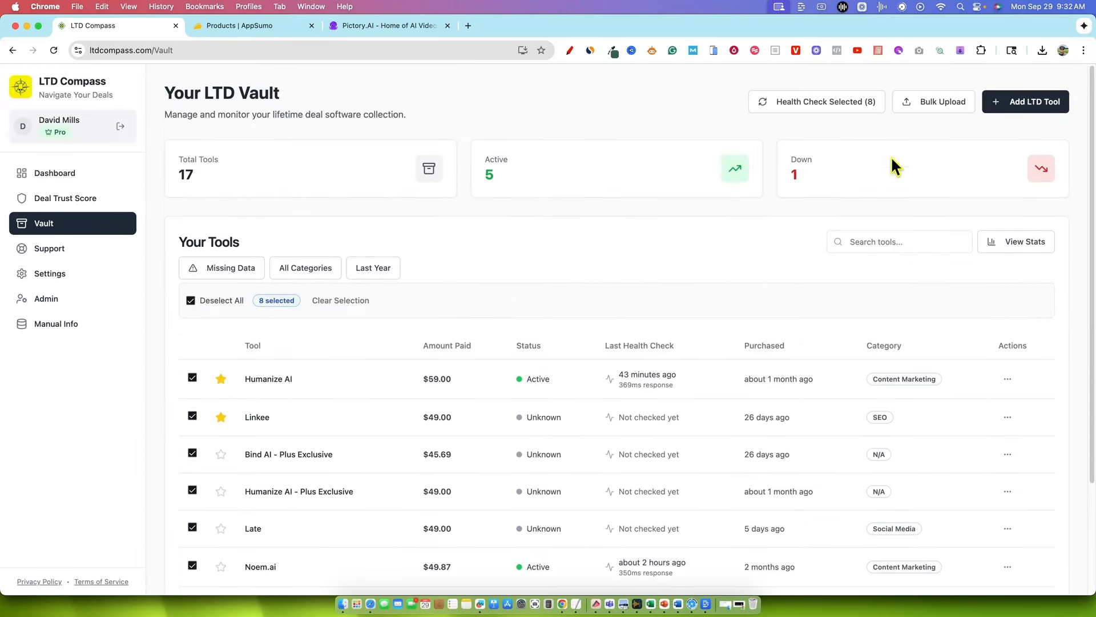
pyautogui.scroll(-3, 341, 345)
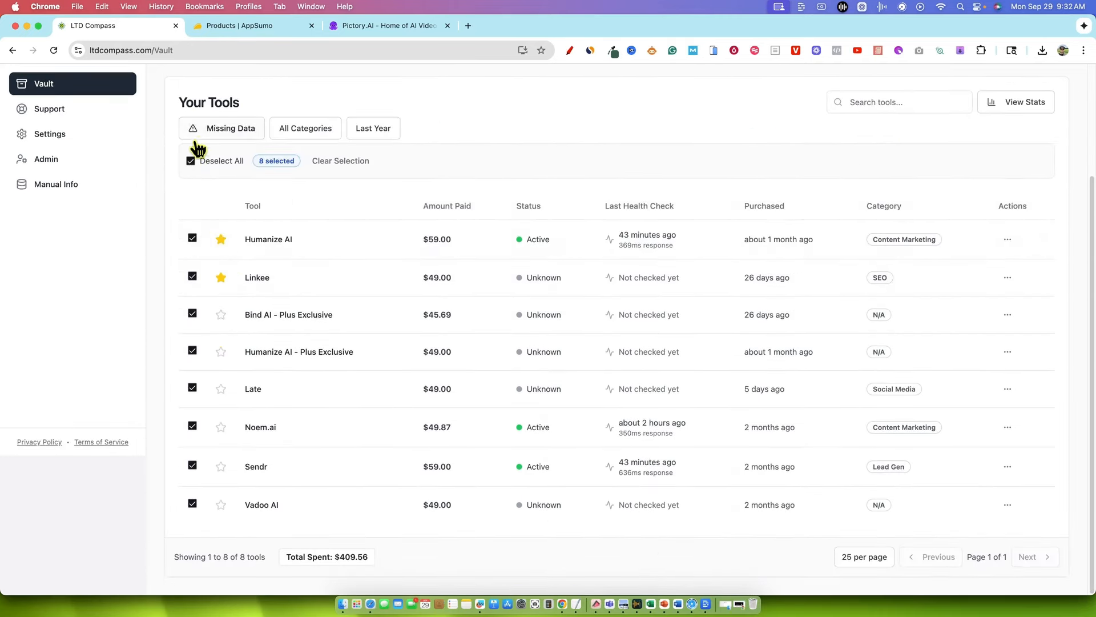
pyautogui.click(191, 161)
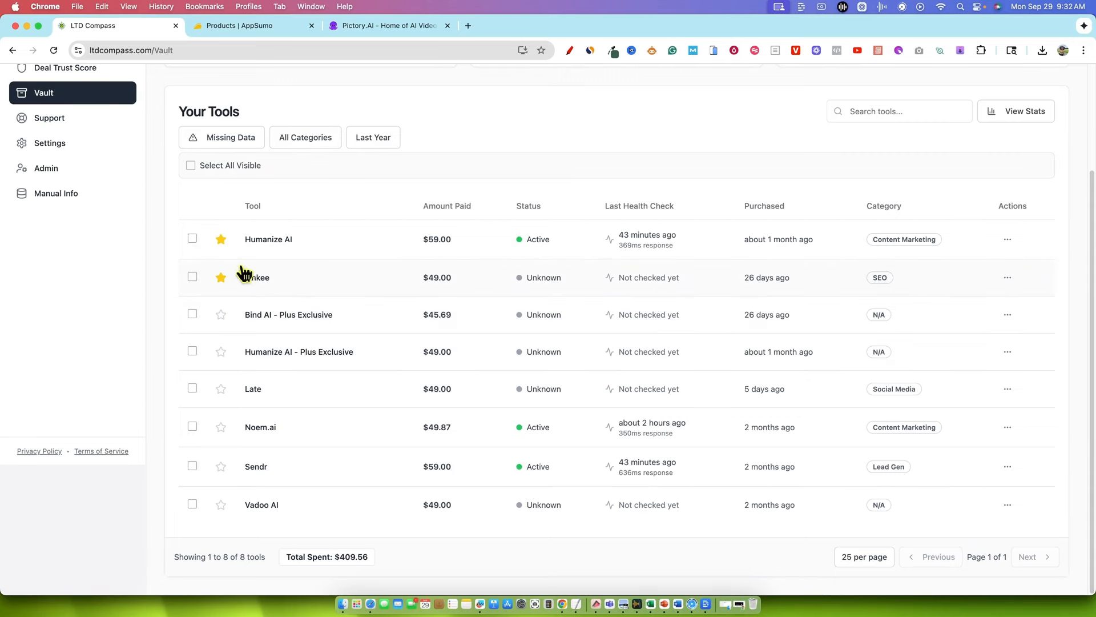
# Select the five last-year tools with Unknown status, starting with Linkee, and run a health check on them
pyautogui.click(194, 278)
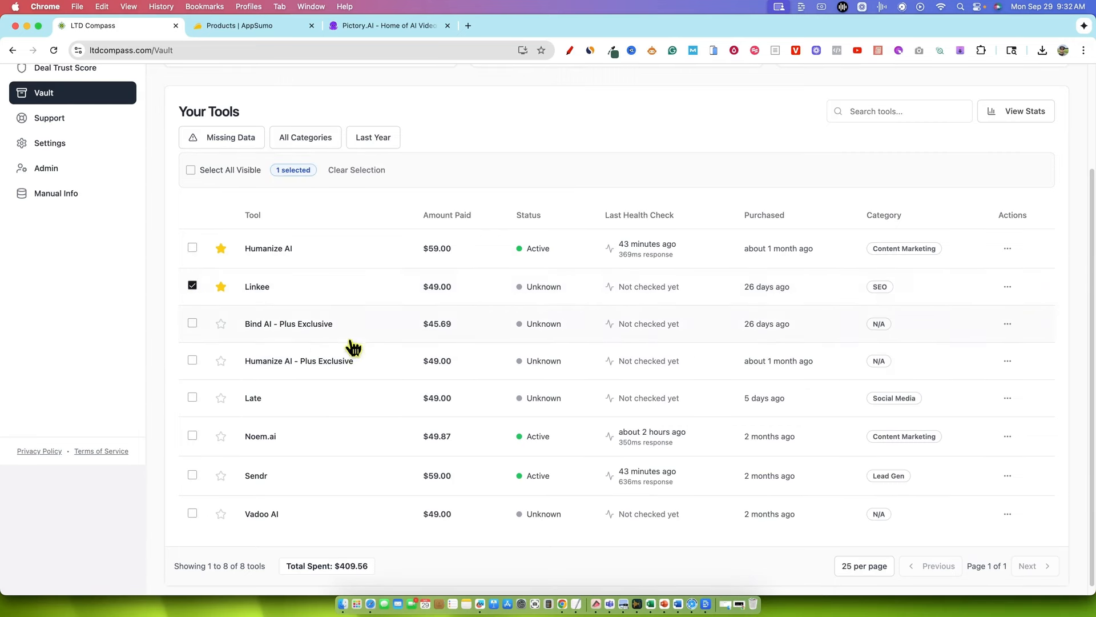
pyautogui.click(193, 324)
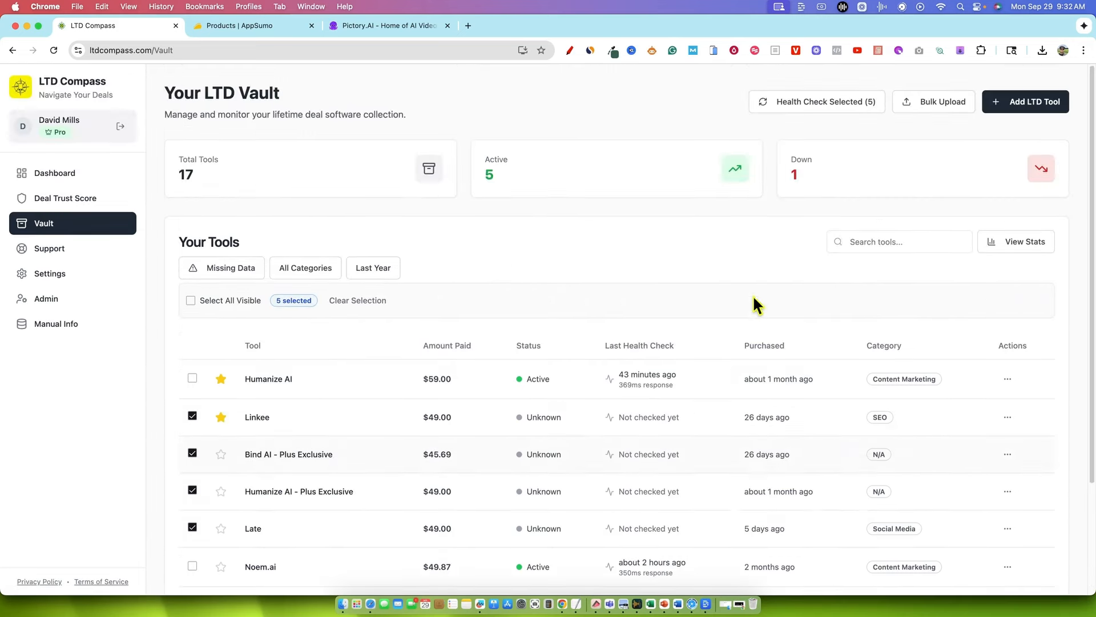
pyautogui.click(829, 103)
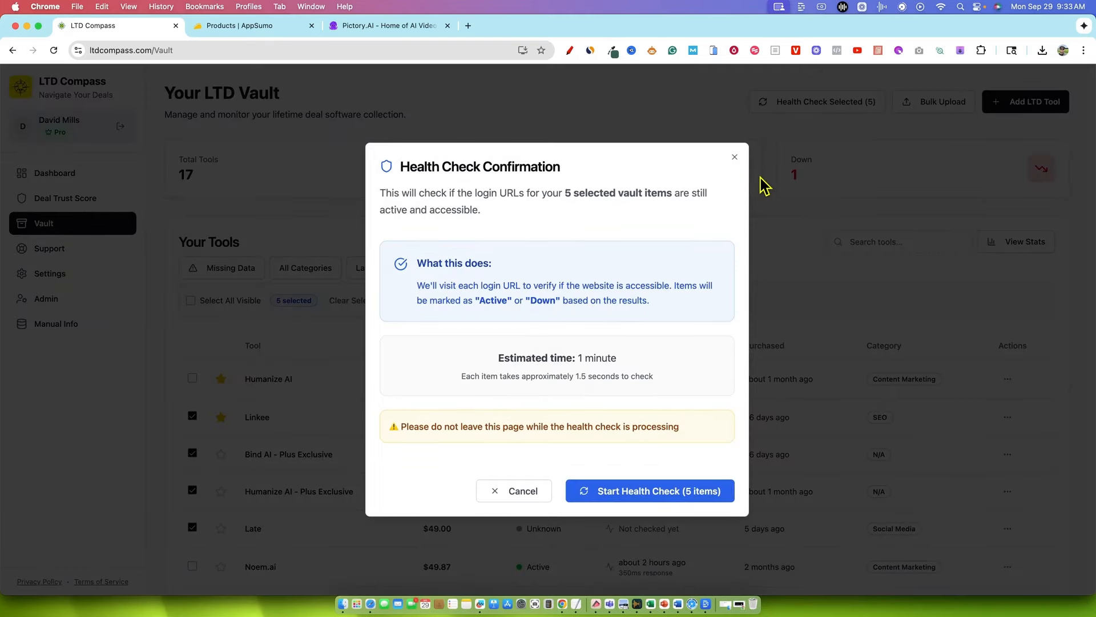
pyautogui.moveTo(401, 193); pyautogui.dragTo(639, 394)
pyautogui.click(681, 296)
pyautogui.moveTo(542, 193); pyautogui.dragTo(692, 232)
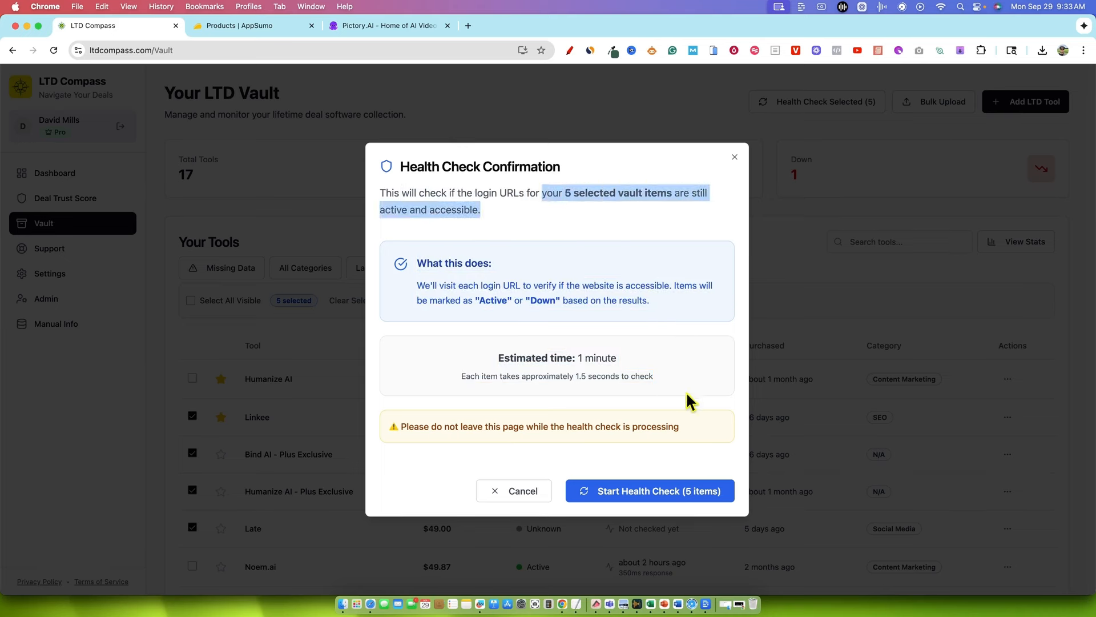
pyautogui.click(669, 346)
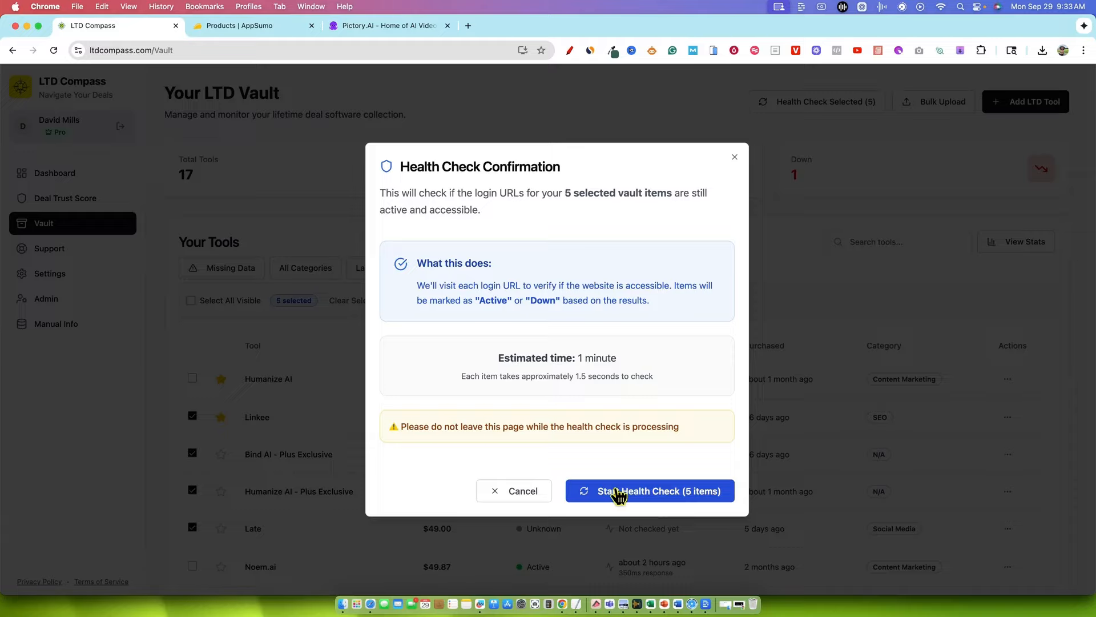
pyautogui.click(621, 490)
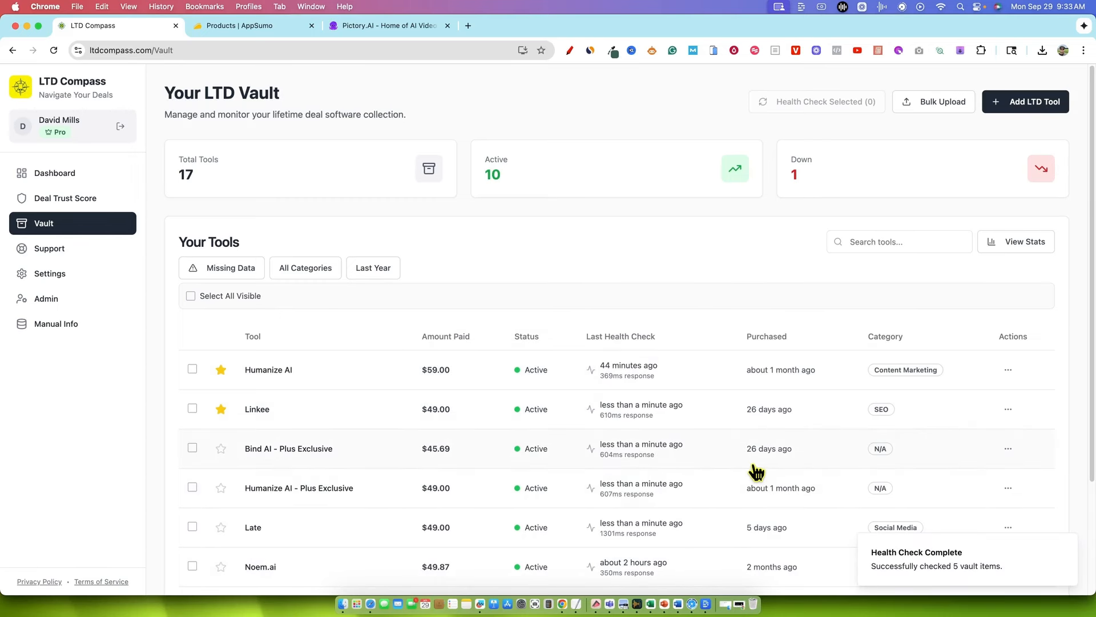
# View the details and health history of Bind AI - Plus Exclusive, and return to the vault
pyautogui.scroll(-1, 756, 472)
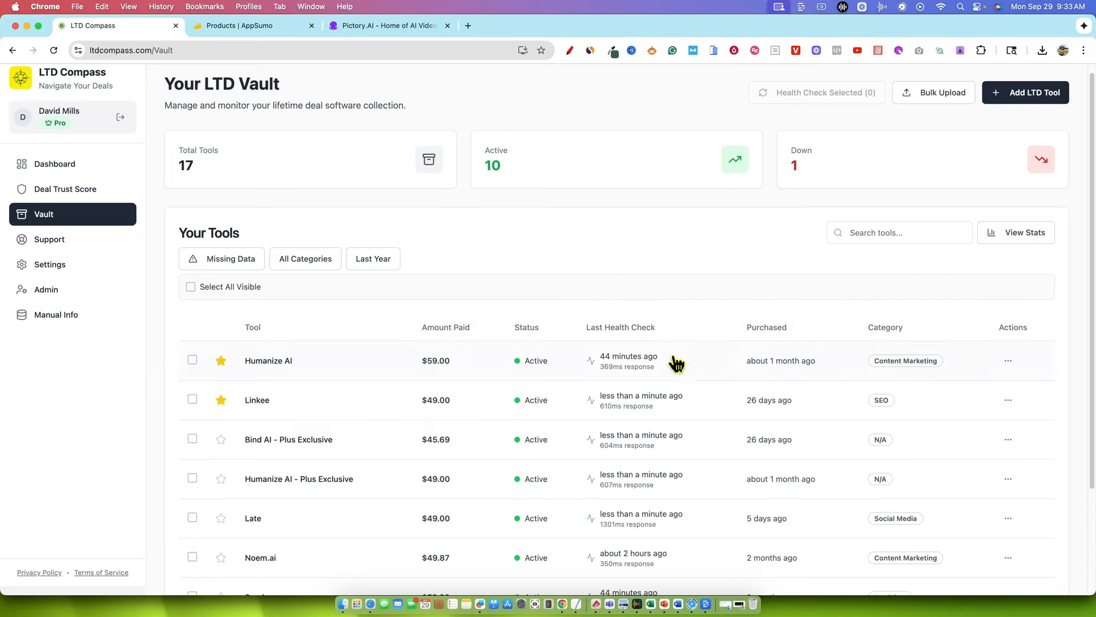
pyautogui.click(327, 449)
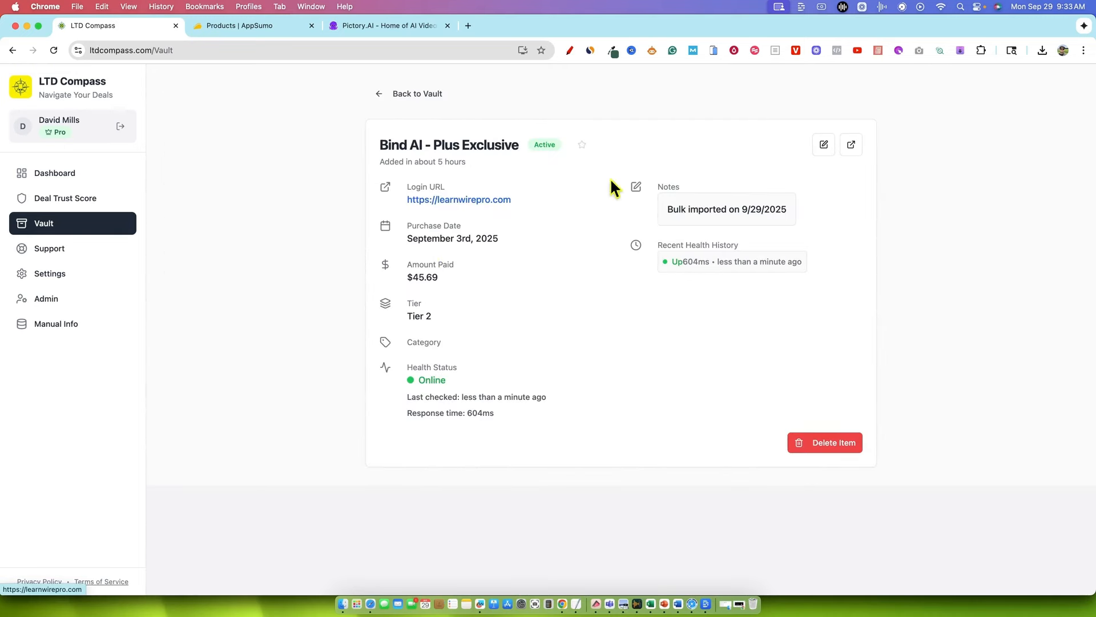
pyautogui.click(433, 95)
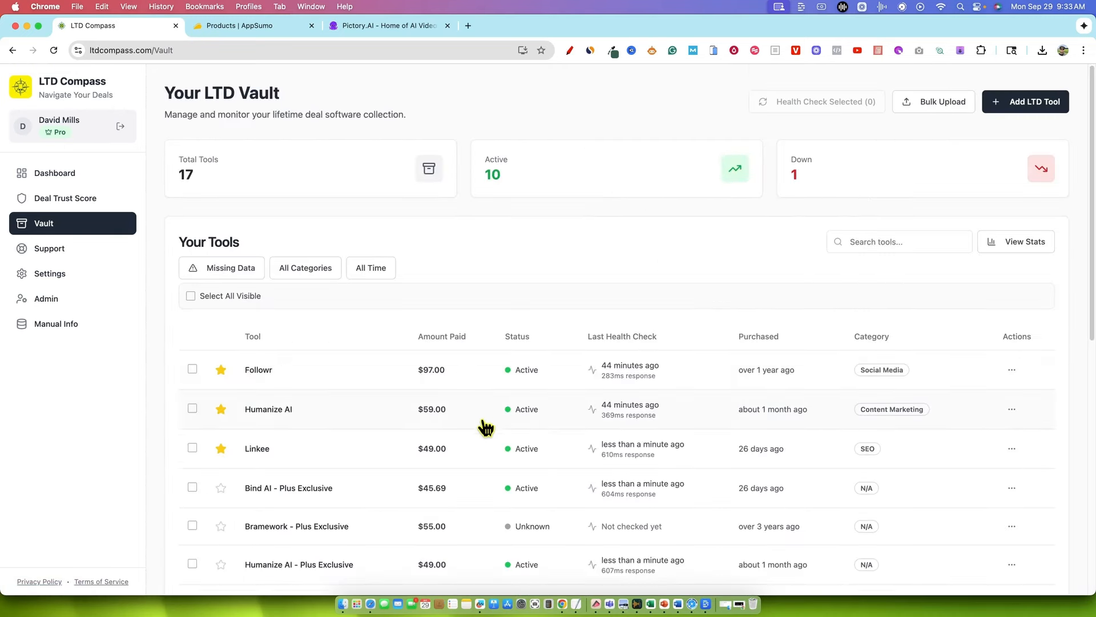
# Look over the vault list, view the details and recent health history of Humanize AI, and return to the vault
pyautogui.scroll(-1, 480, 420)
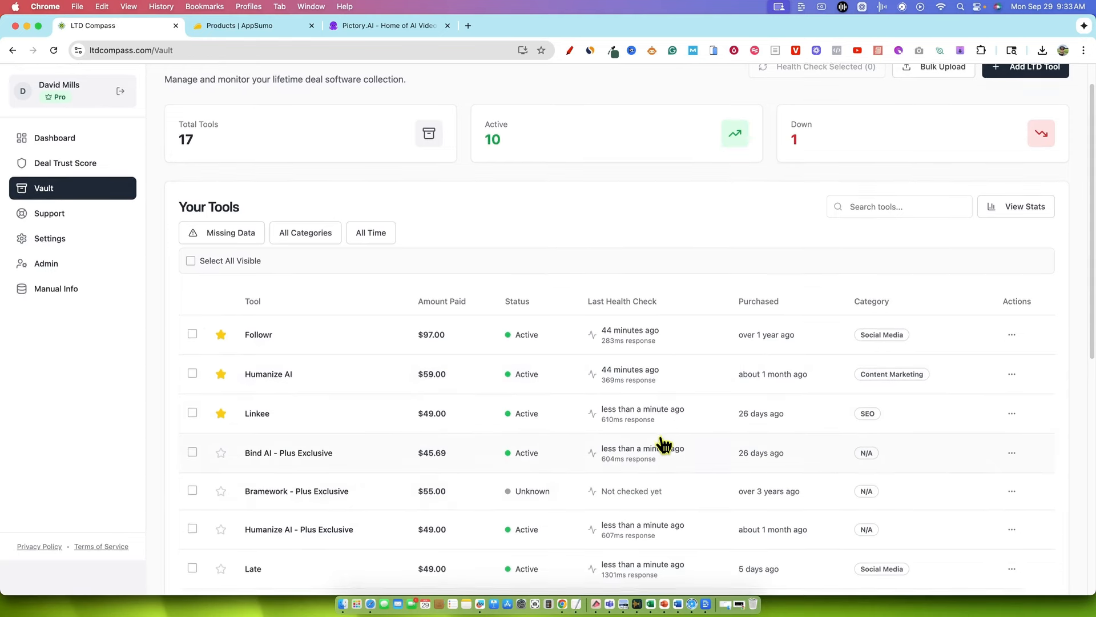
pyautogui.scroll(-2, 663, 445)
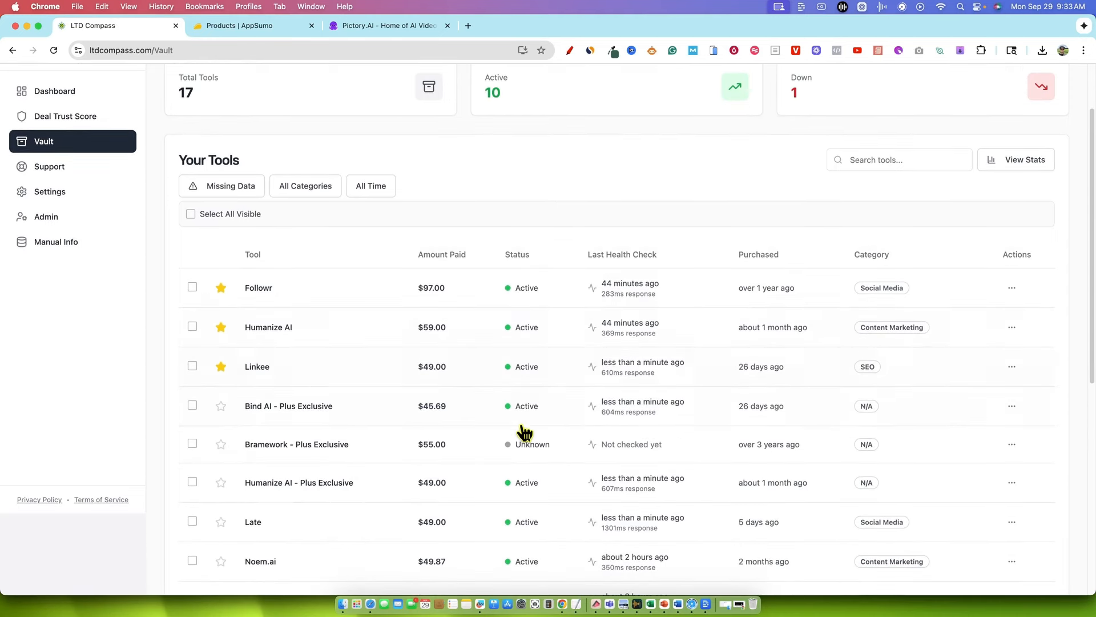
pyautogui.scroll(1, 542, 425)
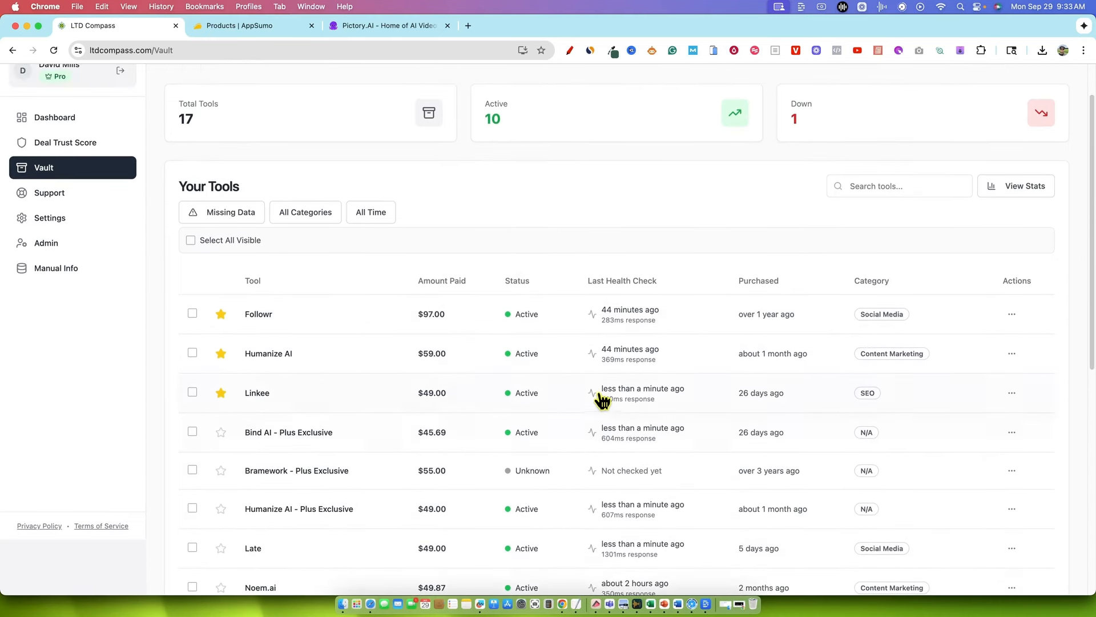
pyautogui.click(626, 359)
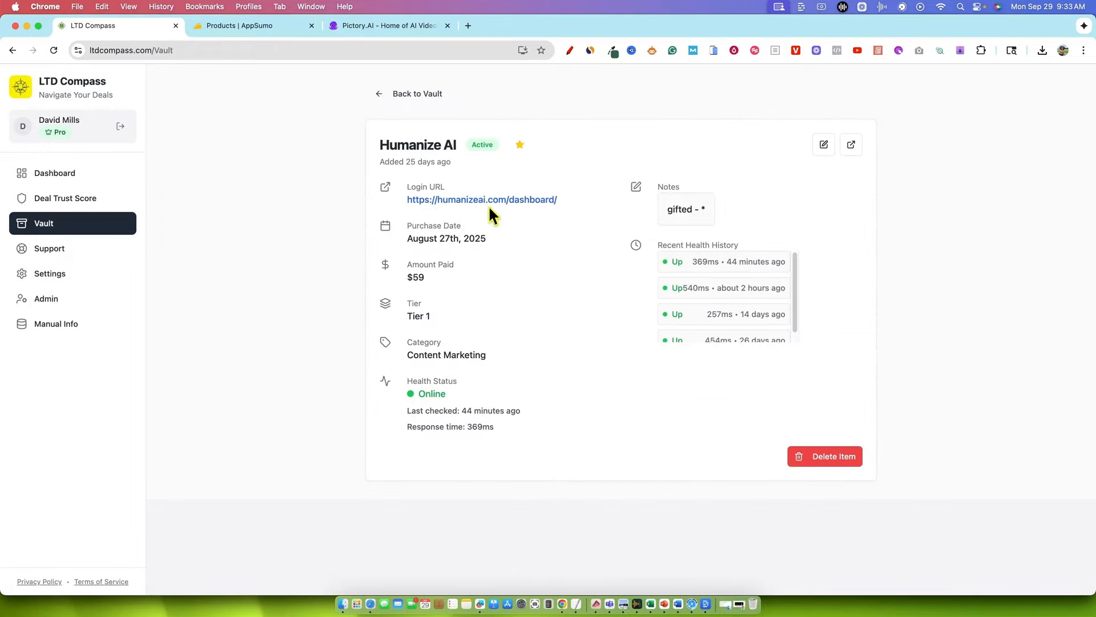
pyautogui.click(379, 96)
# View the details and health history of the tool Late, and return to the vault list
pyautogui.scroll(-2, 406, 379)
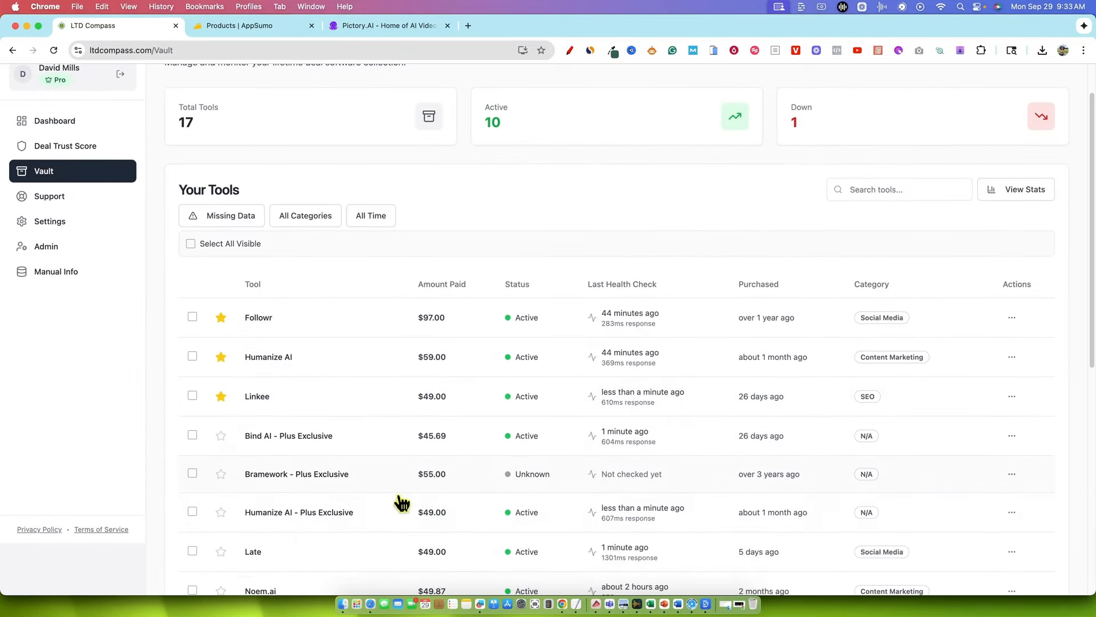
pyautogui.click(626, 556)
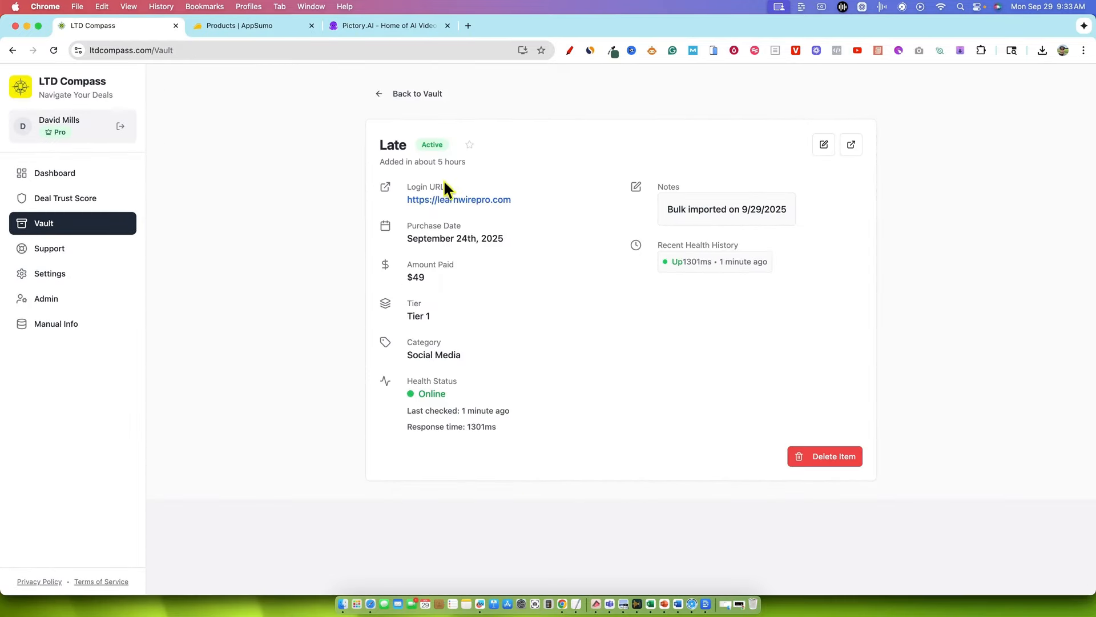
pyautogui.click(382, 96)
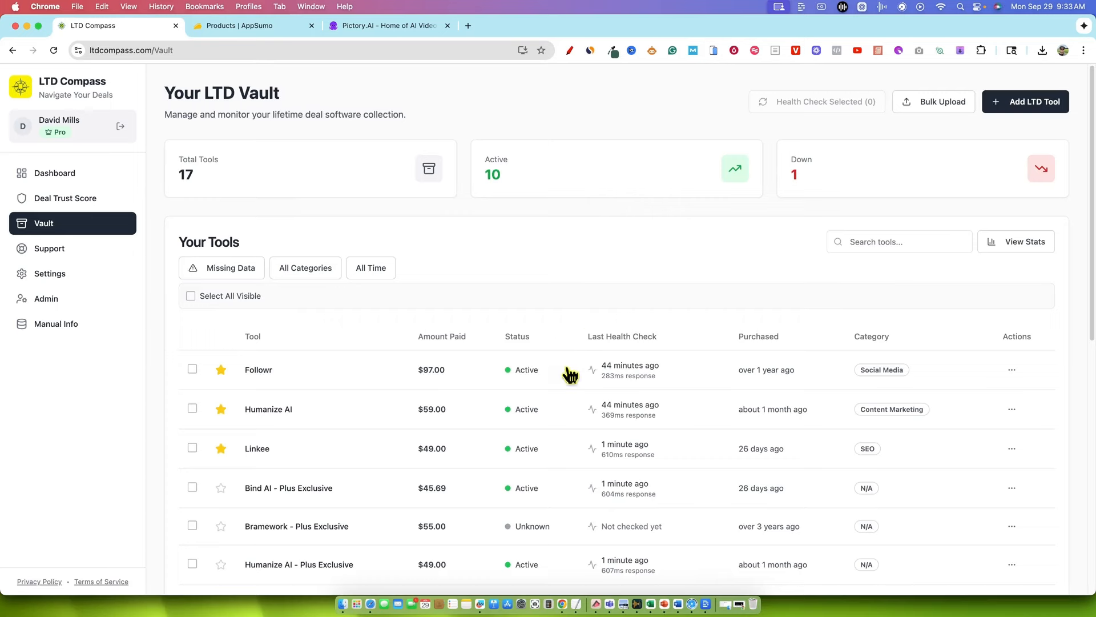
pyautogui.scroll(-5, 584, 330)
pyautogui.scroll(5, 577, 460)
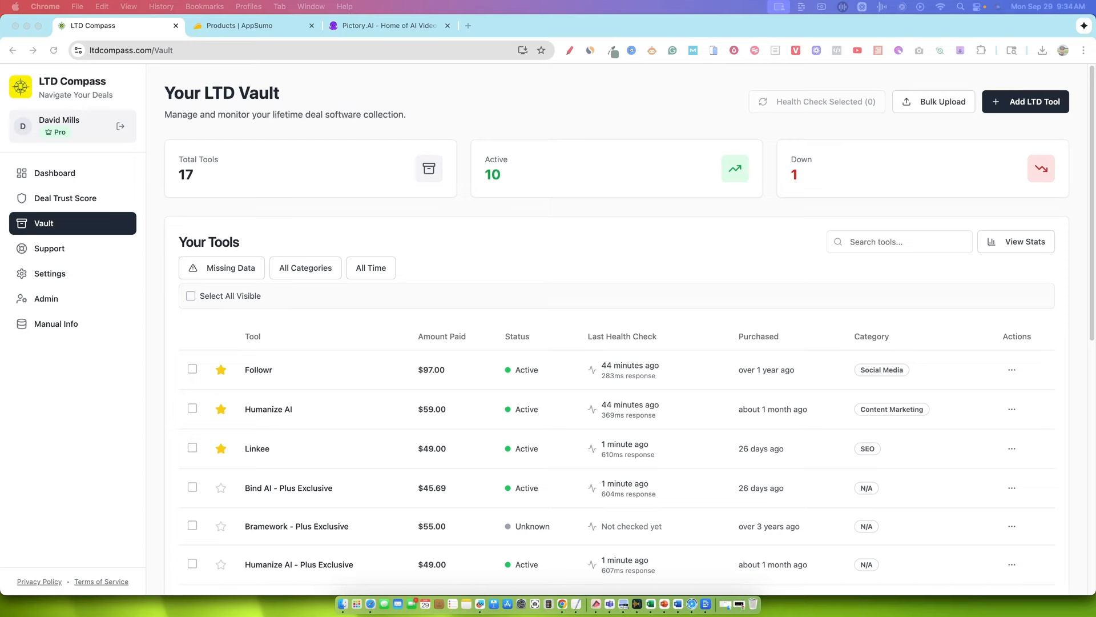
# Bring up the Gmail message "Balloonary is sunsetting on October 31, 2025" and read it from the subject to the sign-off
pyautogui.moveTo(464, 1); pyautogui.dragTo(463, 32)
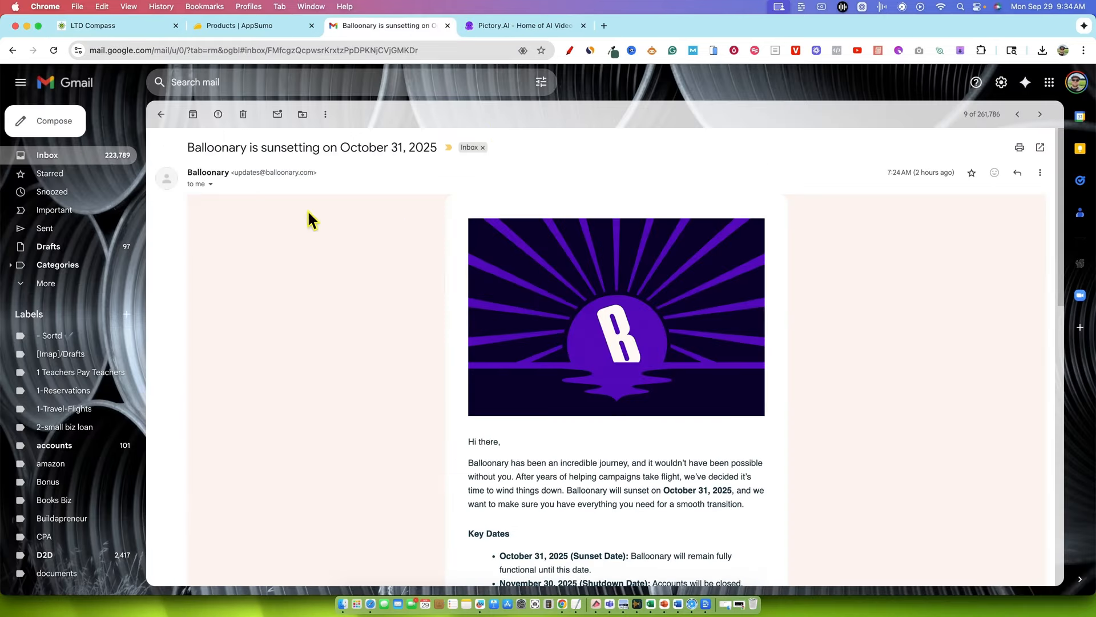
pyautogui.moveTo(208, 148); pyautogui.dragTo(580, 161)
pyautogui.click(581, 162)
pyautogui.scroll(-5, 651, 400)
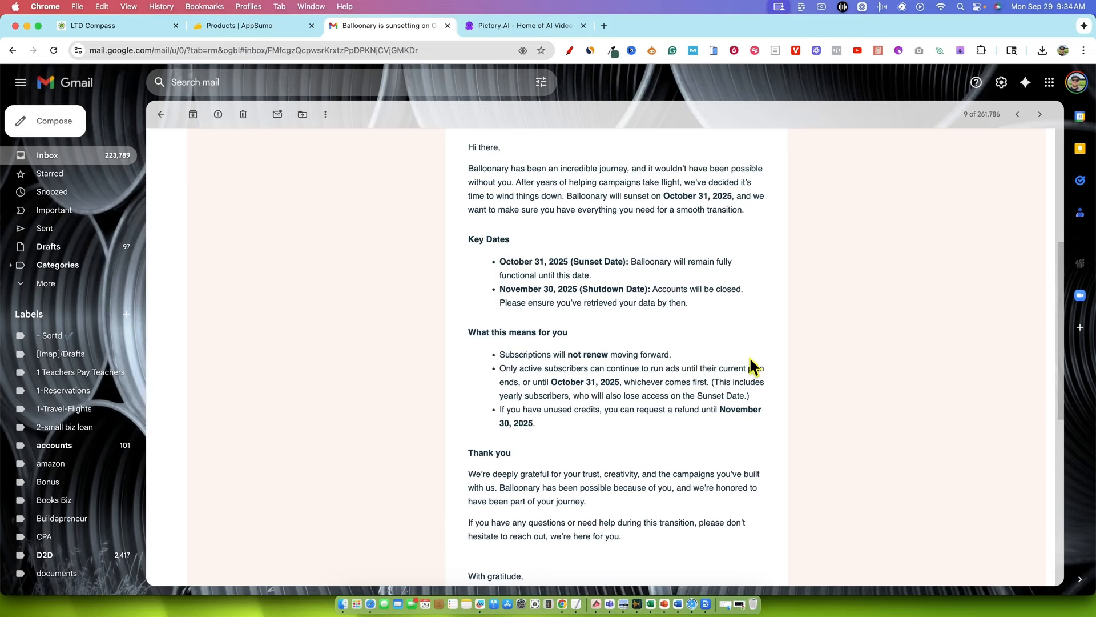
pyautogui.scroll(-1, 694, 377)
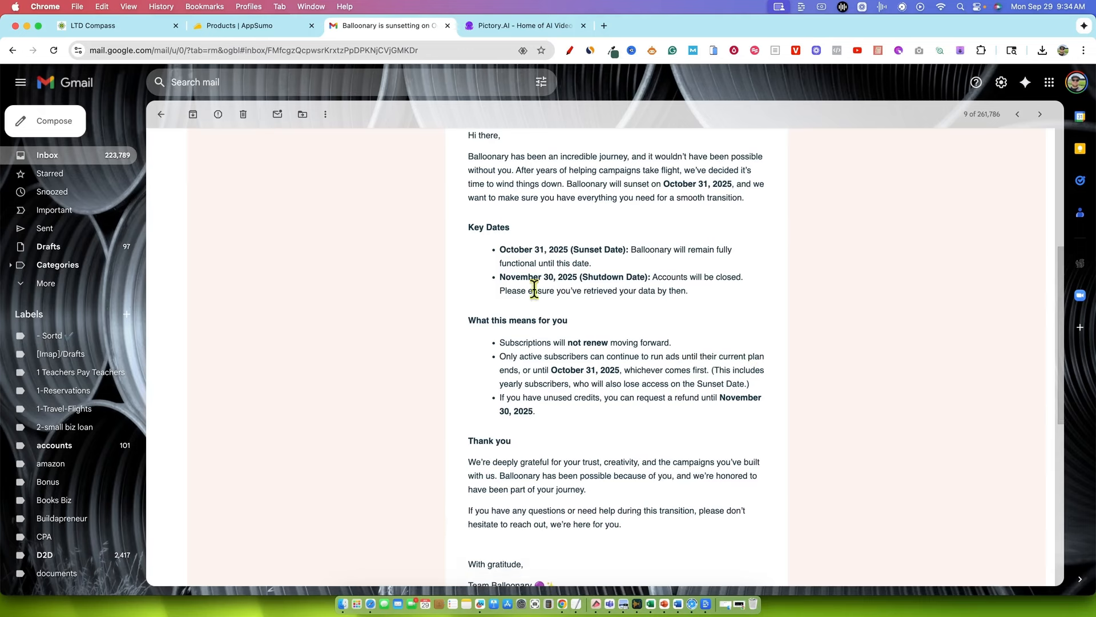
pyautogui.moveTo(468, 227); pyautogui.dragTo(764, 540)
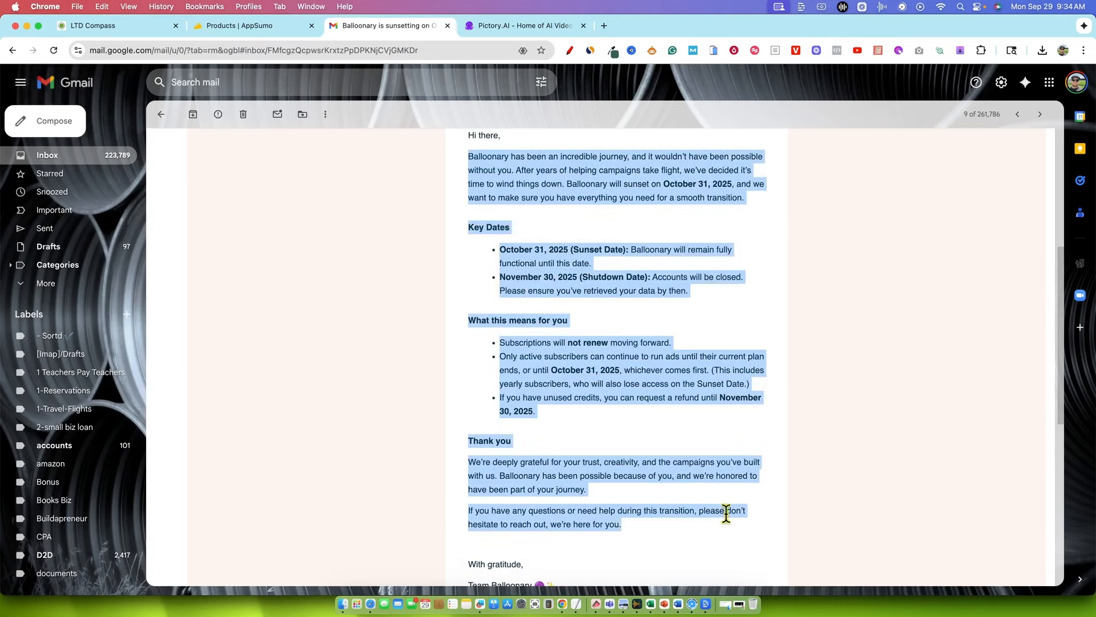
pyautogui.scroll(-3, 727, 514)
pyautogui.scroll(1, 691, 480)
pyautogui.moveTo(565, 433); pyautogui.dragTo(427, 440)
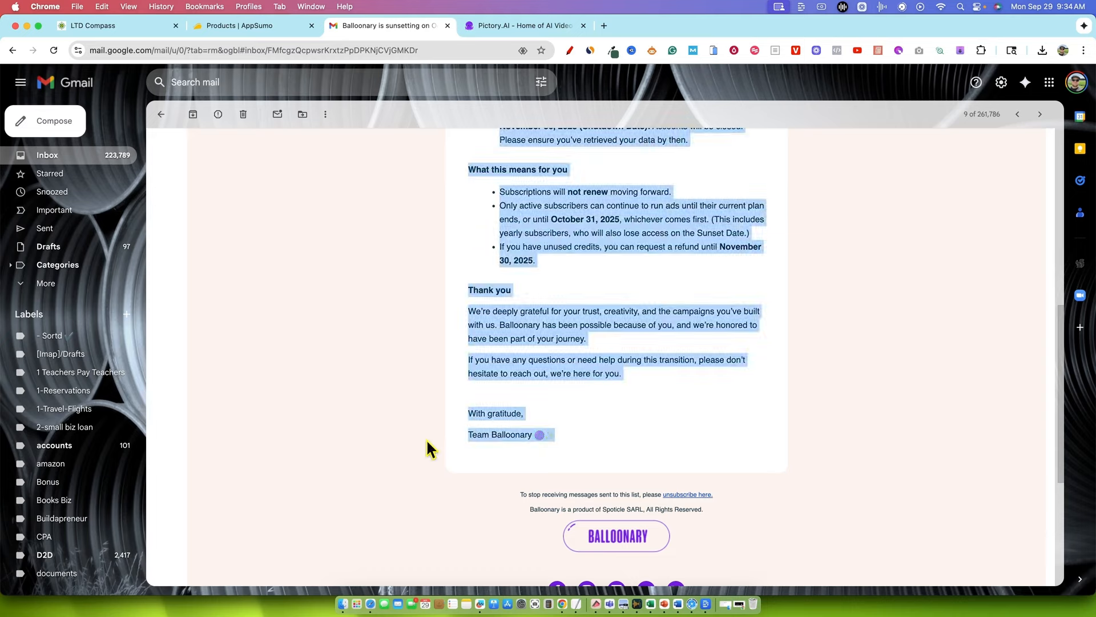
pyautogui.click(708, 437)
# Reread the Balloonary email's closing paragraphs and highlight its body text from the introduction through the thank-you section
pyautogui.scroll(-5, 708, 437)
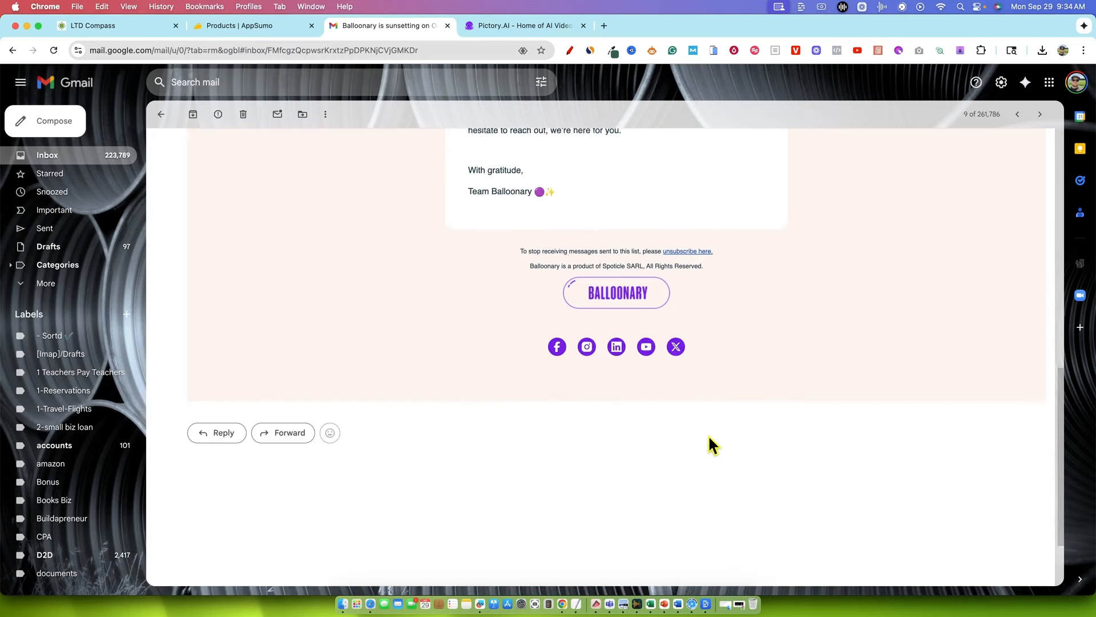
pyautogui.scroll(7, 708, 444)
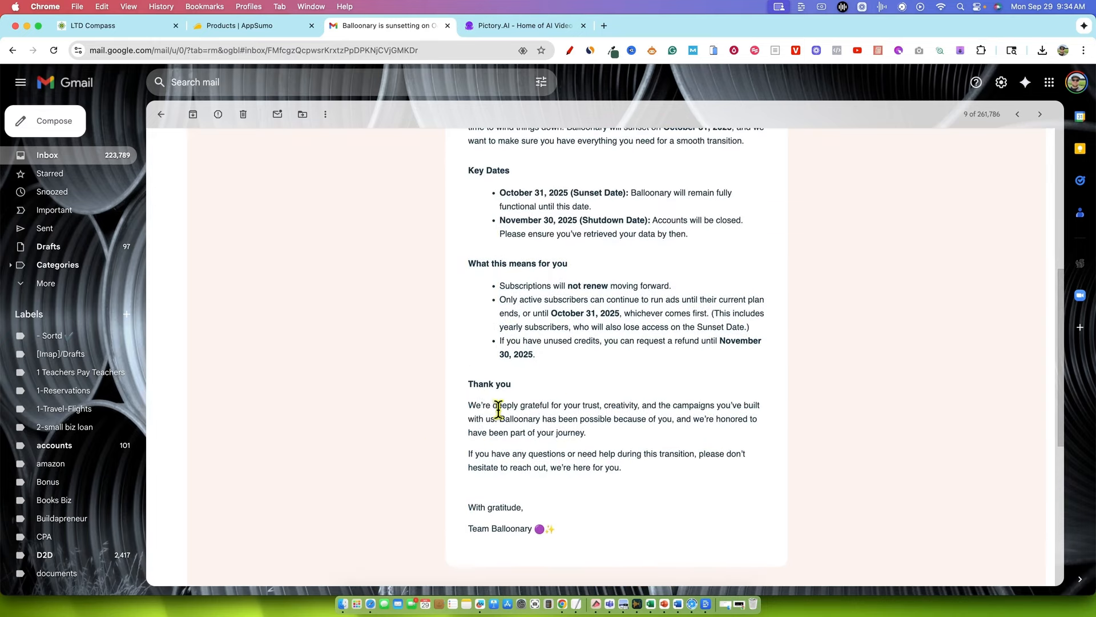
pyautogui.moveTo(494, 407); pyautogui.dragTo(622, 468)
pyautogui.scroll(1, 680, 385)
pyautogui.scroll(2, 680, 386)
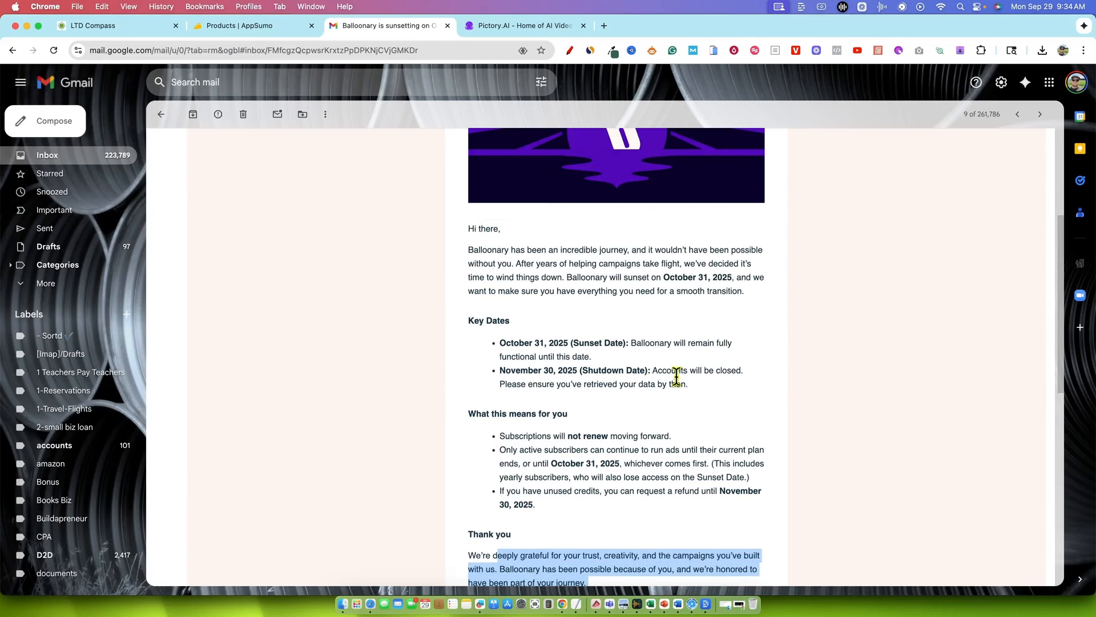
pyautogui.click(599, 303)
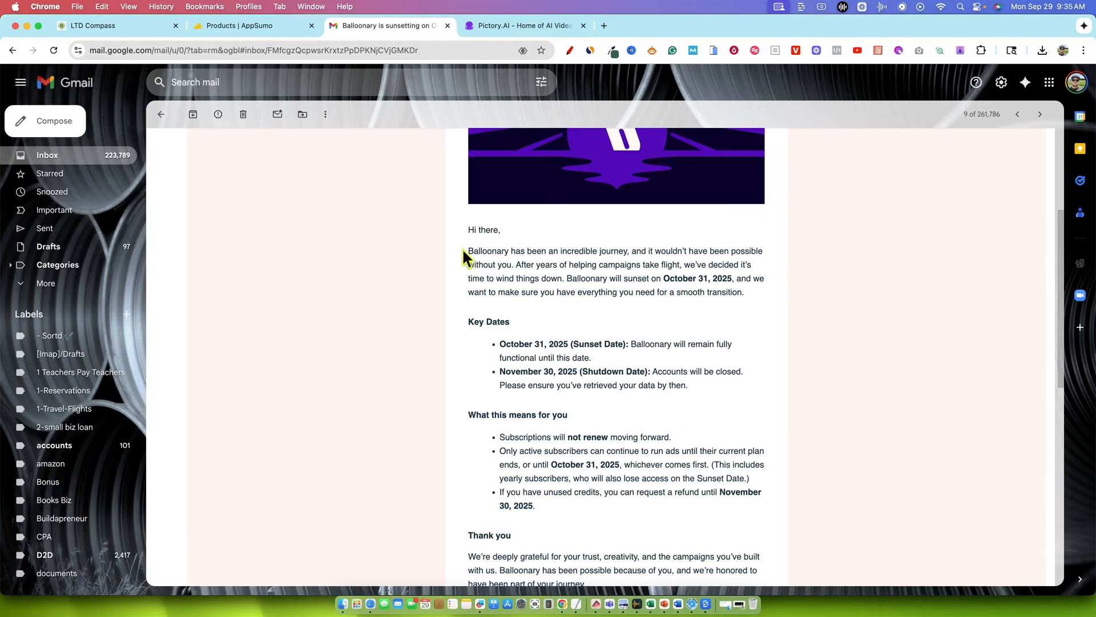
pyautogui.moveTo(461, 248); pyautogui.dragTo(729, 543)
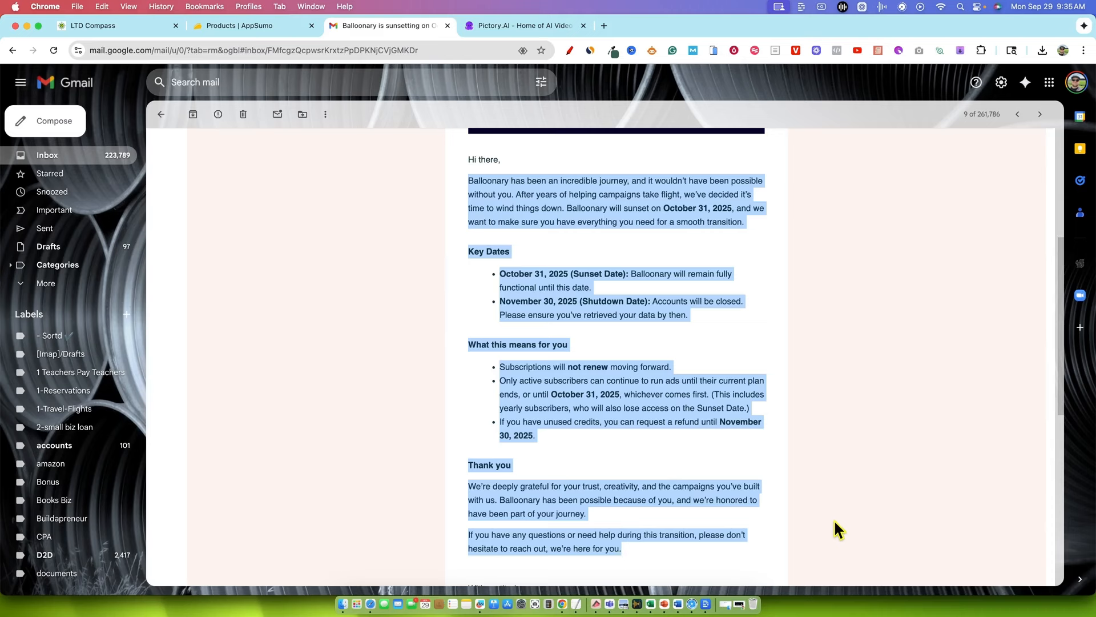
# Check when the Balloonary email was received and skim the whole message down to its footer and back
pyautogui.scroll(5, 839, 273)
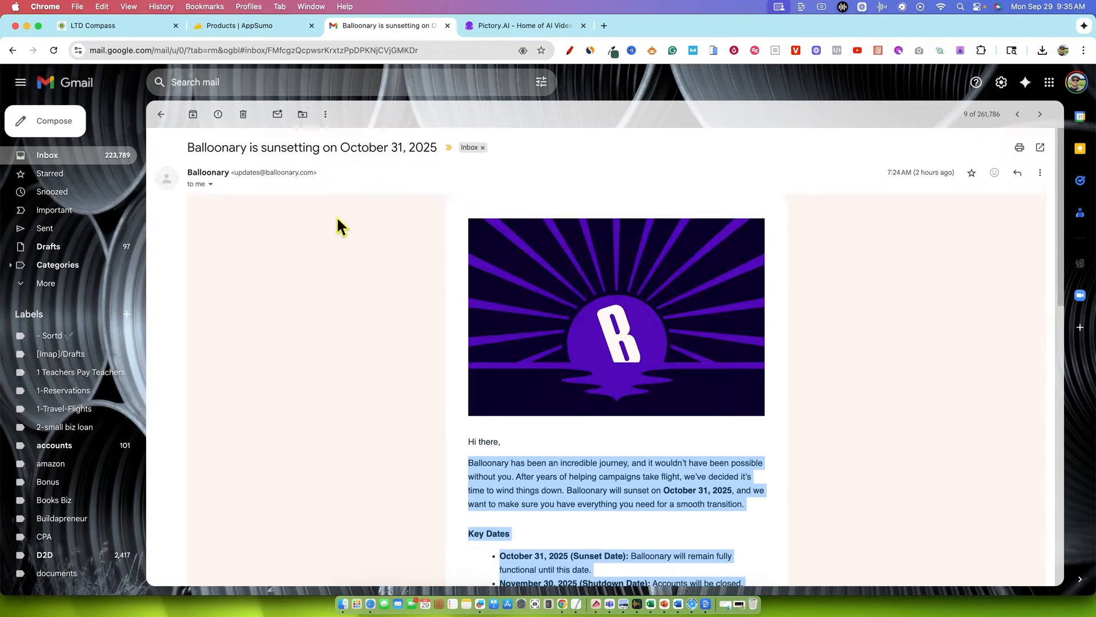
pyautogui.moveTo(912, 172); pyautogui.dragTo(967, 173)
pyautogui.click(909, 181)
pyautogui.scroll(-3, 877, 331)
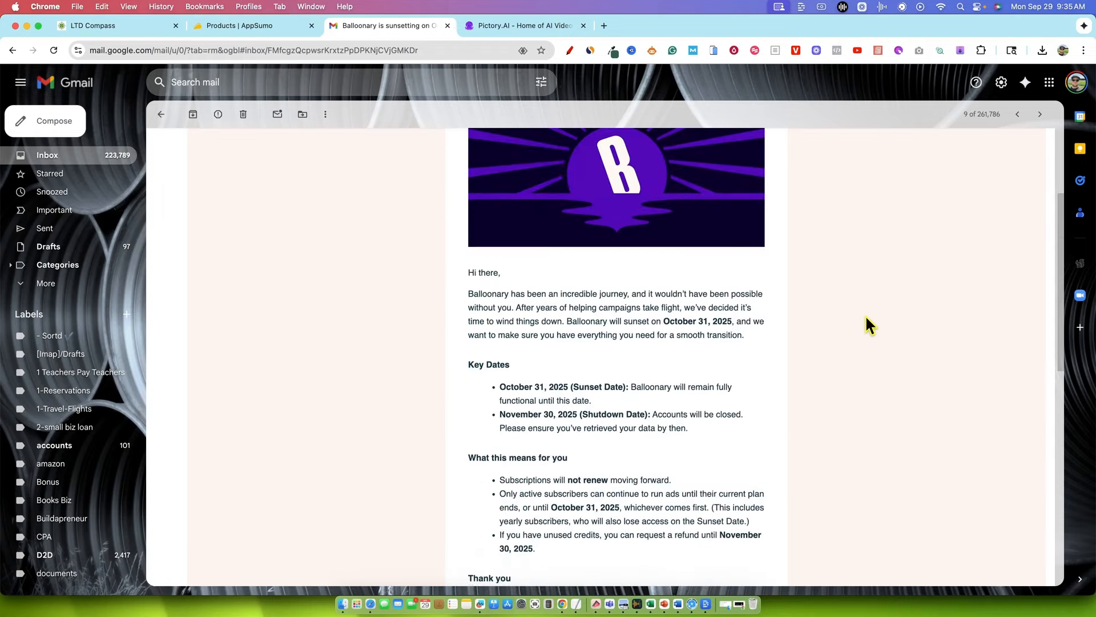
pyautogui.scroll(-1, 896, 474)
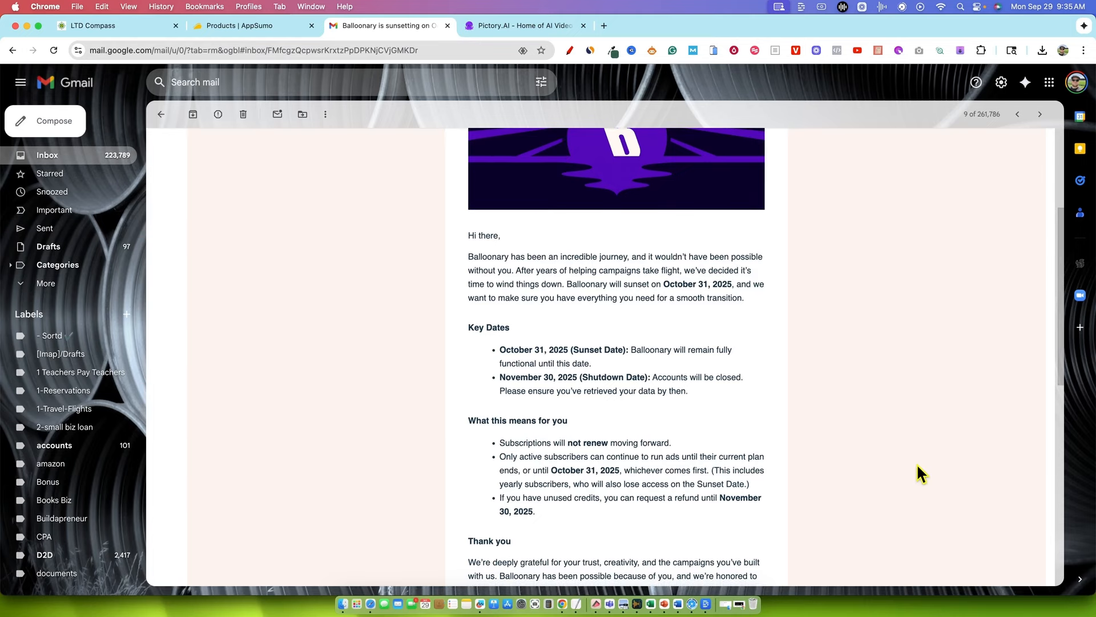
pyautogui.scroll(-6, 903, 462)
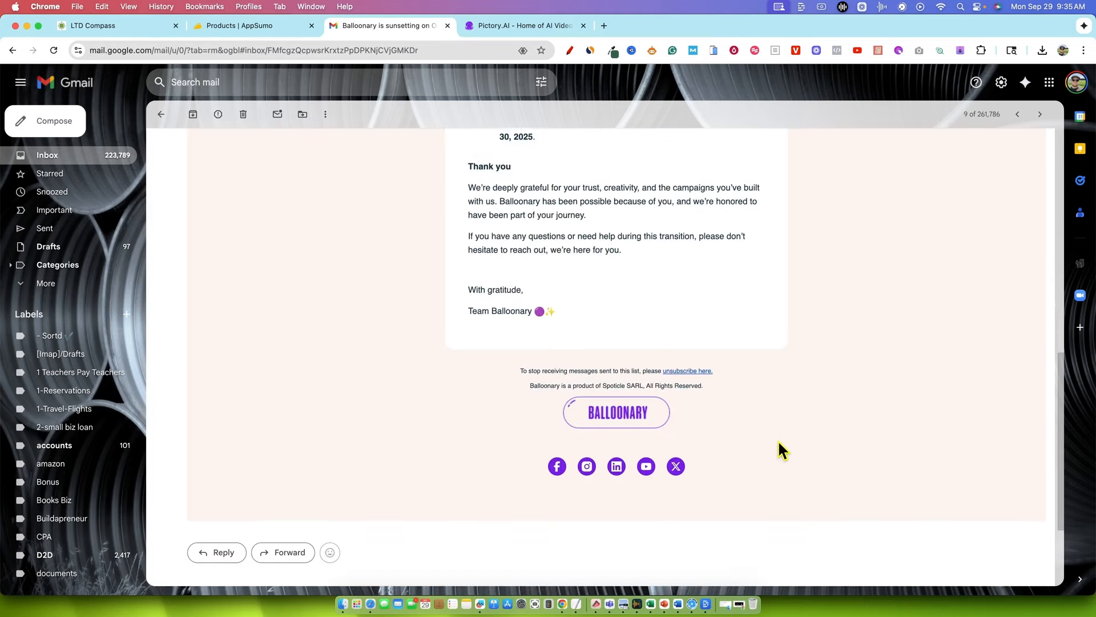
pyautogui.scroll(-2, 685, 417)
pyautogui.scroll(15, 783, 433)
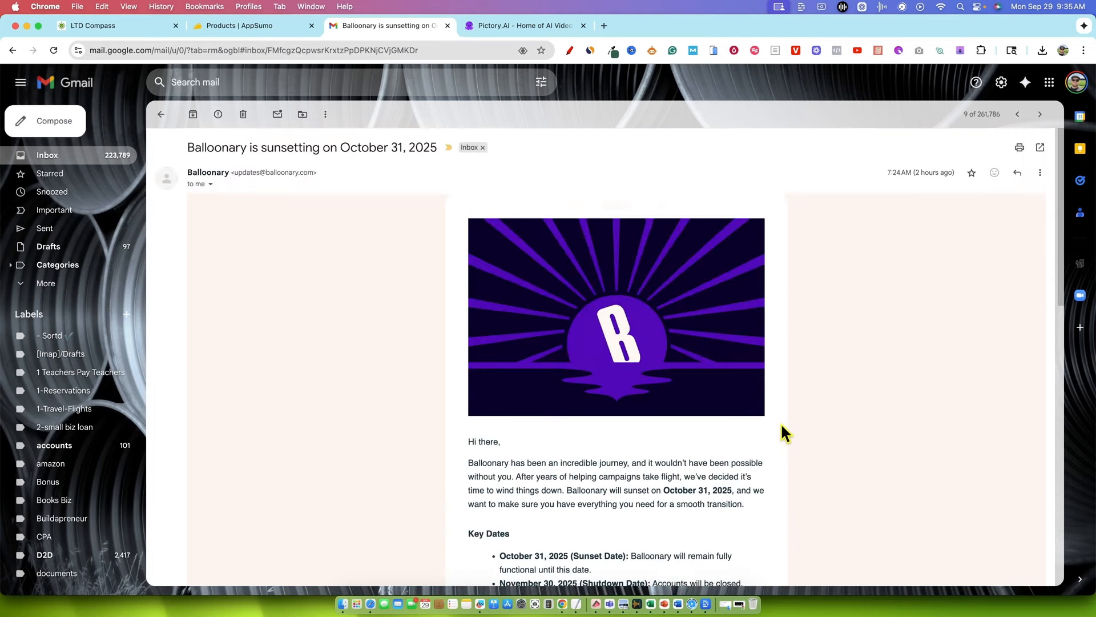
# Highlight the sentence stating Balloonary's sunset date in the introduction, and clear the highlight again
pyautogui.scroll(-3, 537, 428)
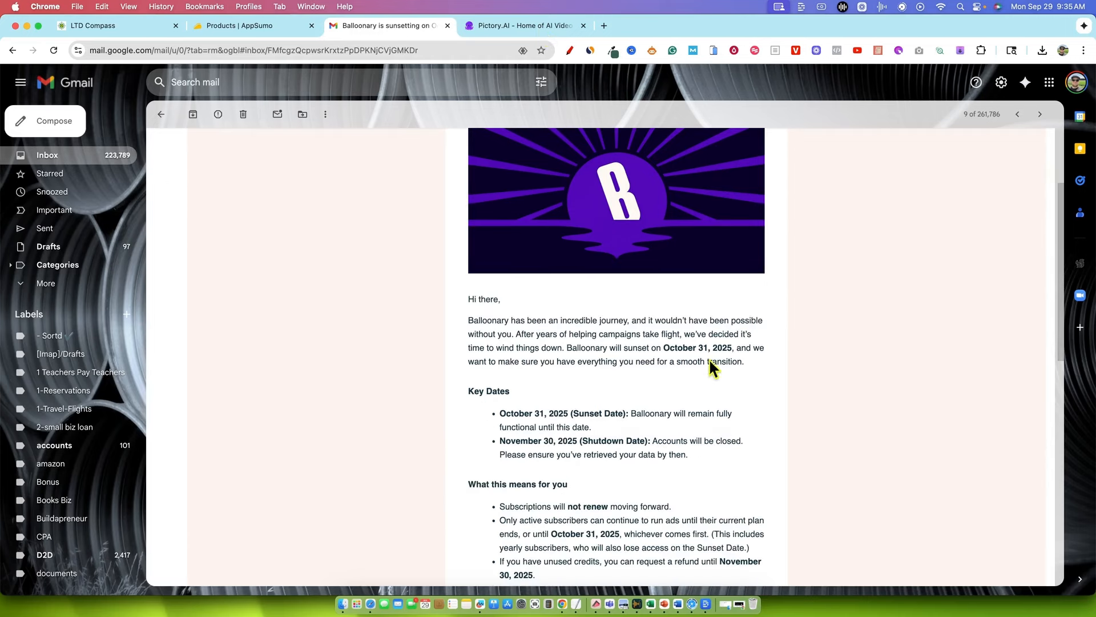
pyautogui.moveTo(562, 348); pyautogui.dragTo(526, 390)
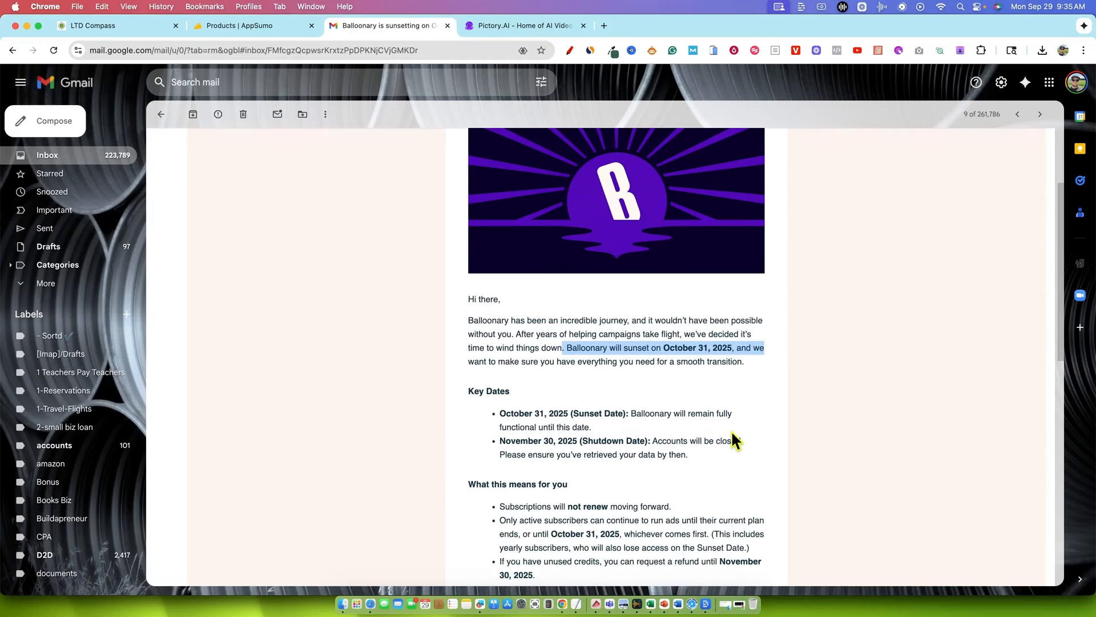
pyautogui.click(677, 506)
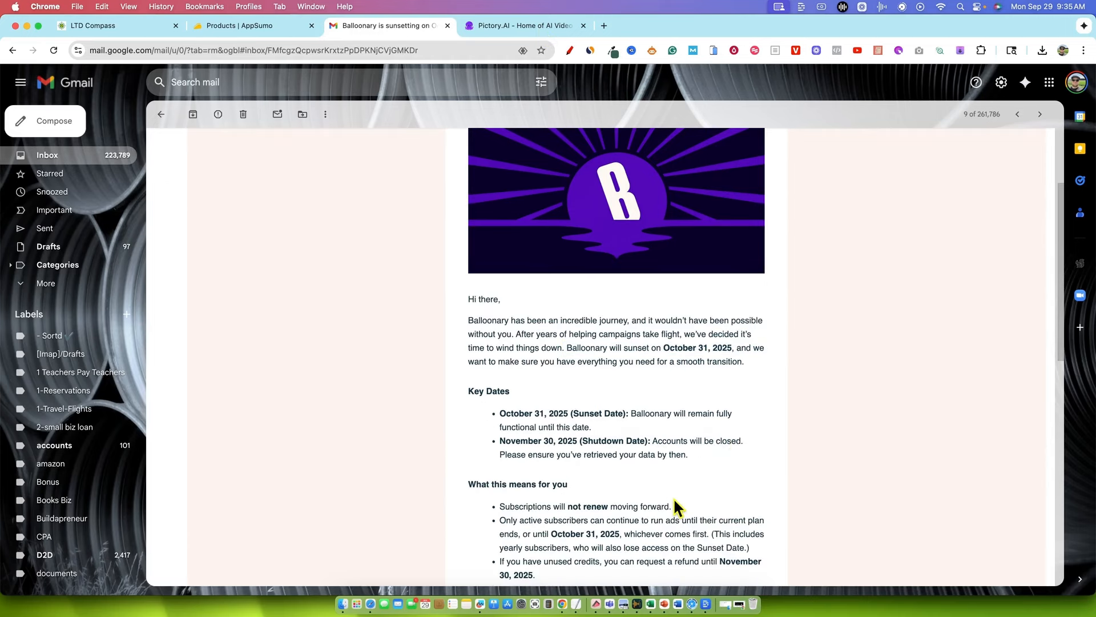
# Switch back to LTD Compass and review the status and last health check of every tool in the vault
pyautogui.click(91, 25)
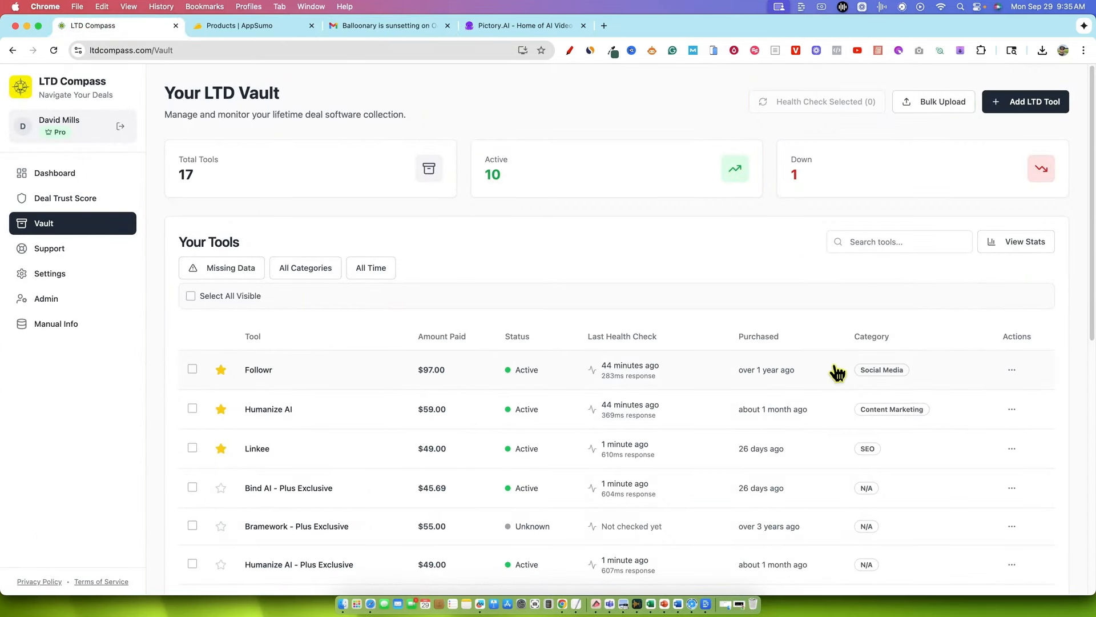
pyautogui.scroll(-8, 521, 374)
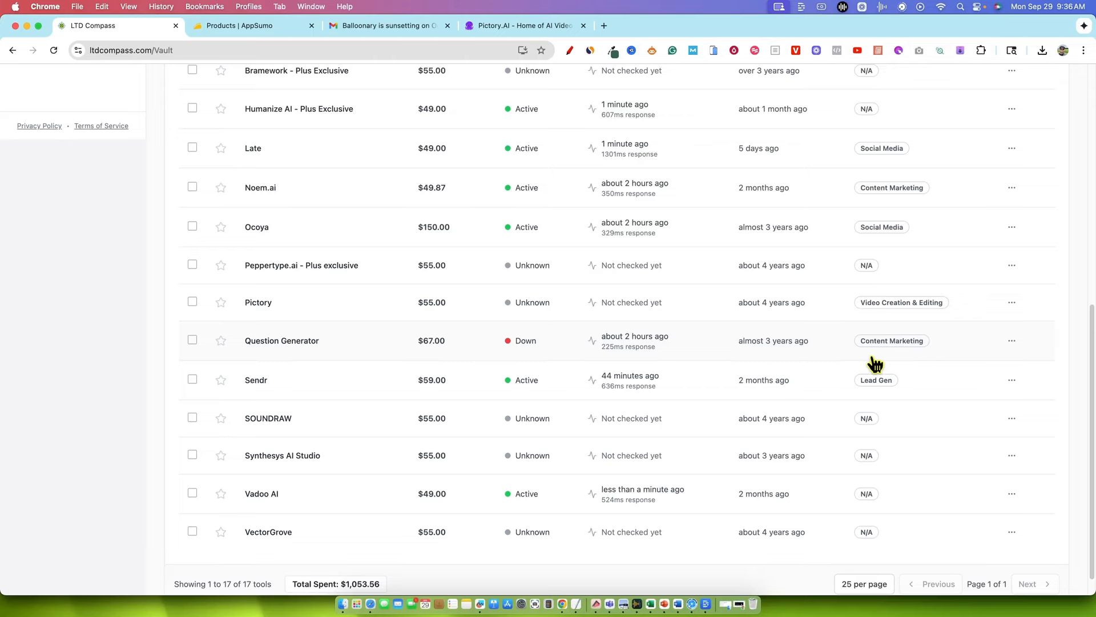
pyautogui.scroll(8, 875, 363)
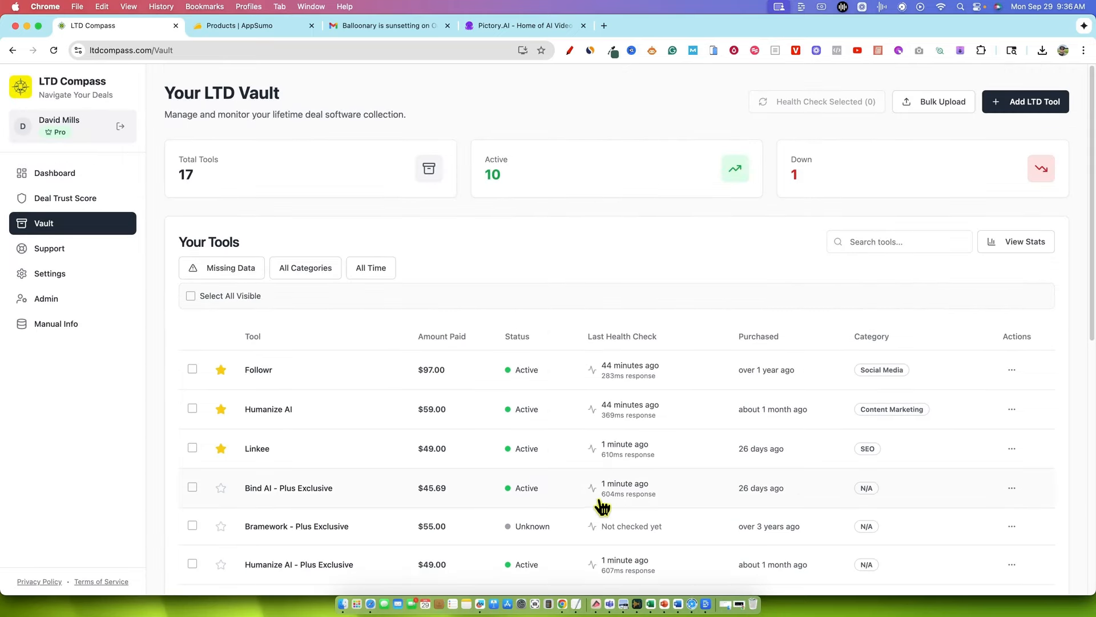
pyautogui.scroll(-6, 600, 505)
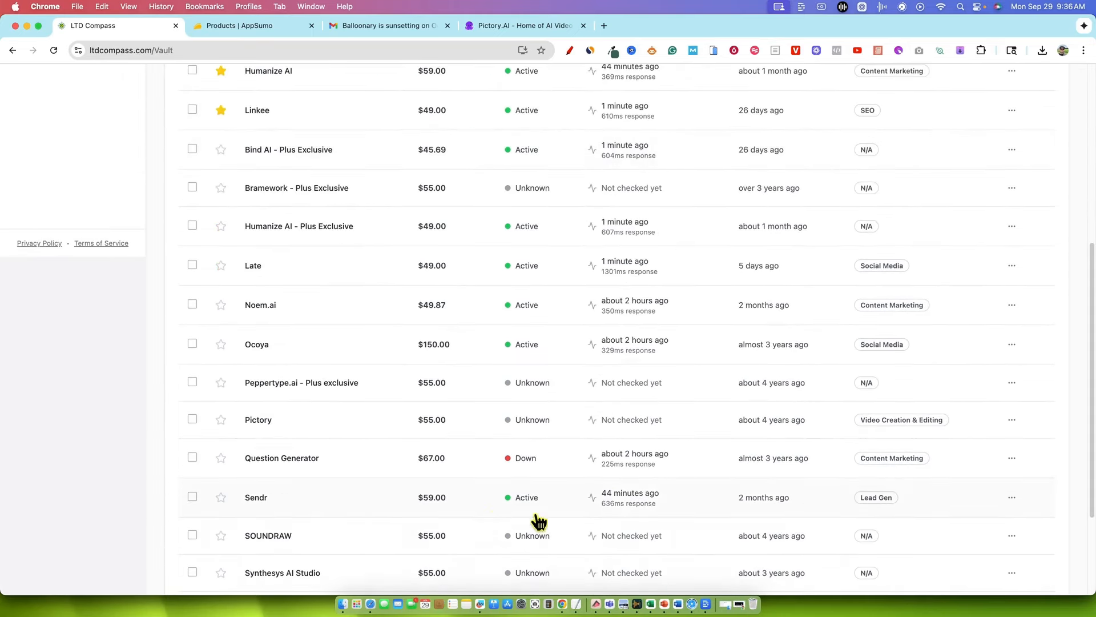
pyautogui.scroll(-1, 679, 525)
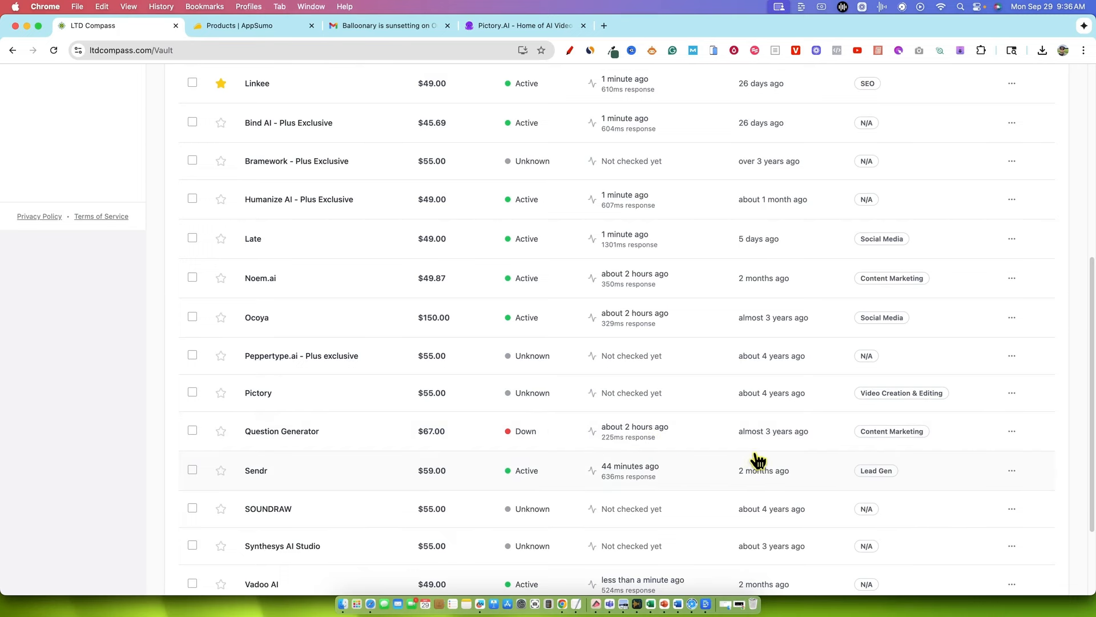
pyautogui.scroll(10, 484, 505)
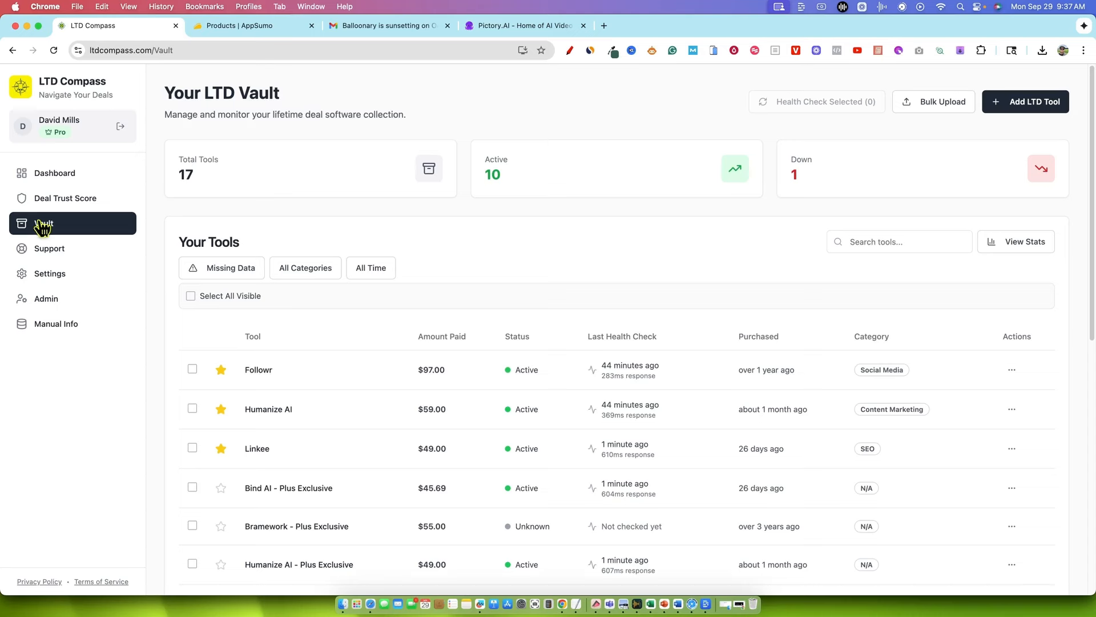
pyautogui.moveTo(158, 105); pyautogui.dragTo(739, 582)
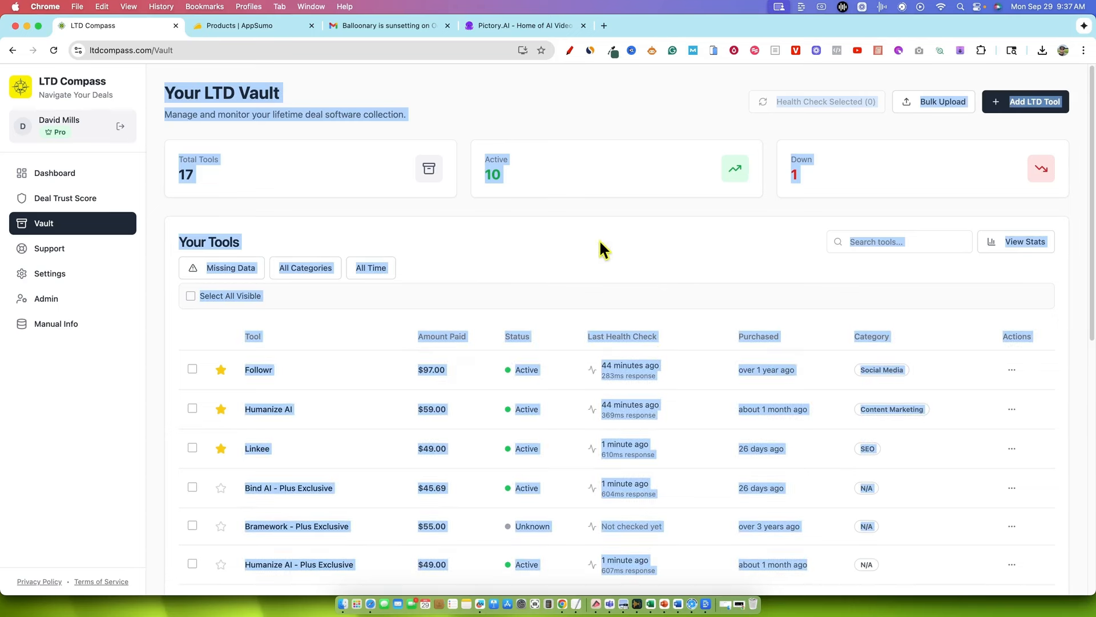
pyautogui.click(555, 249)
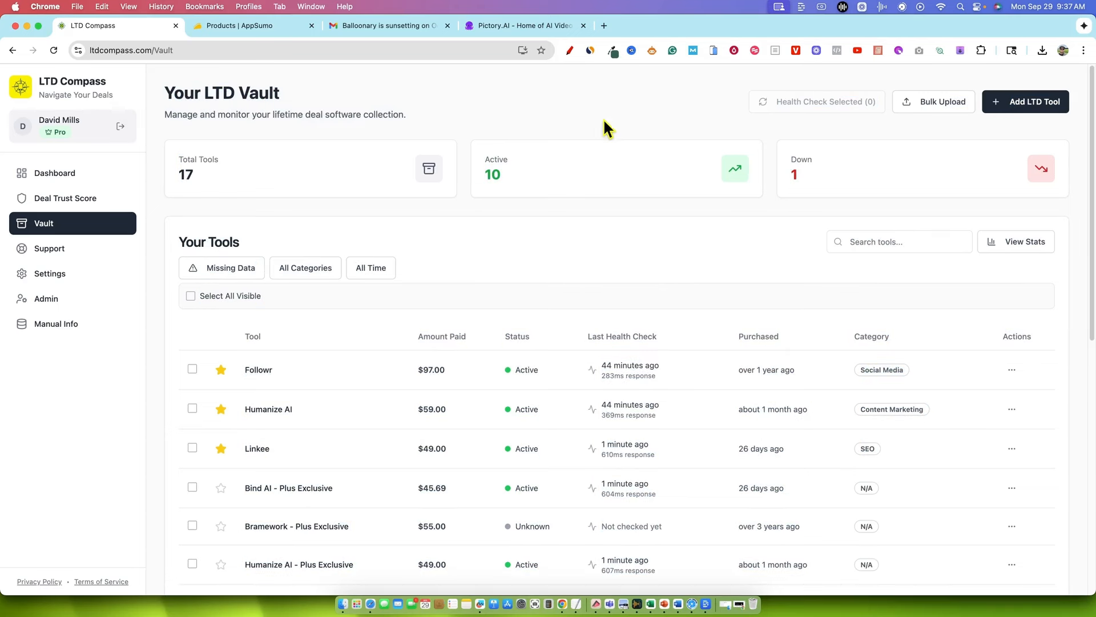